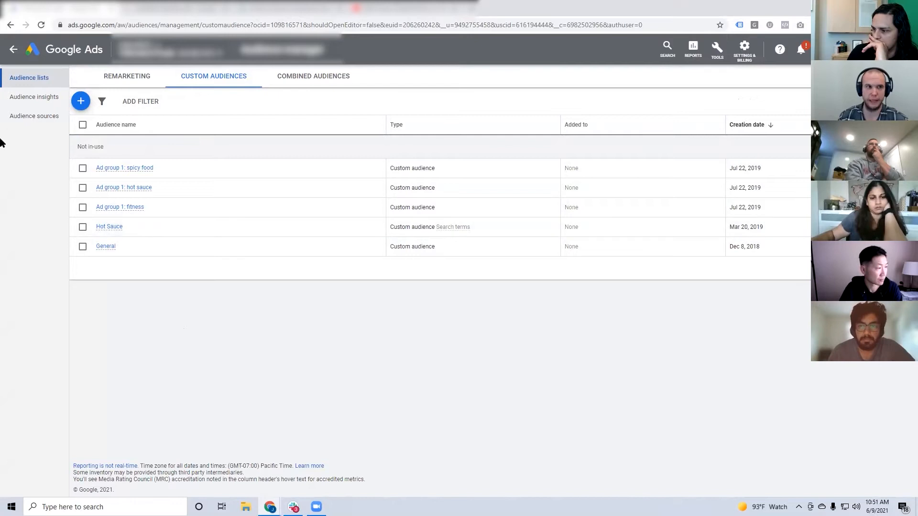
Return to the campaigns overview and examine the conversion and value columns of the campaign table.
click(13, 49)
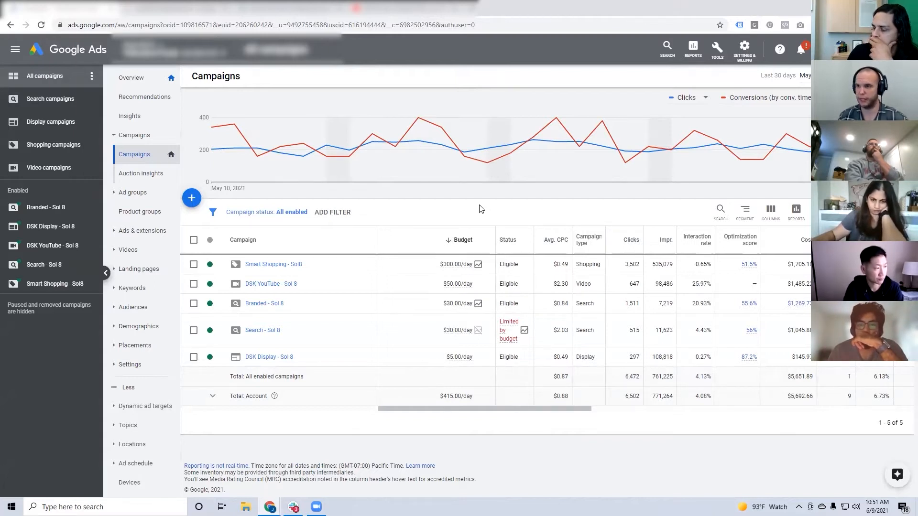
drag(514, 410, 905, 422)
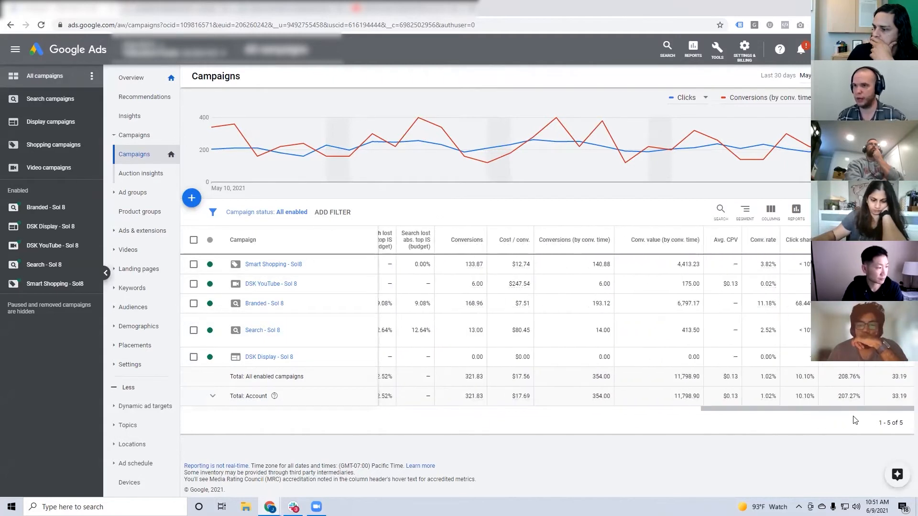
drag(850, 416, 495, 410)
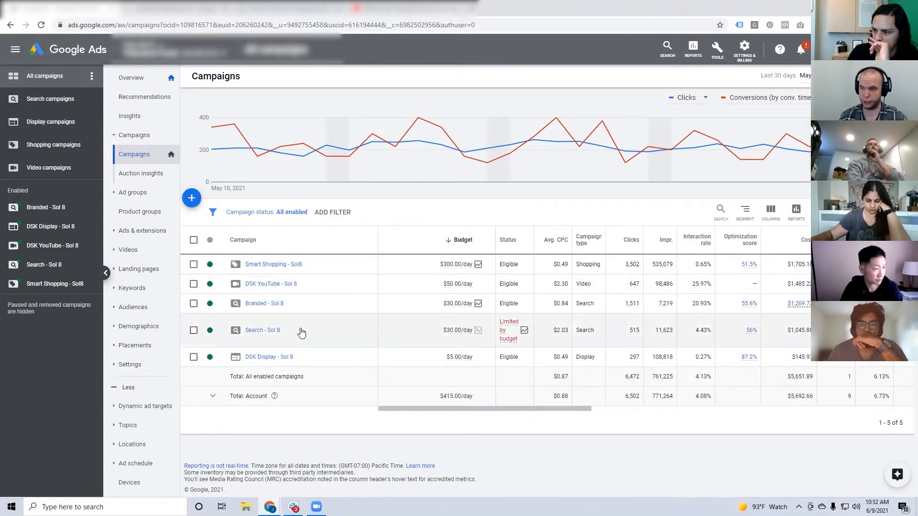
Start a new campaign with the Sales goal and the Display campaign type.
click(191, 198)
click(227, 232)
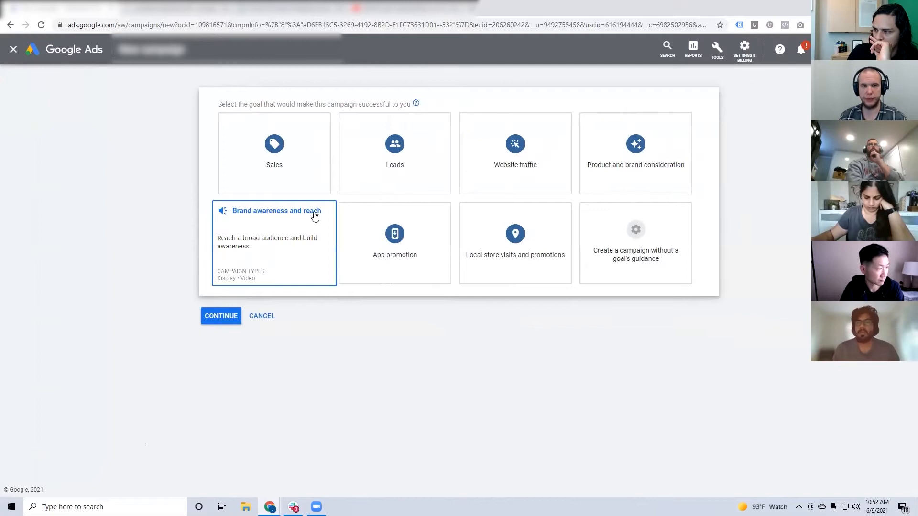
click(323, 175)
click(363, 271)
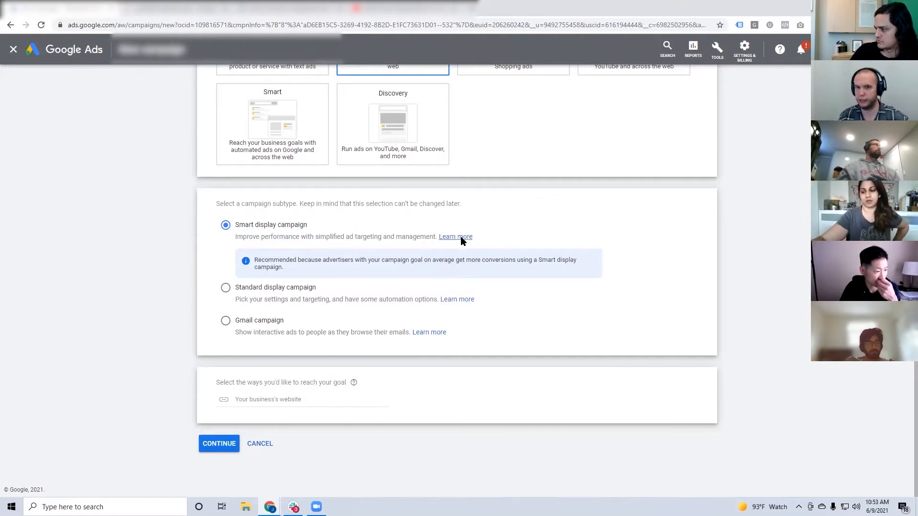
Switch the new campaign to having no goal's guidance, with Display as its campaign type.
scroll(436, 240, up, 4)
click(603, 129)
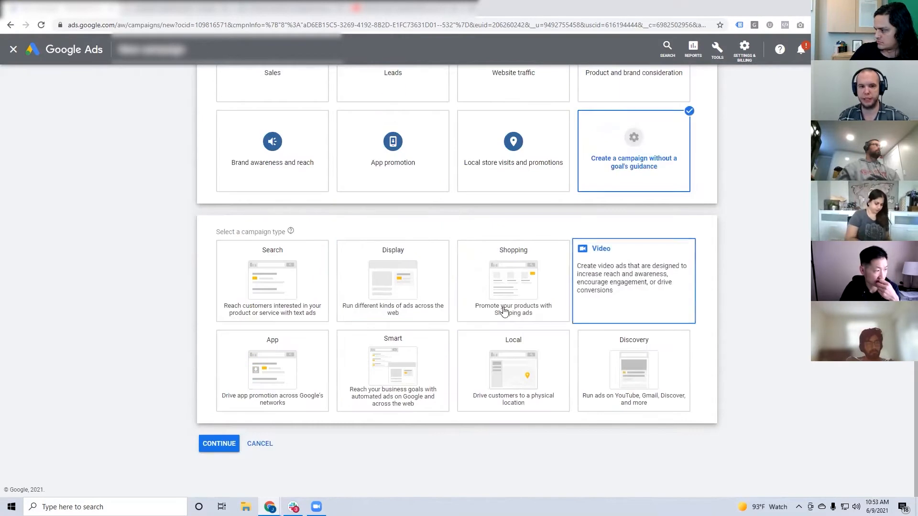
click(430, 297)
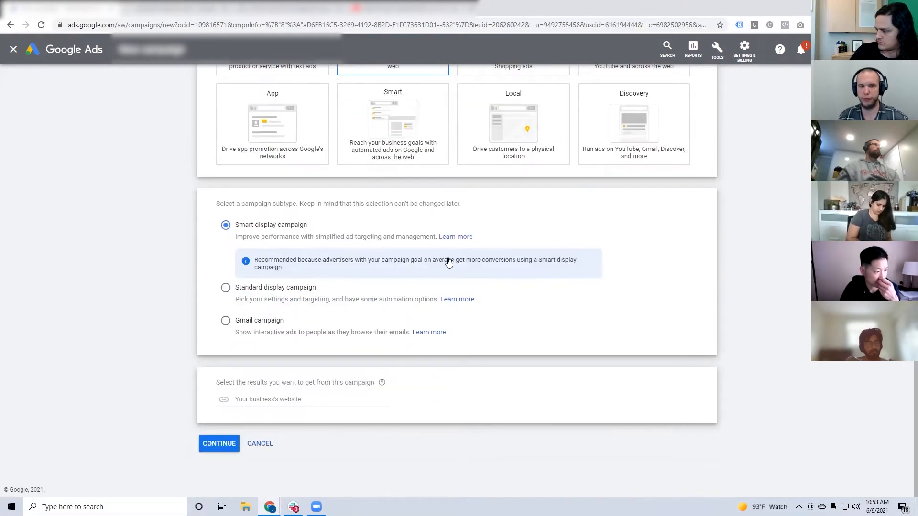
Change the campaign type to Video and examine the available video campaign subtypes.
scroll(547, 264, up, 1)
scroll(622, 278, up, 1)
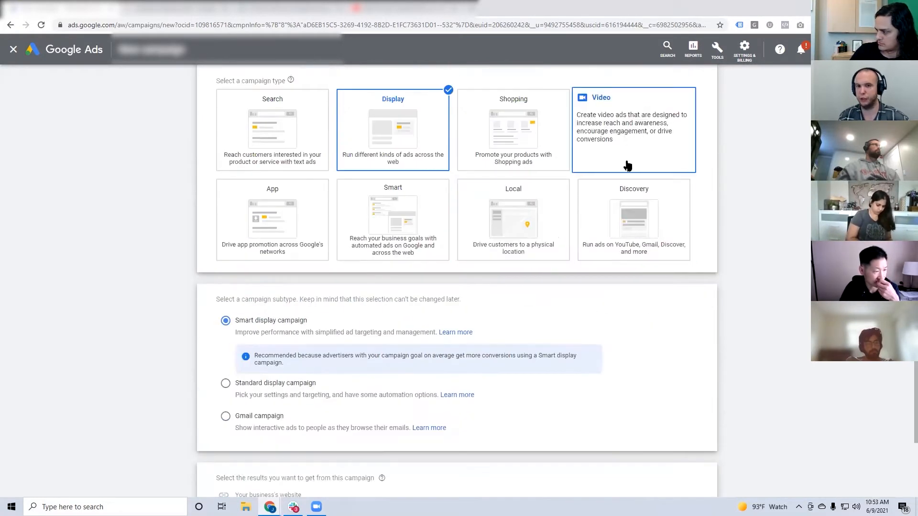
scroll(636, 191, up, 2)
scroll(648, 244, up, 2)
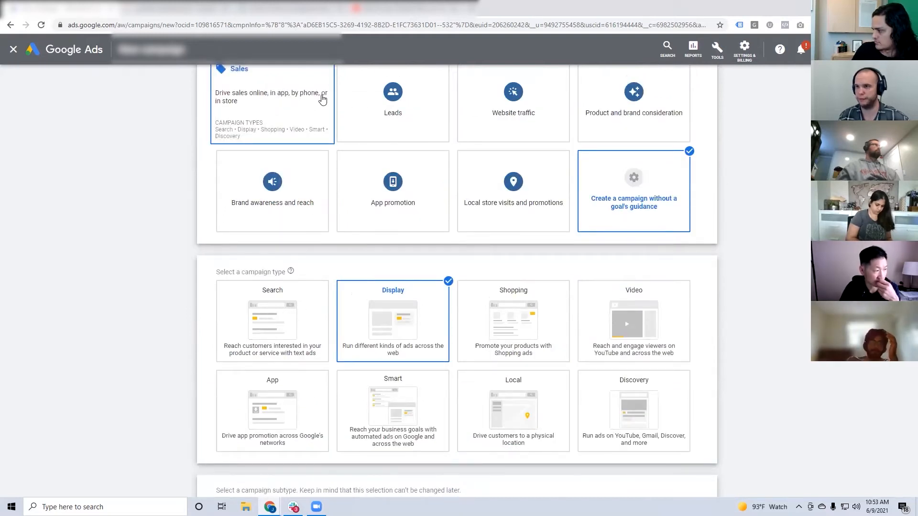
click(612, 290)
scroll(708, 299, up, 7)
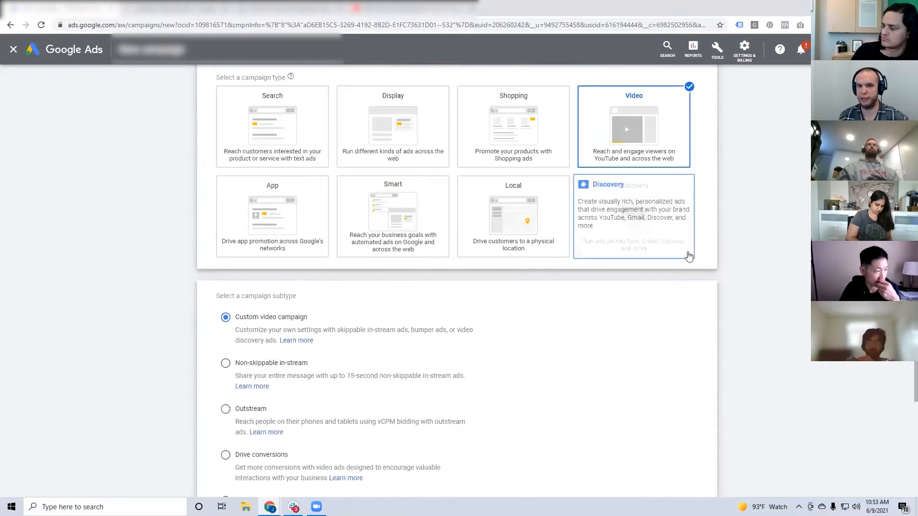
scroll(641, 177, down, 5)
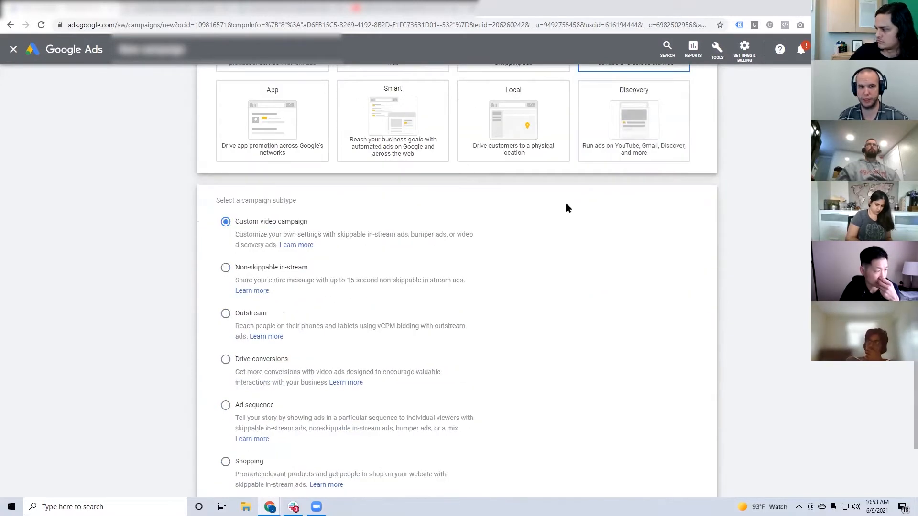
scroll(566, 207, down, 1)
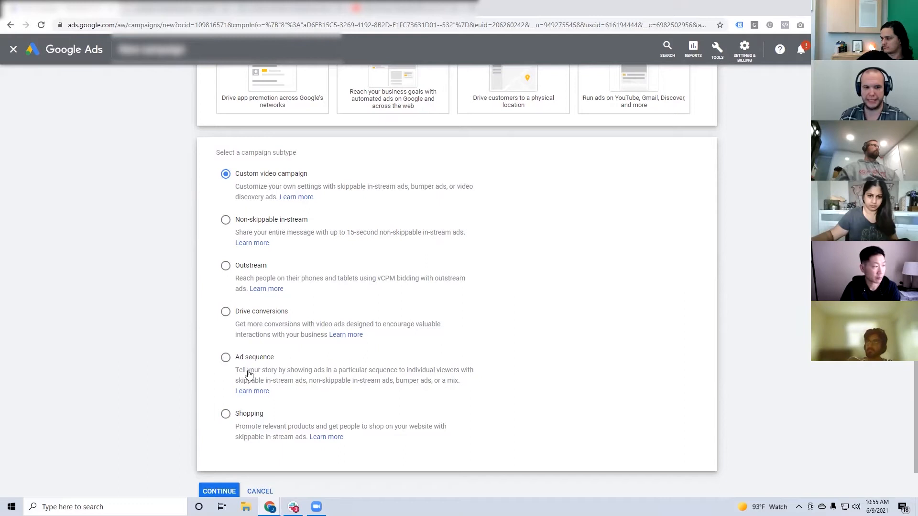
Choose the Ad sequence subtype and continue to the campaign setup.
click(225, 363)
scroll(509, 366, down, 1)
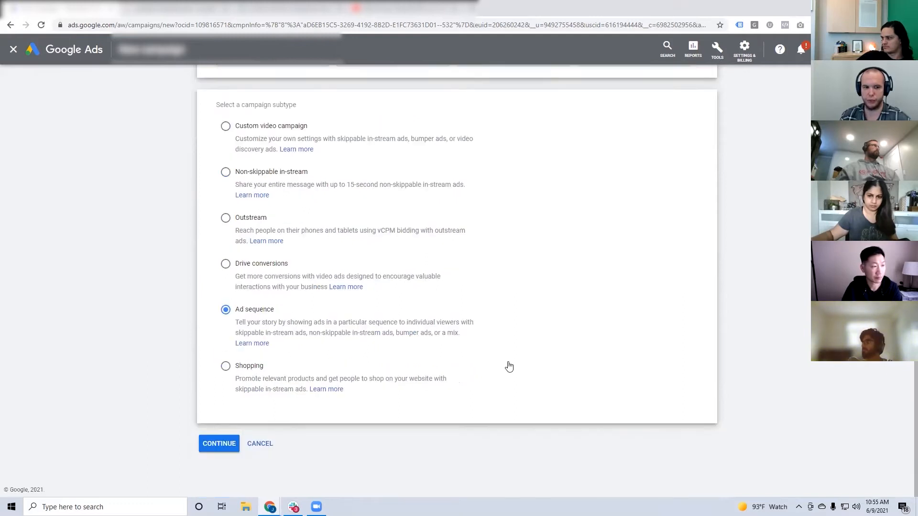
click(219, 444)
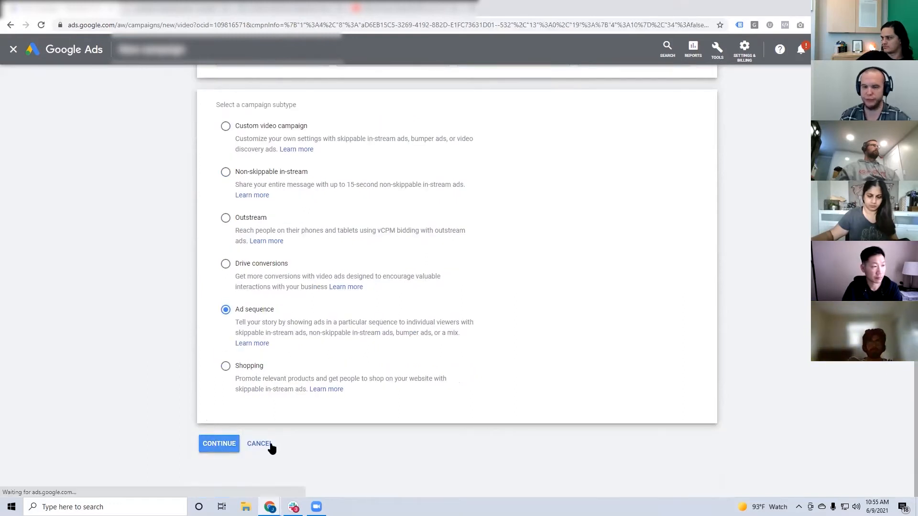
Examine the video ad sequence templates and the sequence steps area, and cancel the campaign.
scroll(719, 368, down, 10)
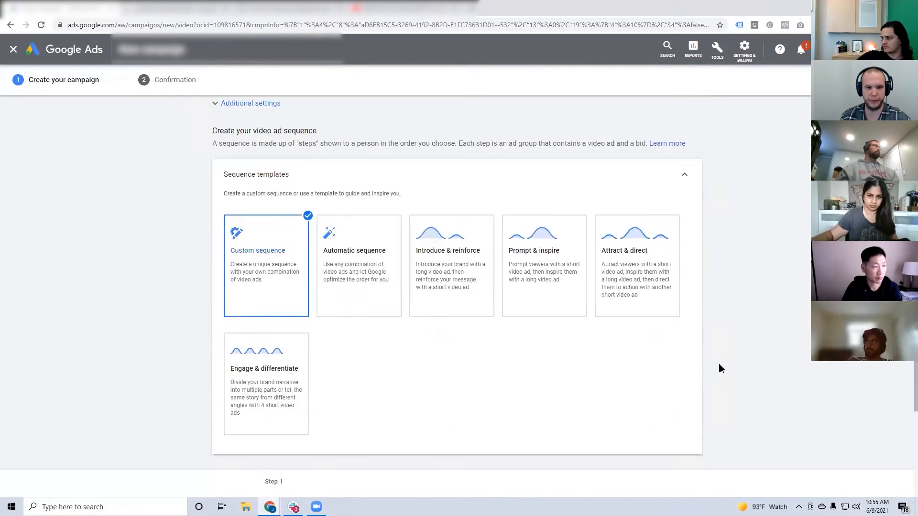
scroll(721, 368, down, 2)
scroll(713, 369, up, 1)
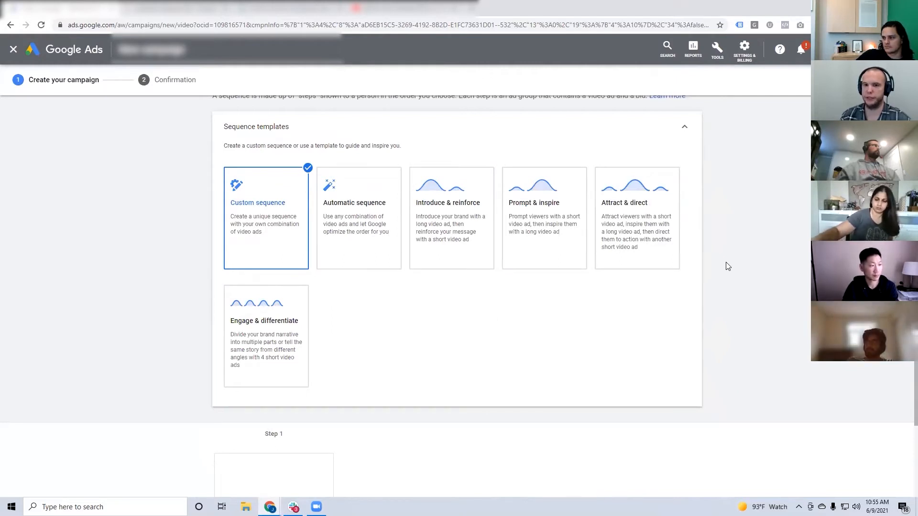
mouse_move(477, 222)
mouse_move(292, 311)
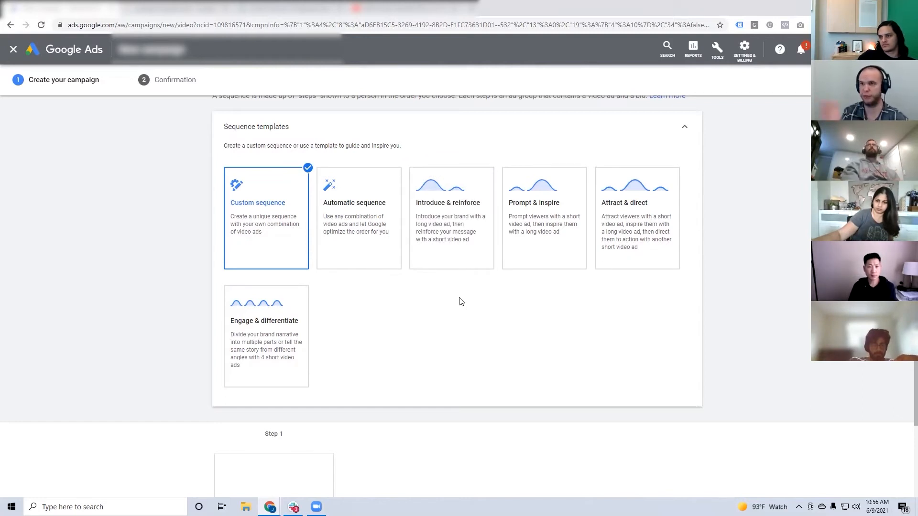
scroll(459, 301, up, 5)
scroll(452, 300, down, 4)
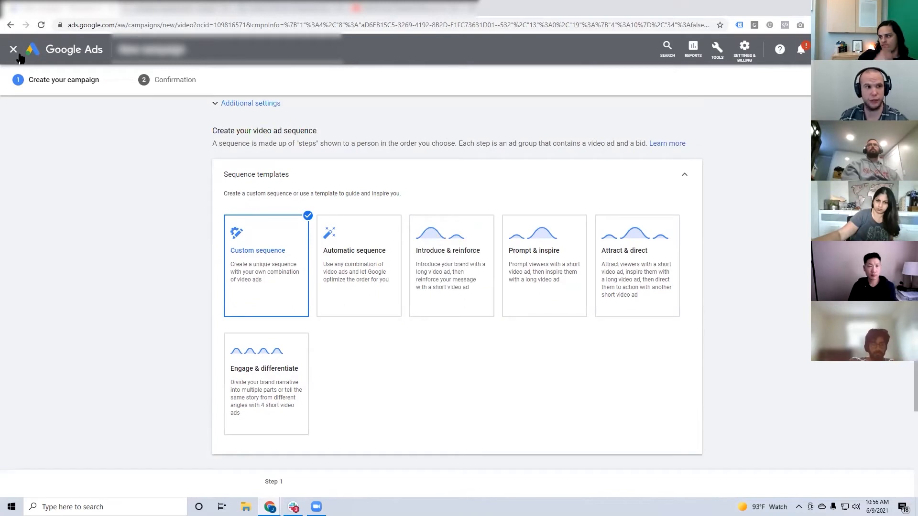
scroll(205, 235, down, 6)
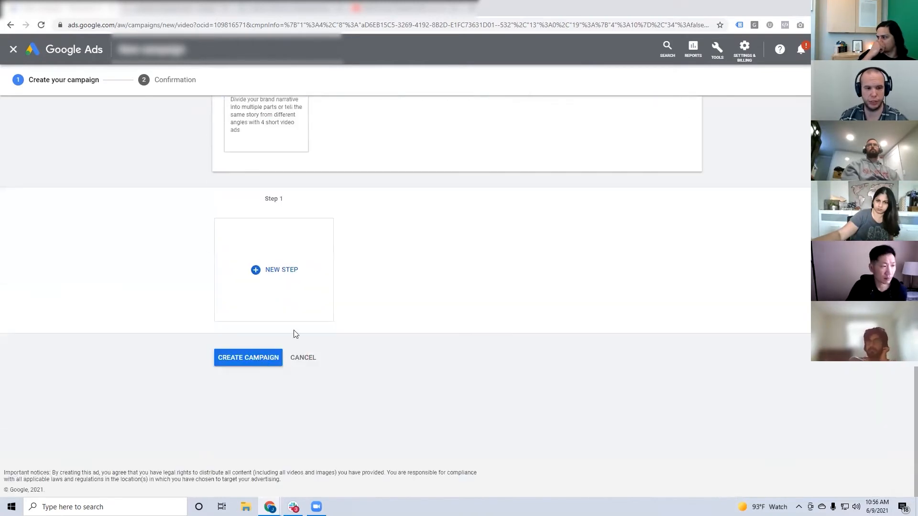
click(303, 357)
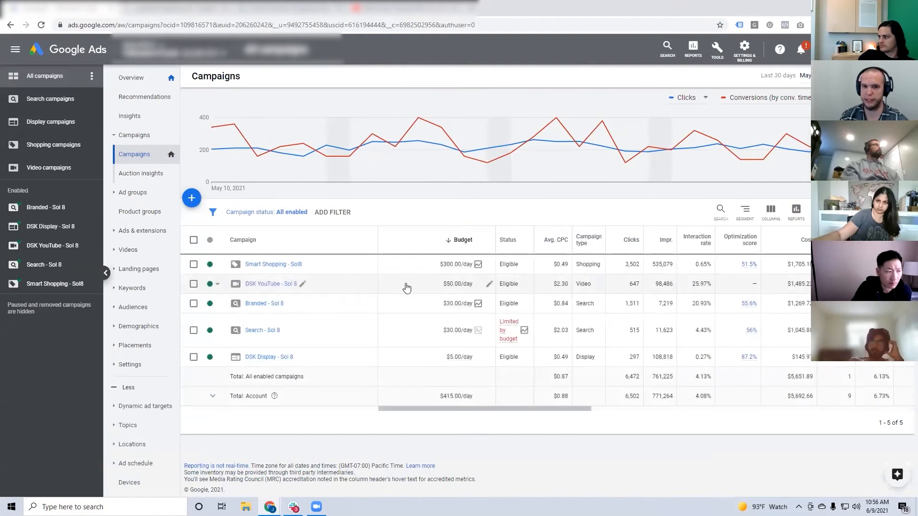
Start another new campaign without a goal's guidance, using the Video campaign type.
click(195, 204)
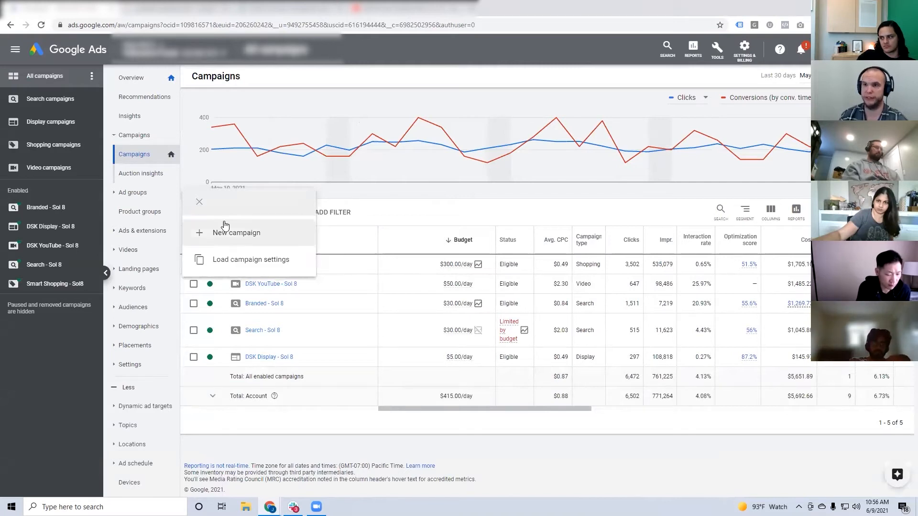
click(244, 234)
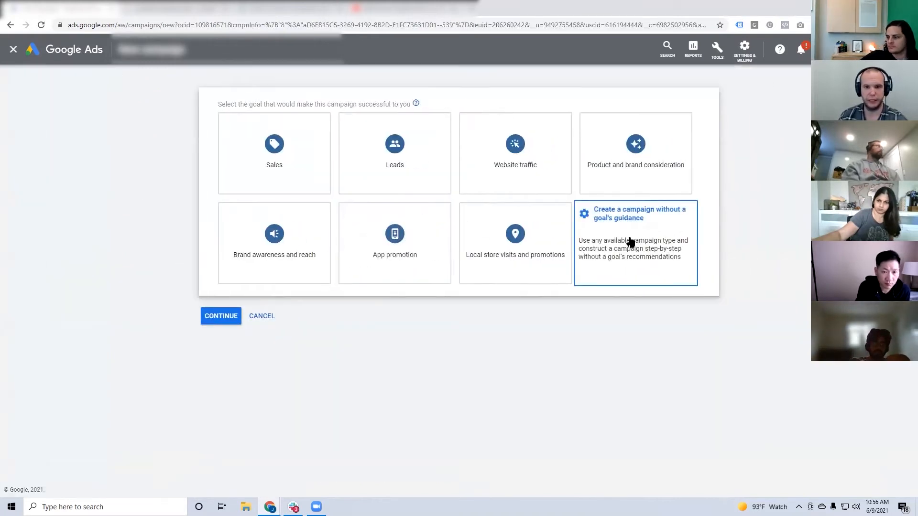
click(628, 241)
click(631, 277)
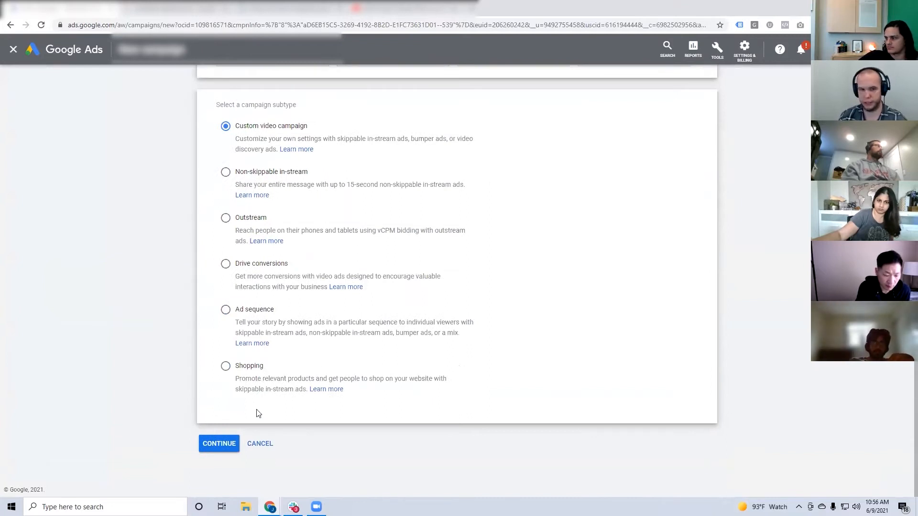
Switch the campaign to the Sales goal and Display type, and continue as a Smart display campaign.
scroll(356, 387, up, 10)
click(293, 160)
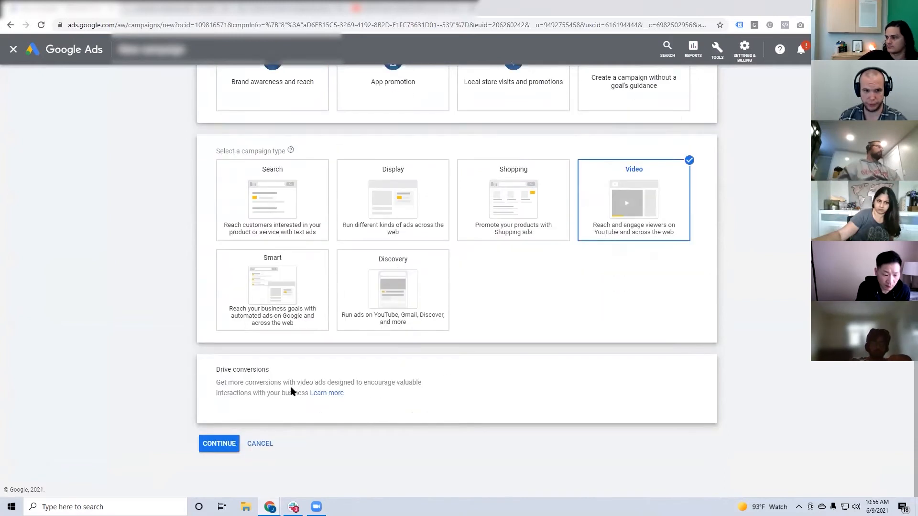
scroll(376, 311, up, 5)
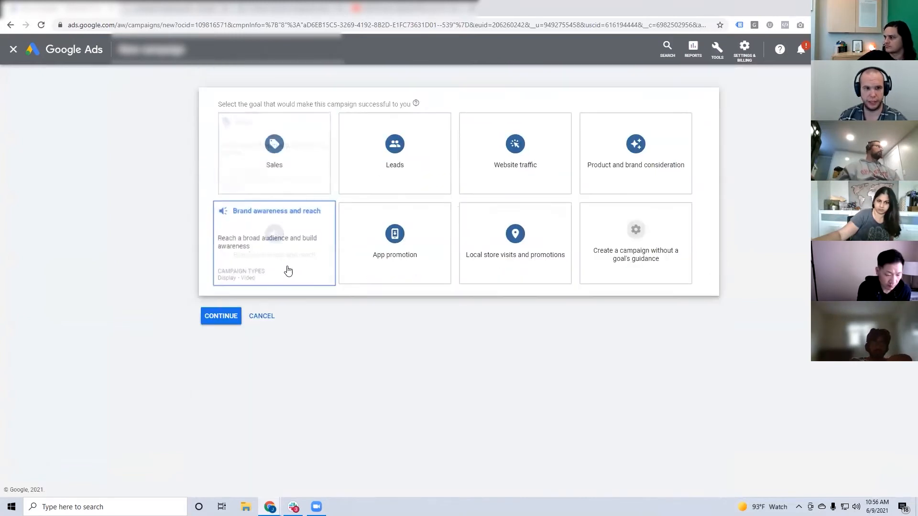
click(293, 169)
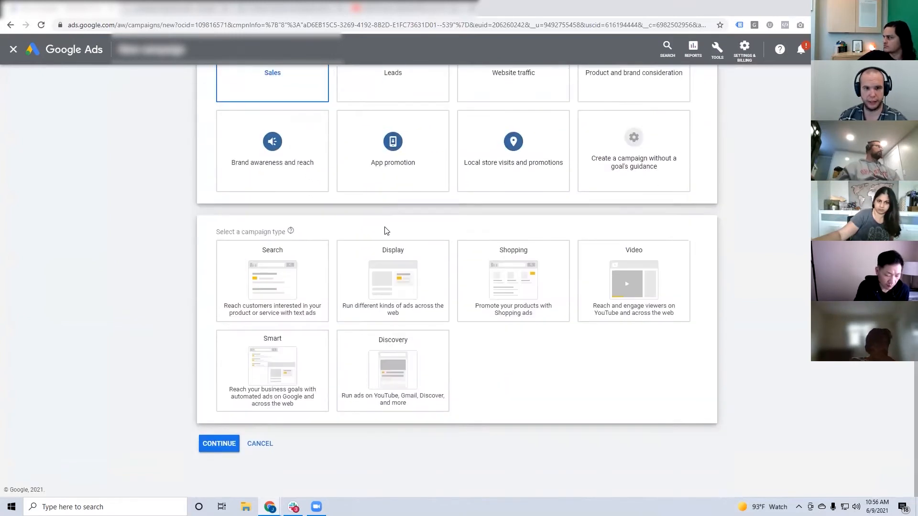
click(383, 292)
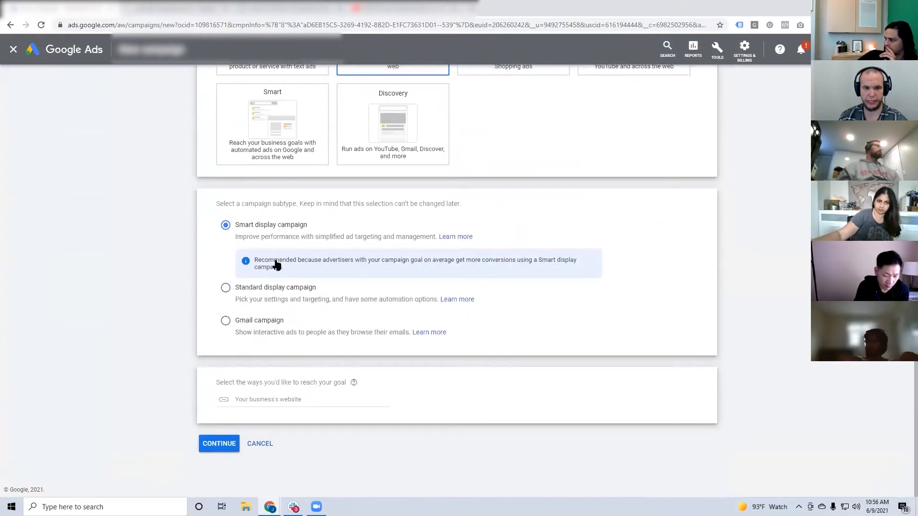
click(219, 443)
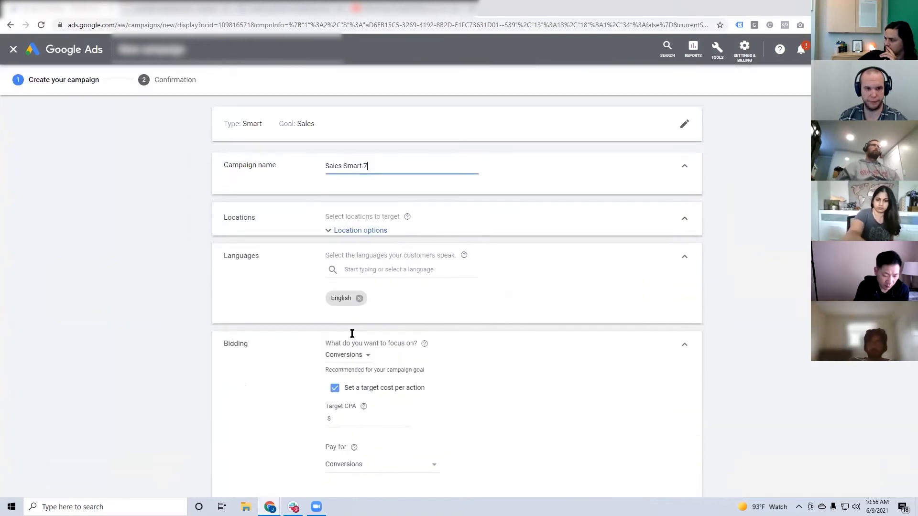
Examine the bid strategy choices and ad settings of the Smart display campaign, and leave without saving it.
scroll(430, 335, down, 4)
click(305, 319)
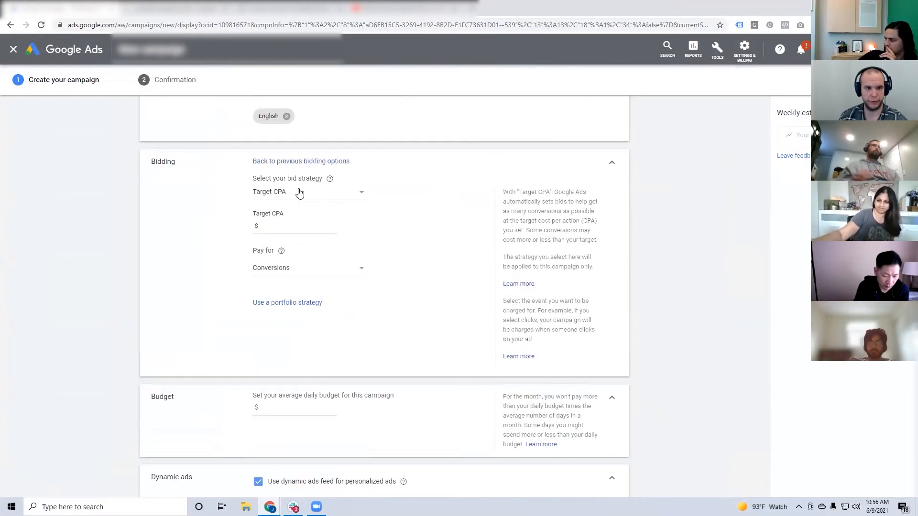
click(344, 198)
click(320, 197)
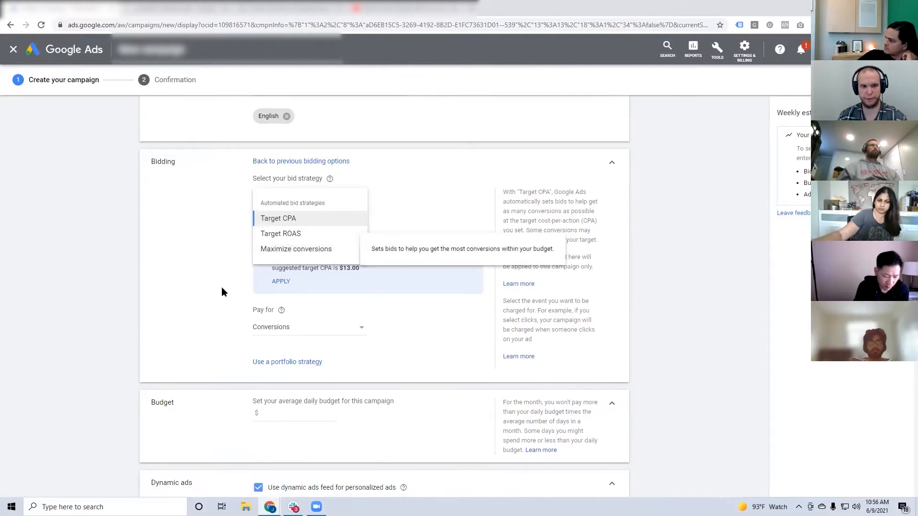
scroll(221, 291, down, 8)
scroll(248, 378, down, 15)
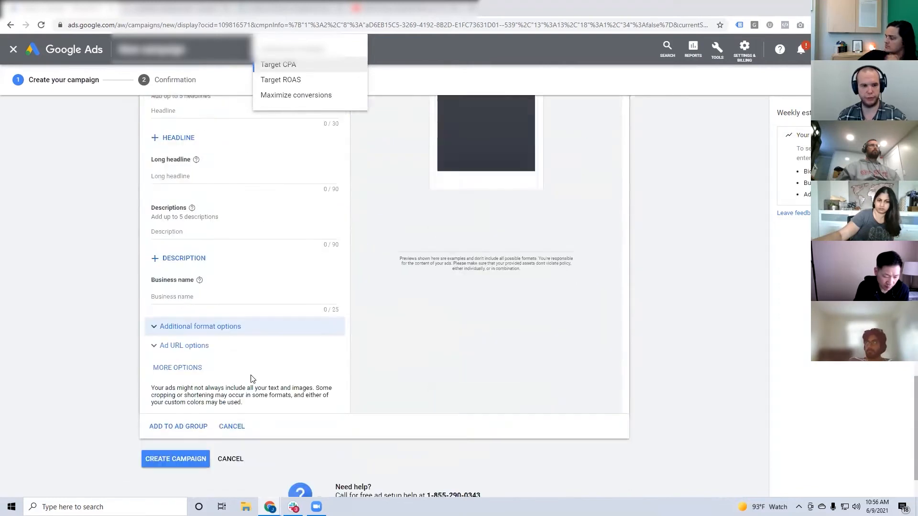
click(232, 461)
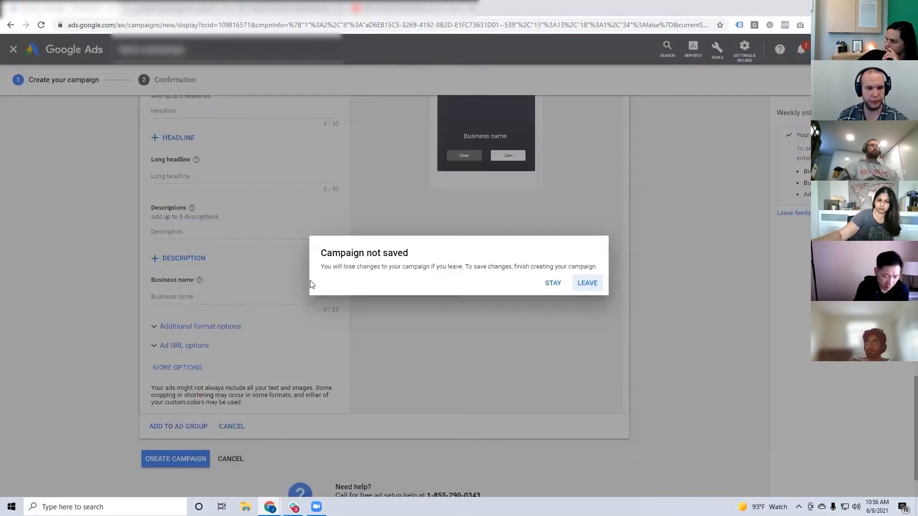
click(584, 284)
Create a new campaign without a goal's guidance, choosing Display and the Standard display campaign subtype, and continue to its setup.
click(191, 197)
click(218, 234)
click(667, 253)
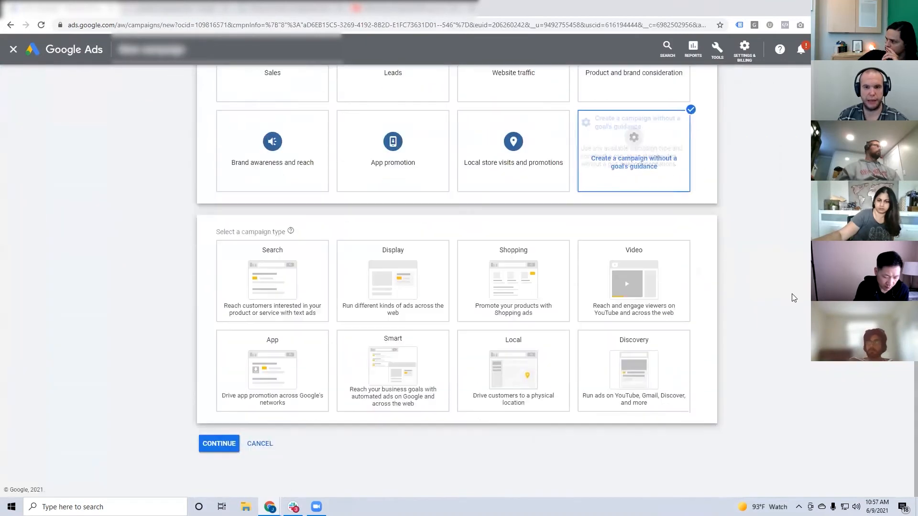
click(406, 287)
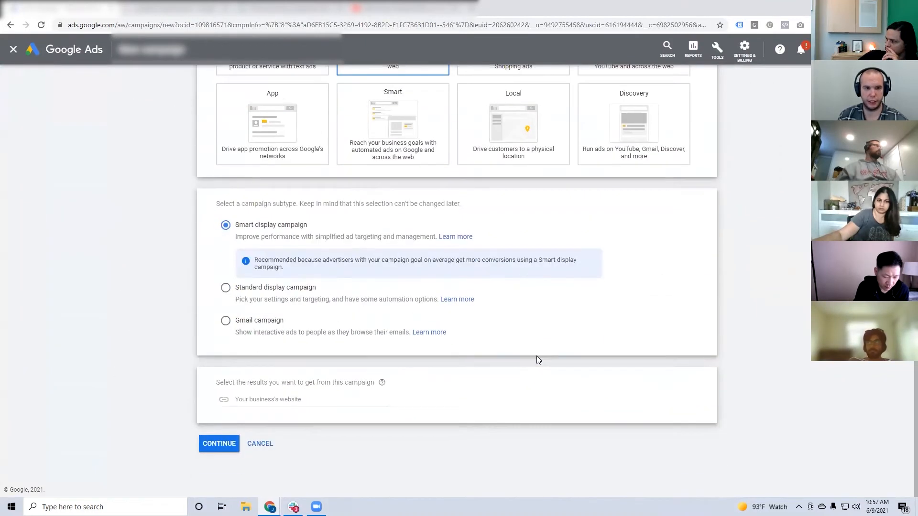
click(245, 297)
click(213, 446)
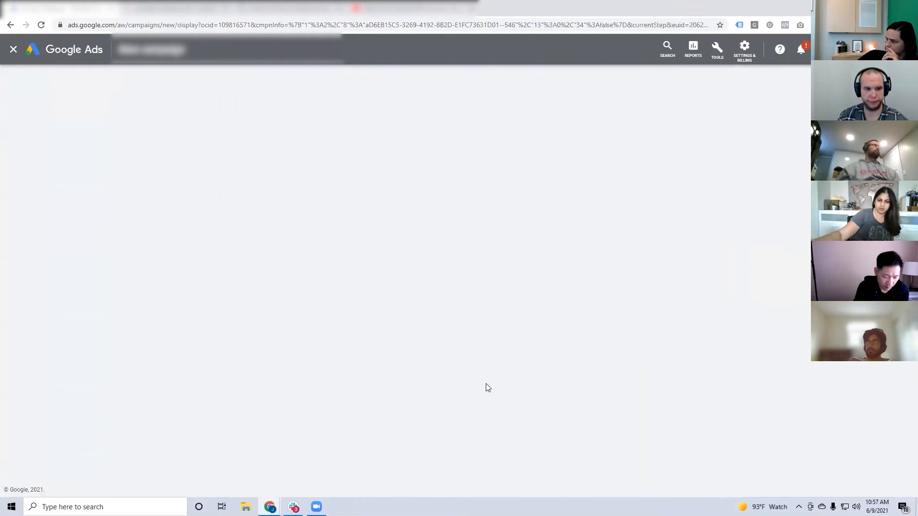
Examine the directly selectable bid strategies and ad creation settings of the standard display campaign, and leave its setup.
scroll(486, 386, down, 3)
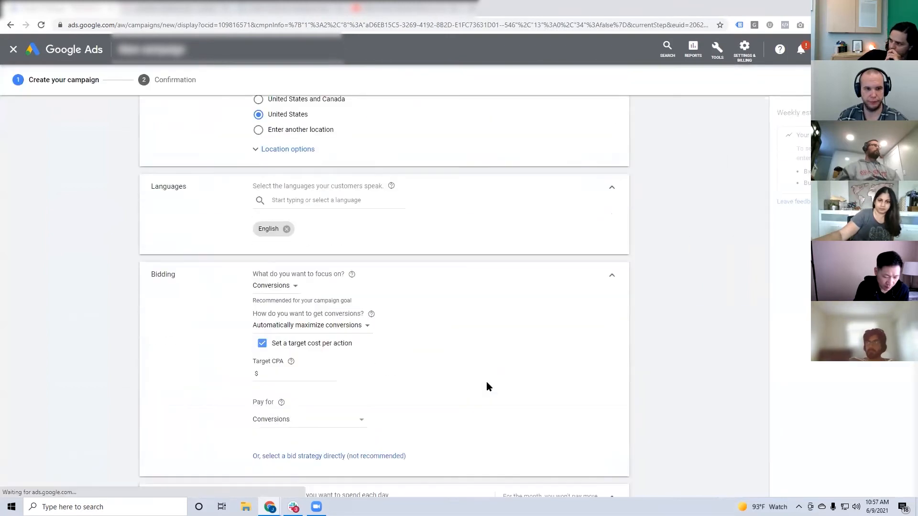
scroll(325, 399, down, 3)
click(323, 313)
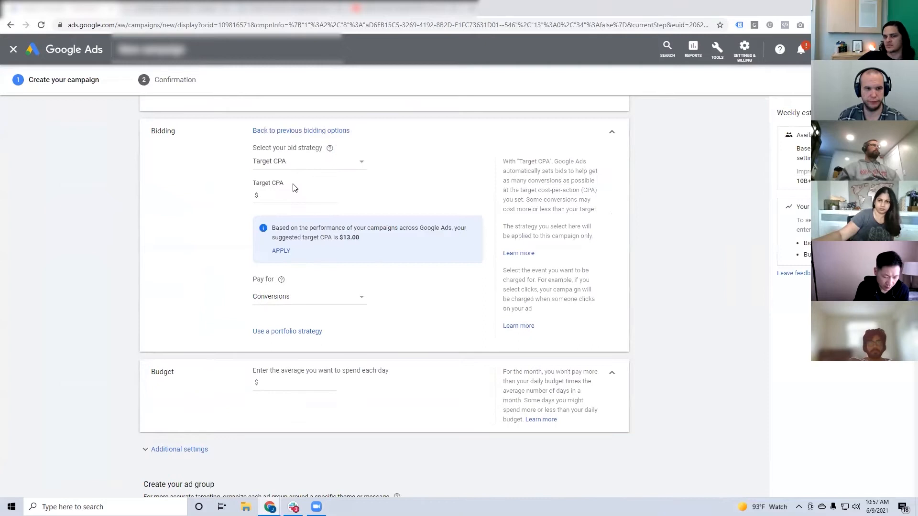
click(290, 167)
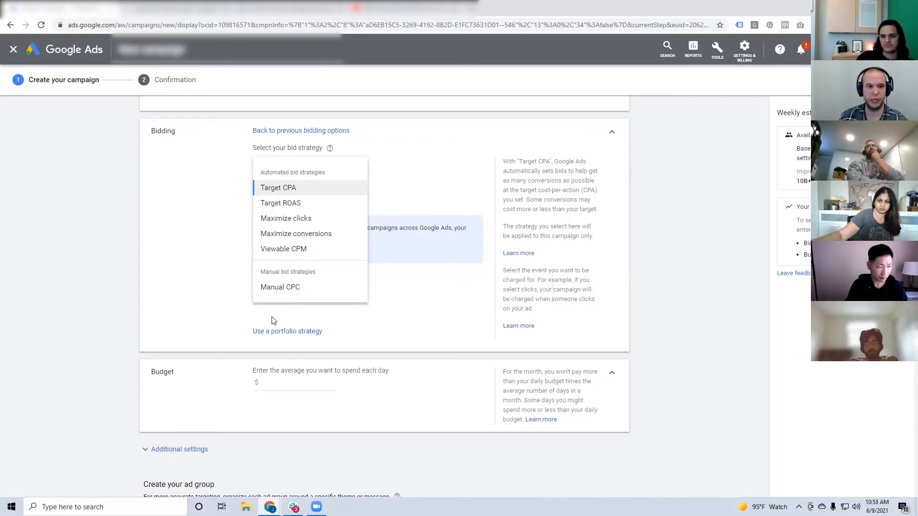
scroll(273, 320, down, 15)
scroll(257, 452, down, 10)
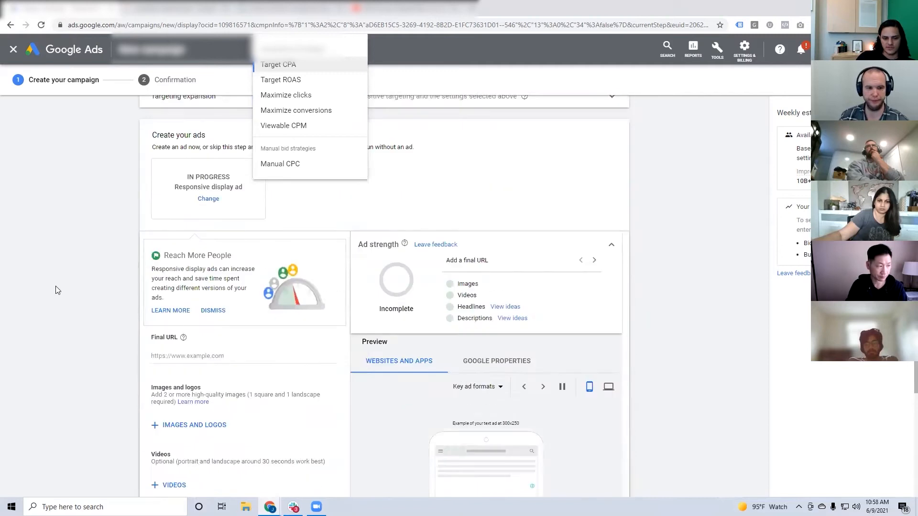
click(225, 390)
click(589, 283)
Create a new campaign without a goal's guidance, using the Display type and Standard display campaign subtype, and continue to its settings.
click(191, 197)
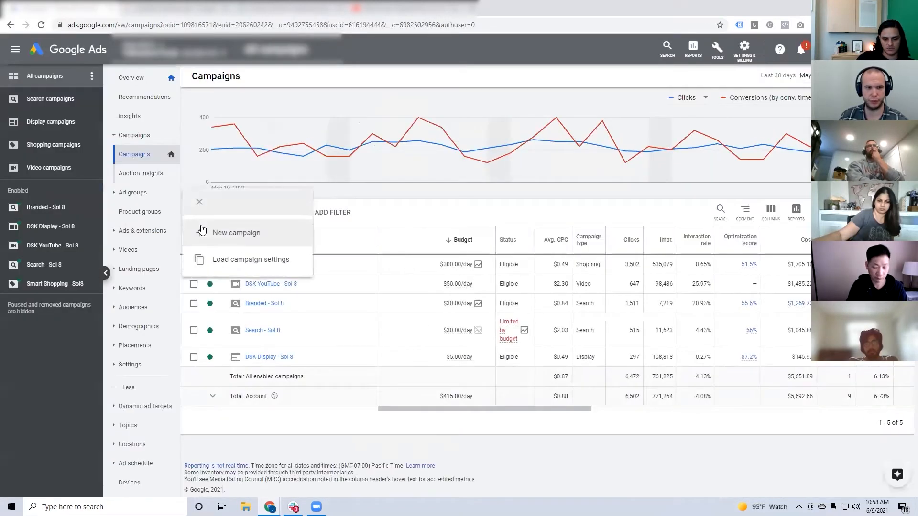
click(234, 234)
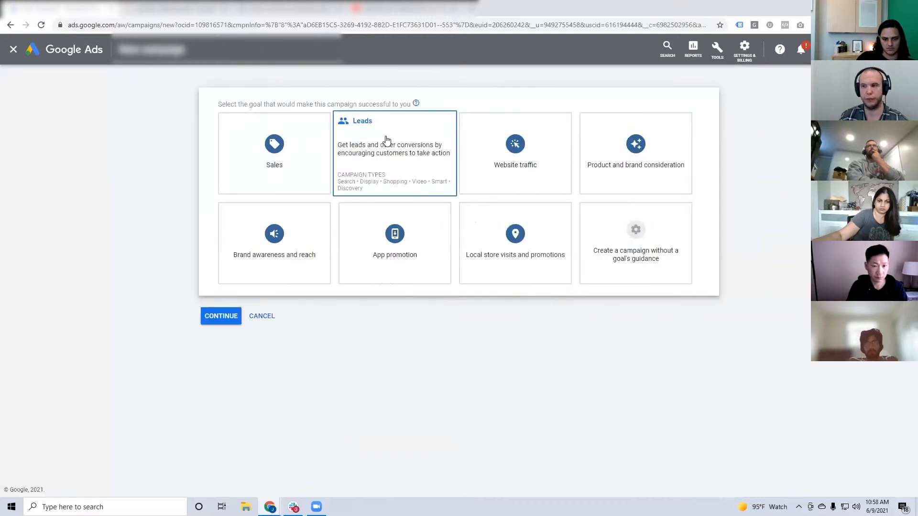
click(683, 279)
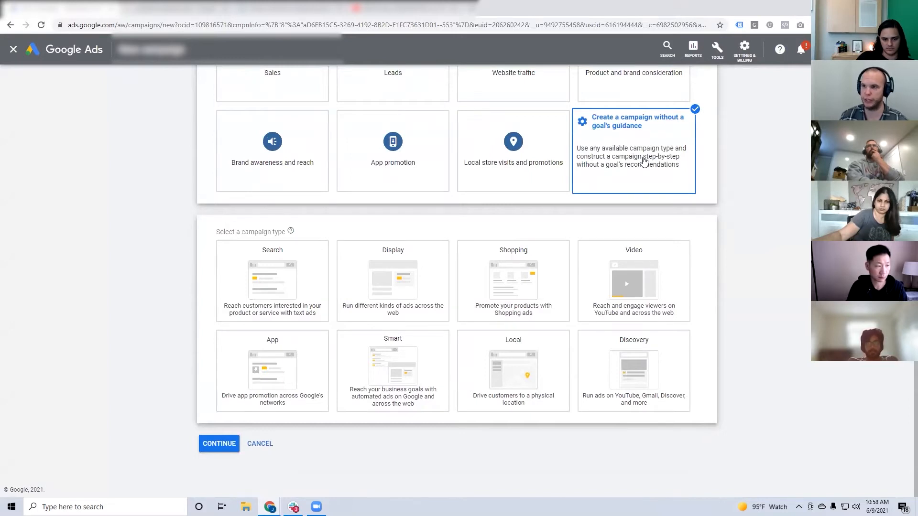
click(392, 284)
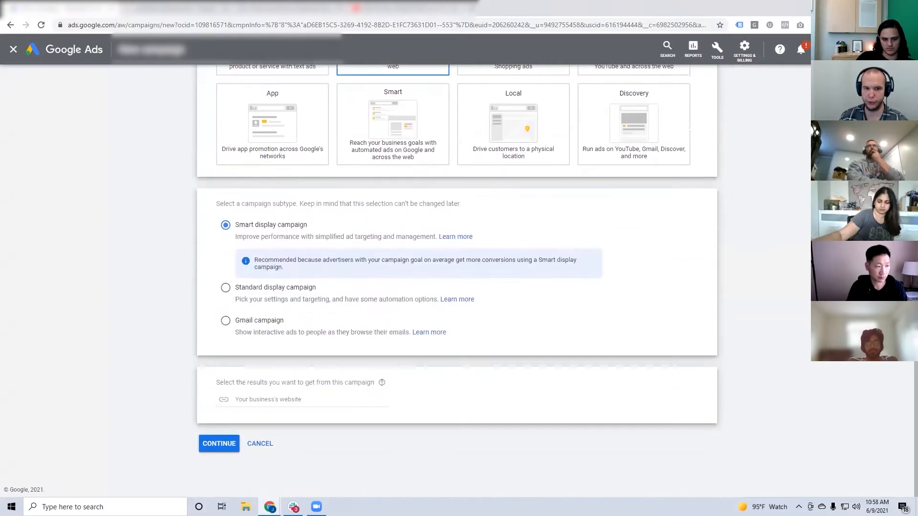
click(249, 289)
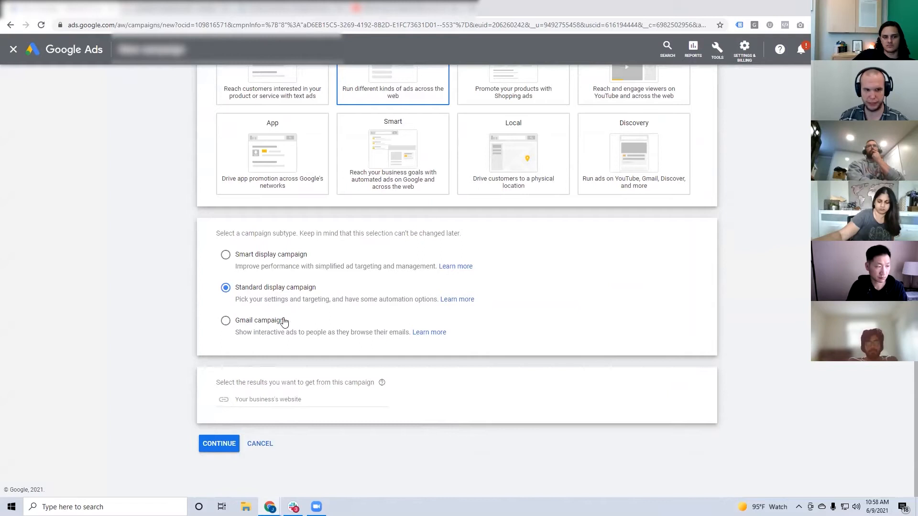
click(216, 443)
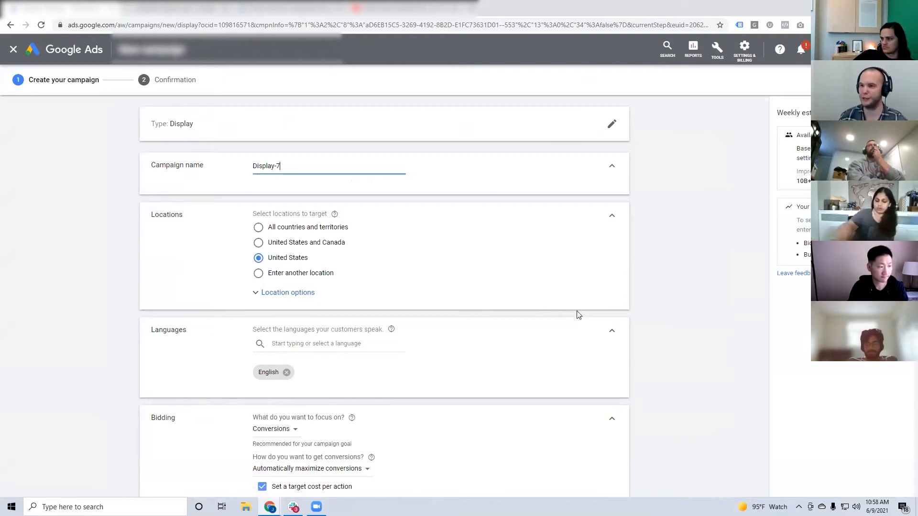
Name the campaign "DSK Display".
drag(288, 167, 249, 170)
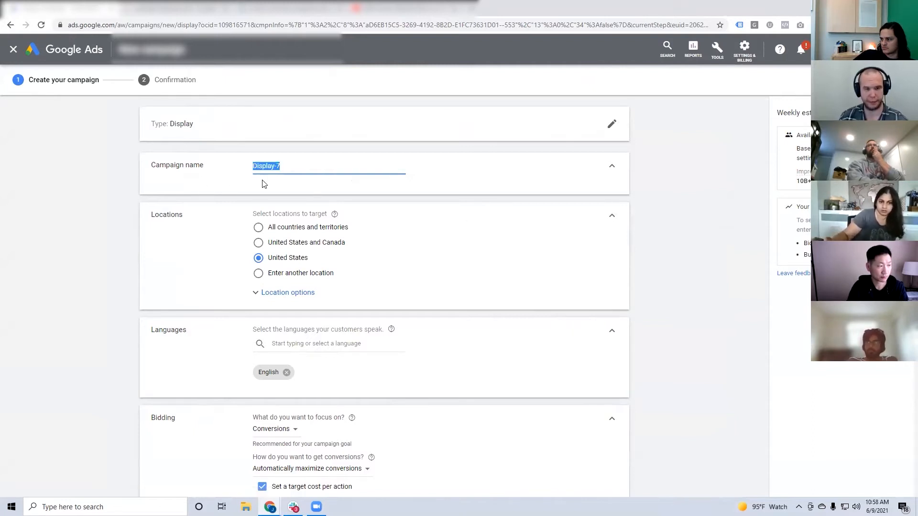
text(DSK)
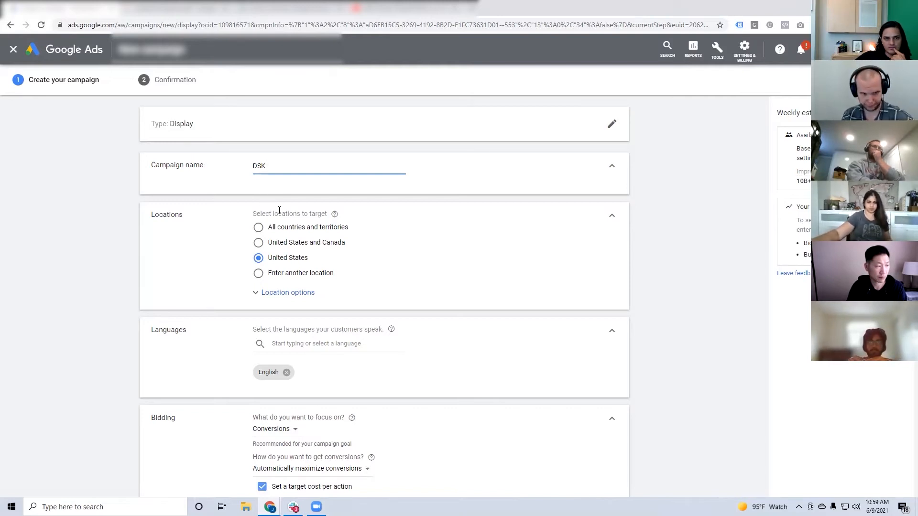
text(Displ)
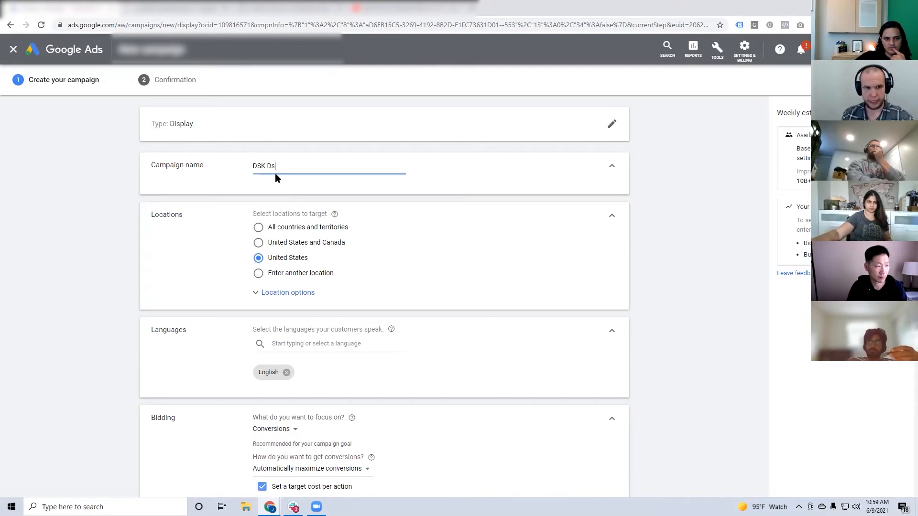
text(ay)
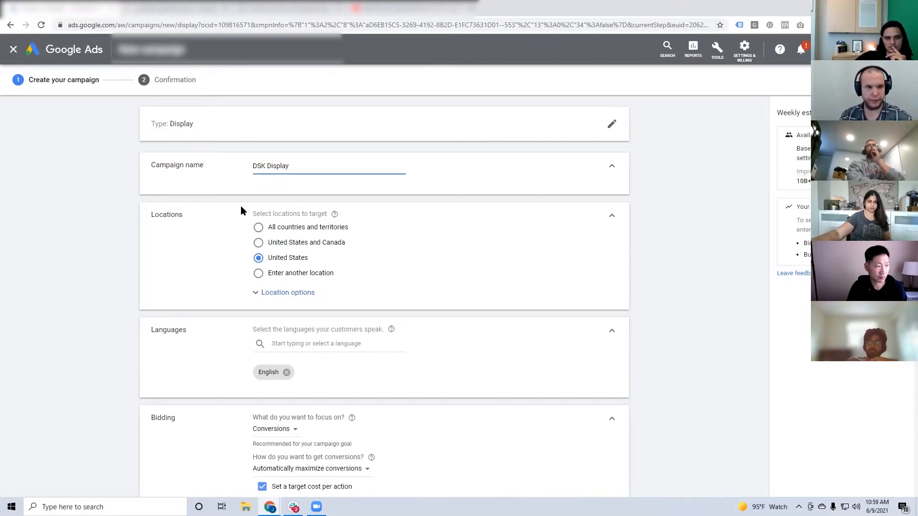
Restrict location targeting to people in or regularly in the targeted locations, and collapse the location settings.
click(282, 293)
scroll(321, 191, down, 1)
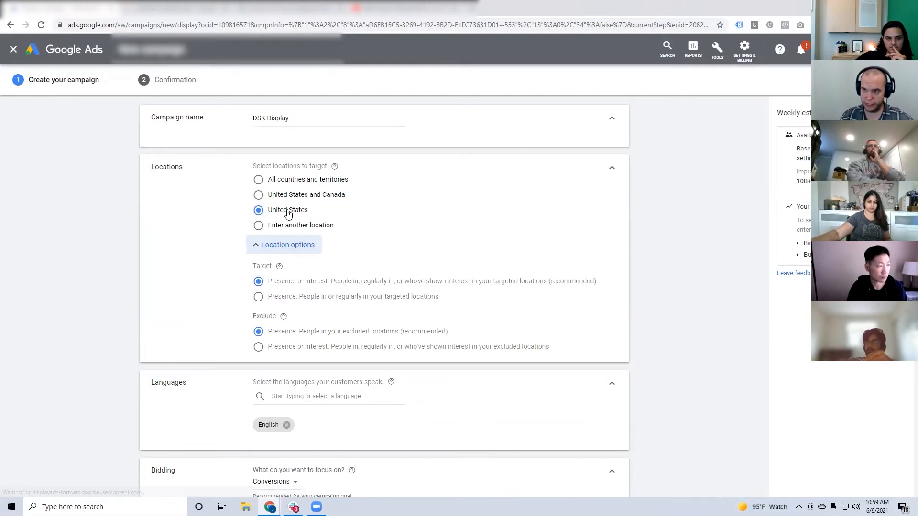
click(293, 300)
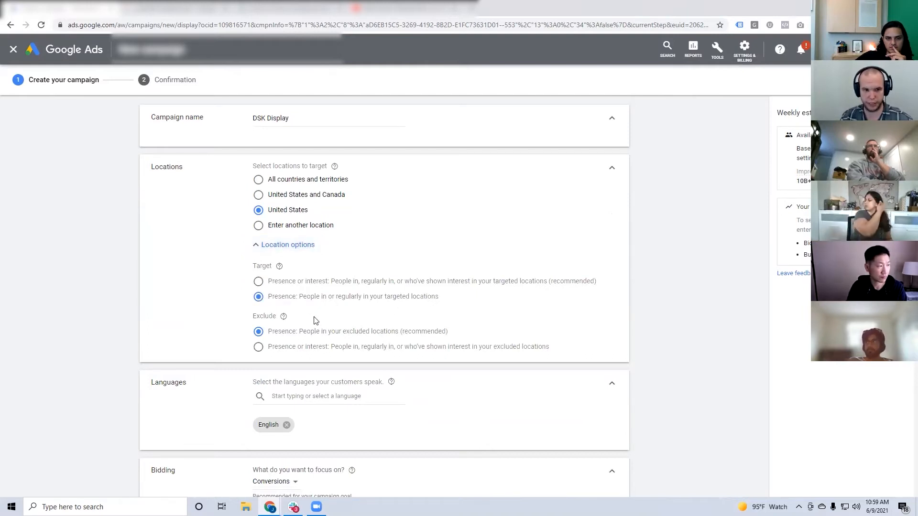
click(612, 171)
double_click(278, 243)
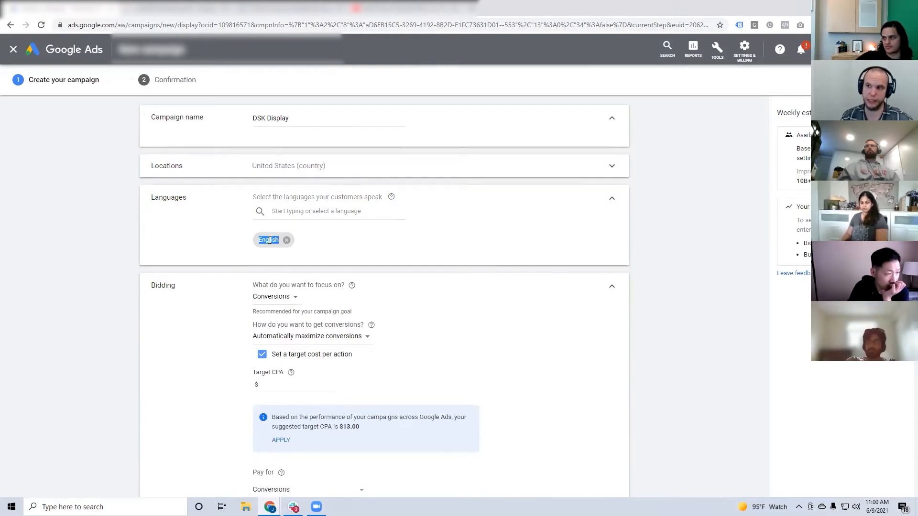
Check the bidding focus options, switch to selecting a bid strategy directly, and choose Maximize conversions.
scroll(313, 221, down, 2)
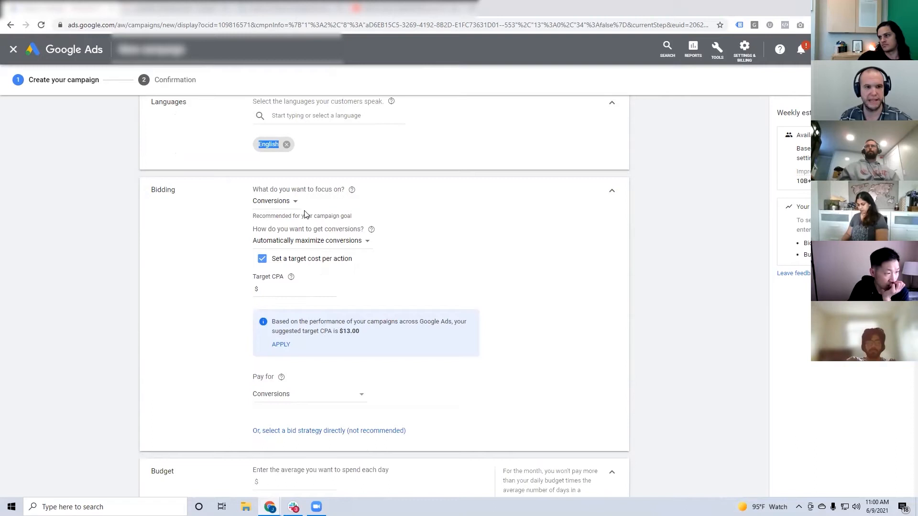
click(292, 203)
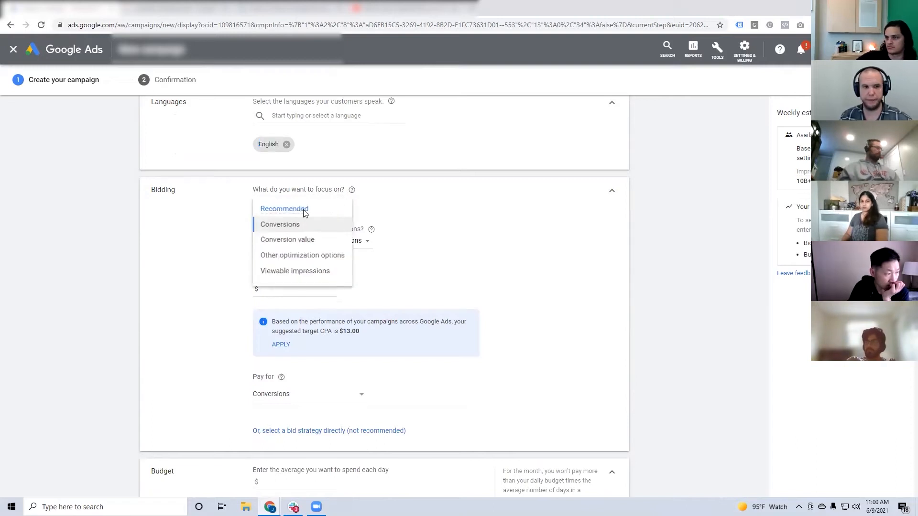
click(420, 253)
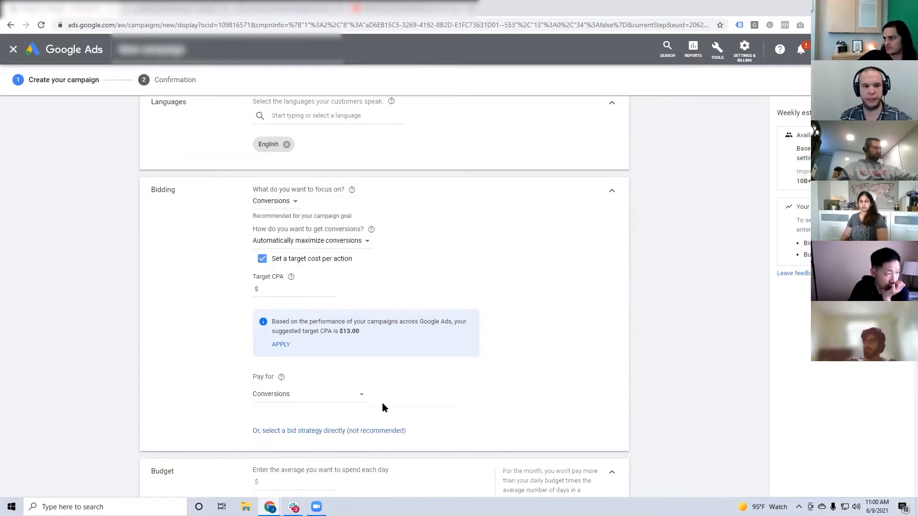
click(377, 431)
click(287, 224)
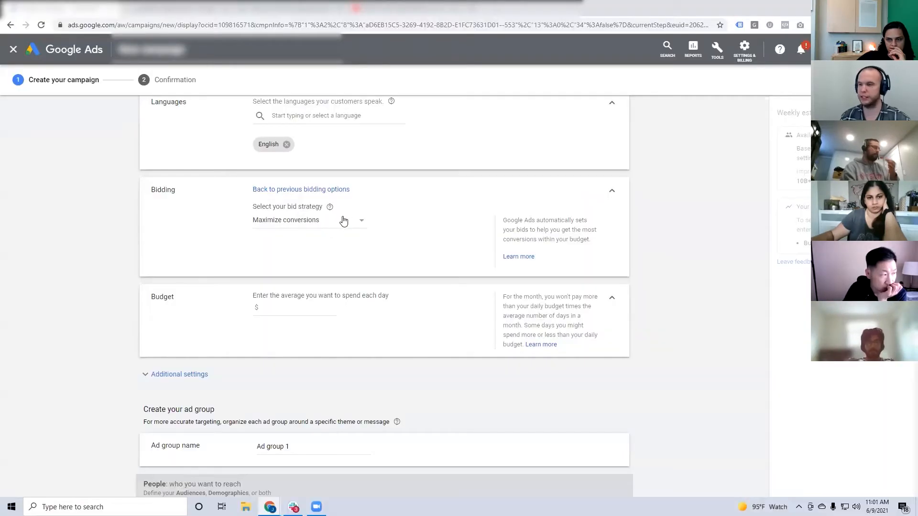
click(348, 224)
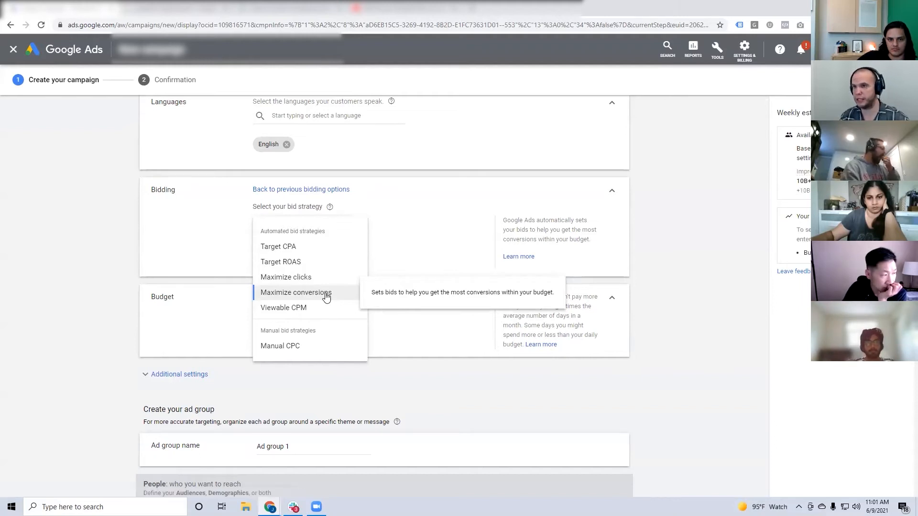
click(326, 297)
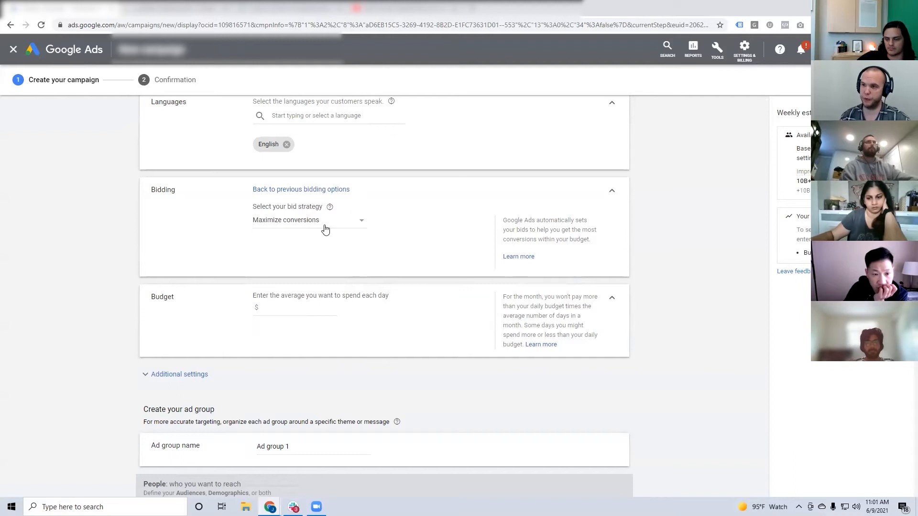
Review the bid strategy list once more and set the campaign's average daily budget to $30.
click(273, 223)
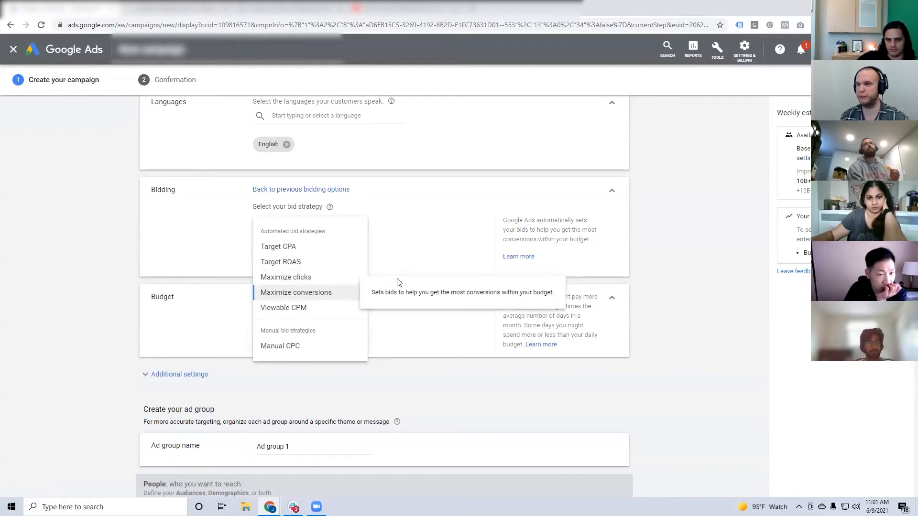
click(420, 256)
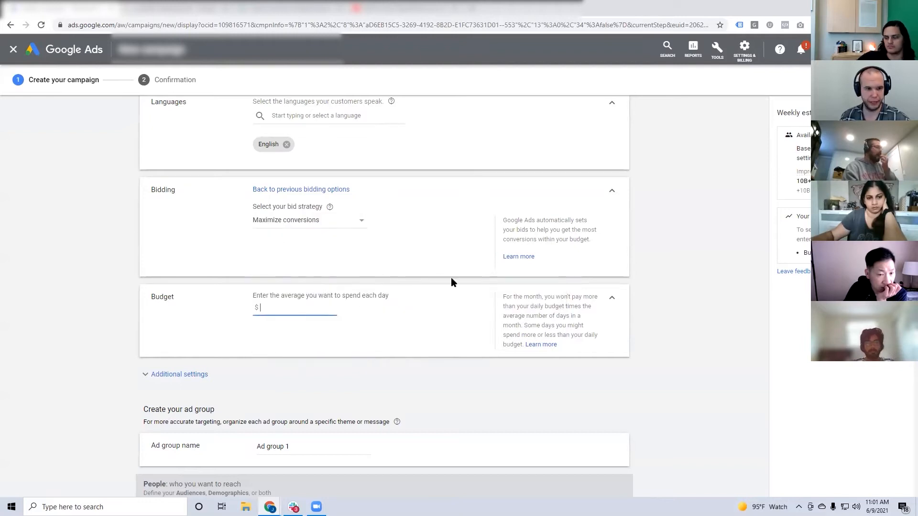
text(30)
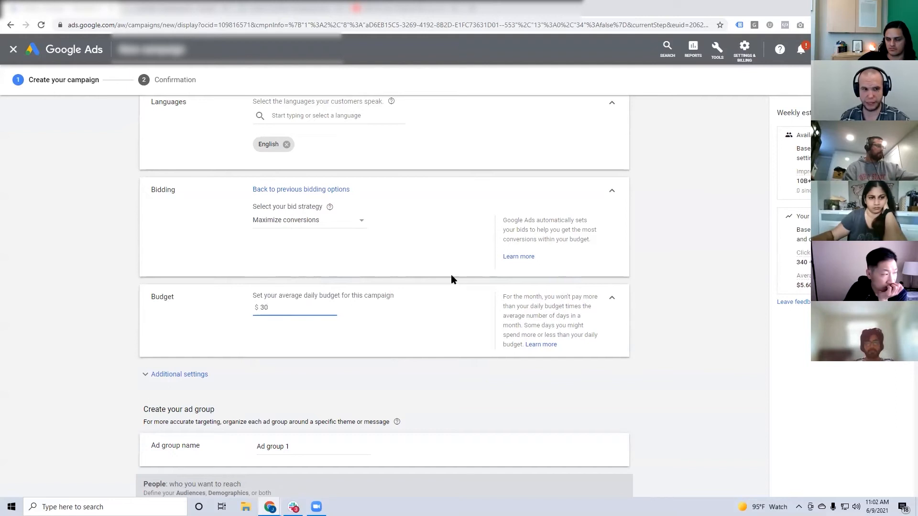
Compare the ad rotation choices in the additional settings, ending on Optimize: Prefer best performing ads.
scroll(454, 280, down, 4)
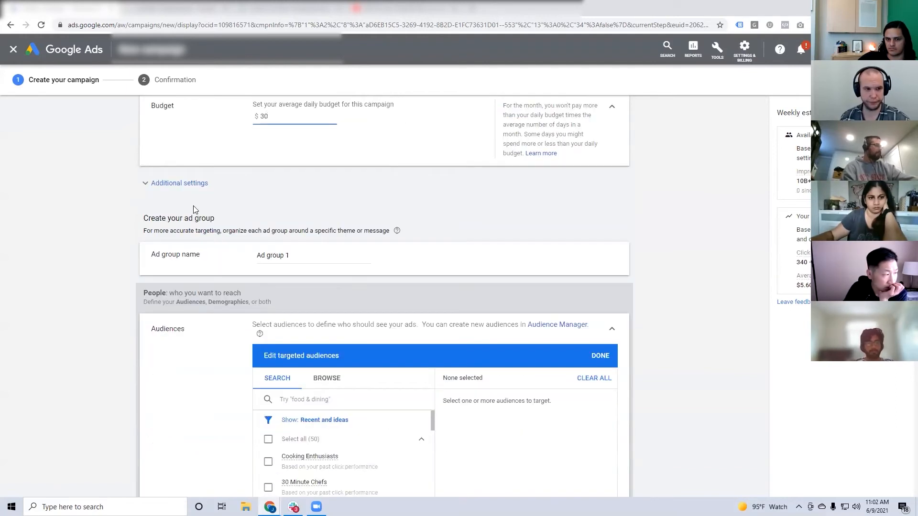
click(188, 182)
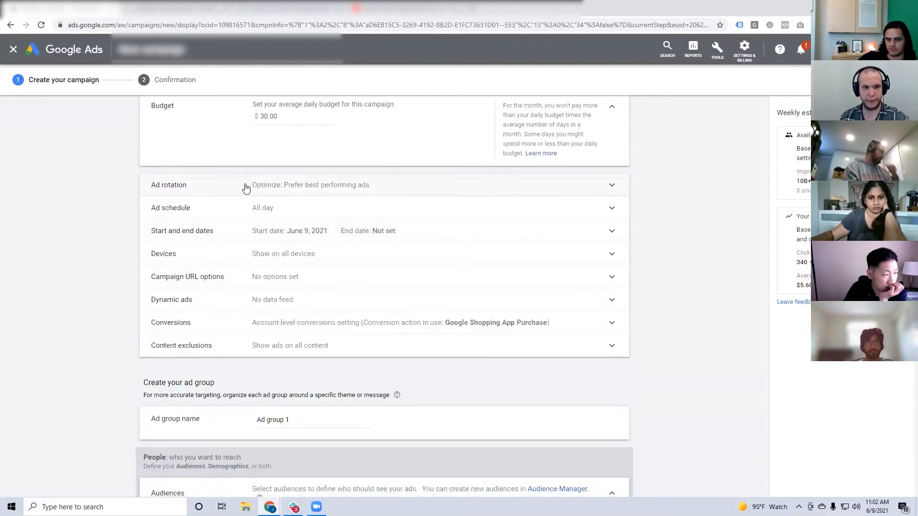
click(347, 188)
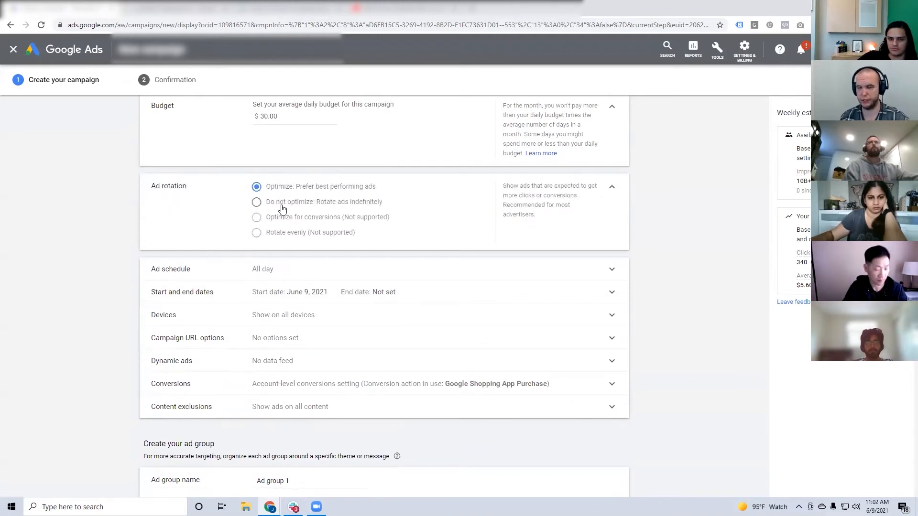
click(340, 207)
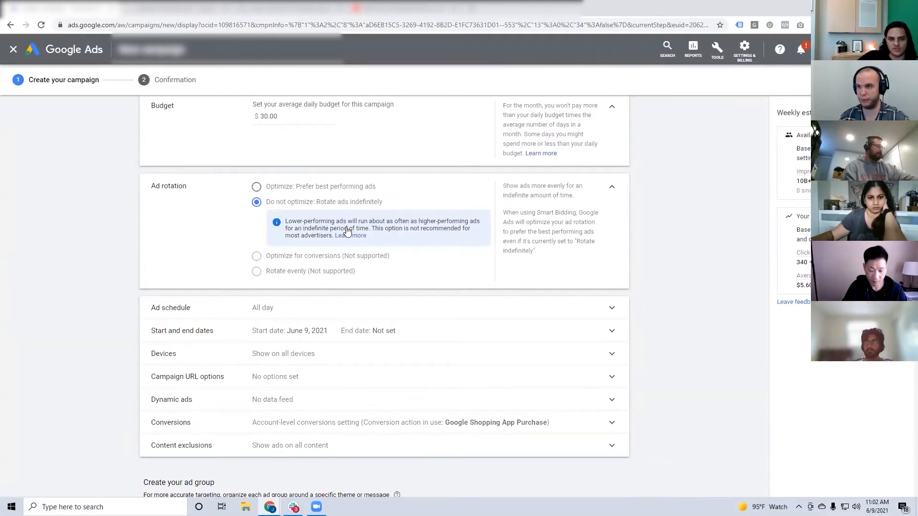
click(334, 189)
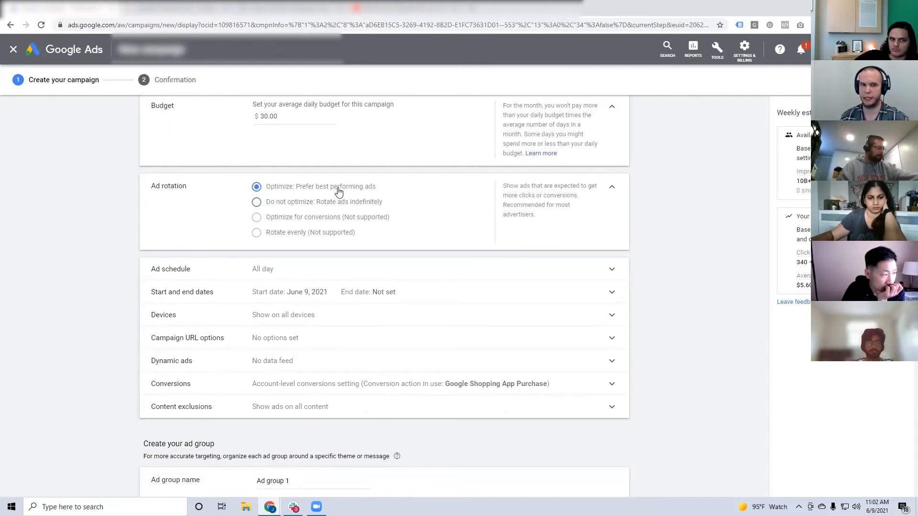
click(612, 187)
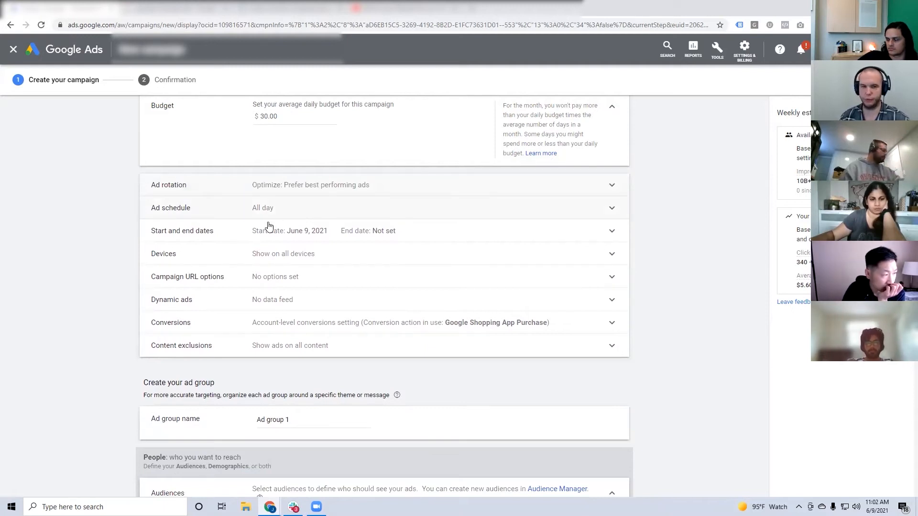
Examine the specific device targeting options, return to showing ads on all devices, and collapse the device settings.
click(280, 255)
click(321, 286)
scroll(344, 297, down, 1)
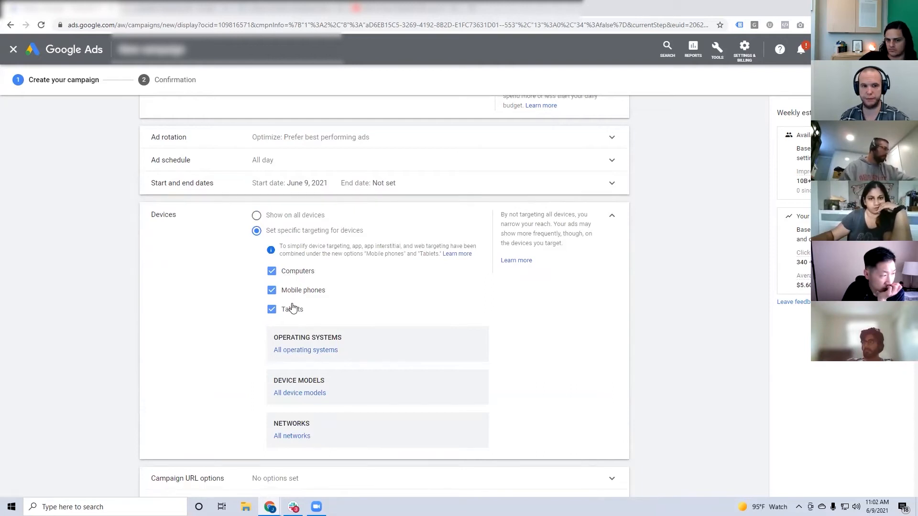
click(289, 216)
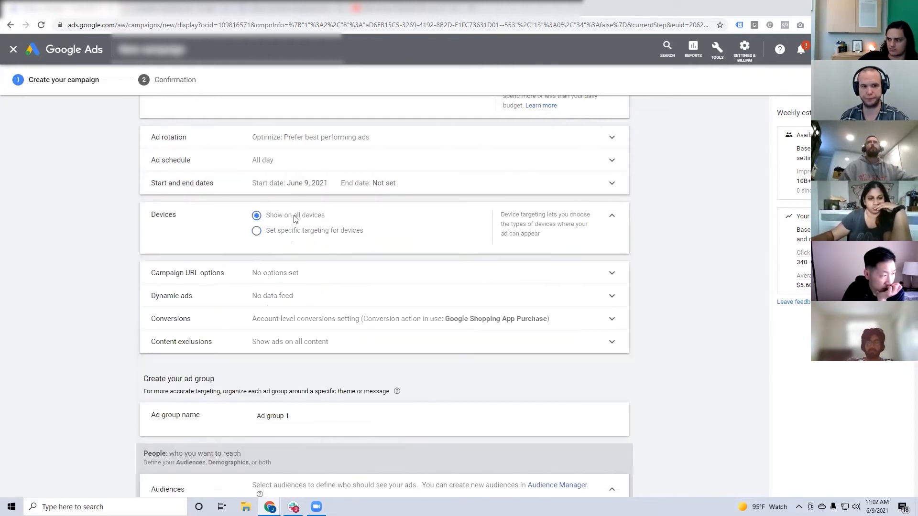
click(613, 217)
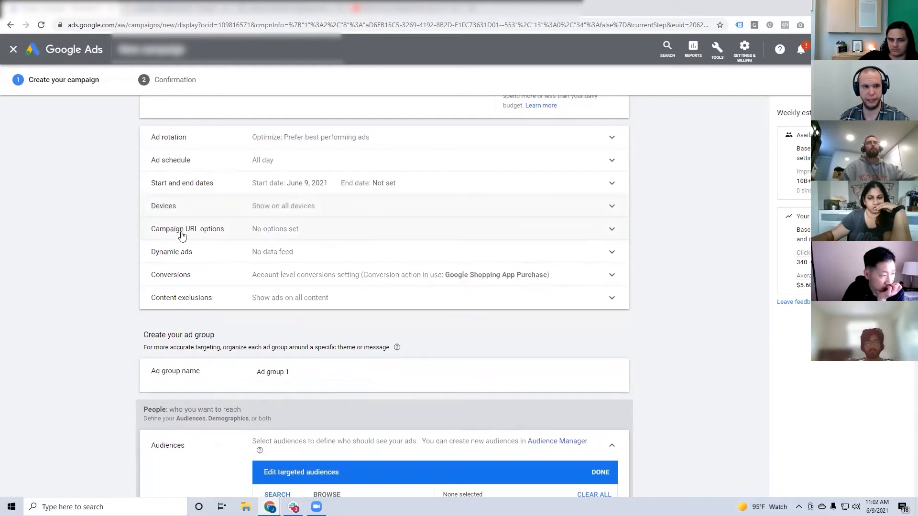
Enable the dynamic ads feed for personalized ads with the Yellowbird Foods data feed, and turn it off again.
click(270, 254)
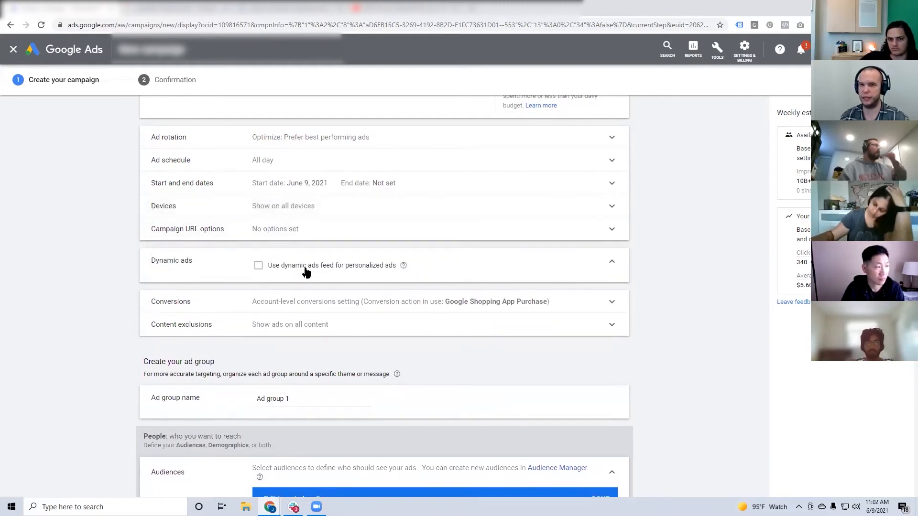
click(308, 270)
click(276, 308)
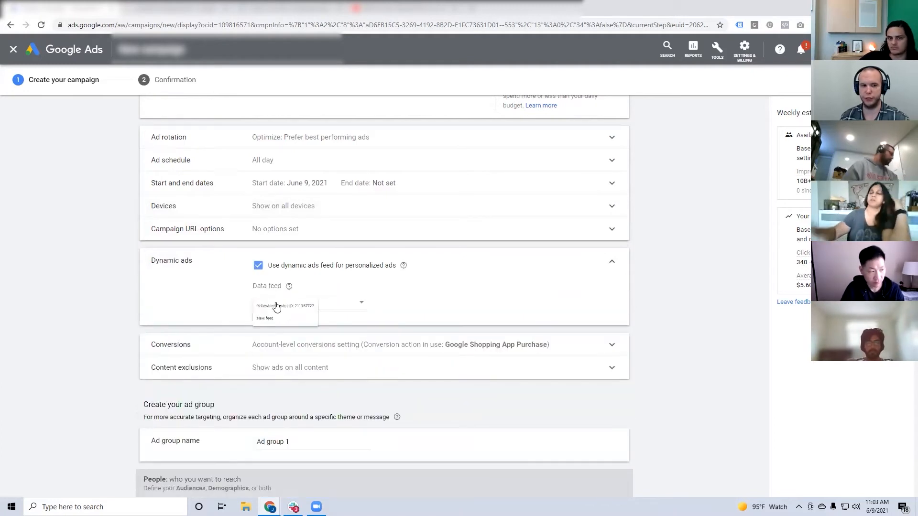
click(289, 314)
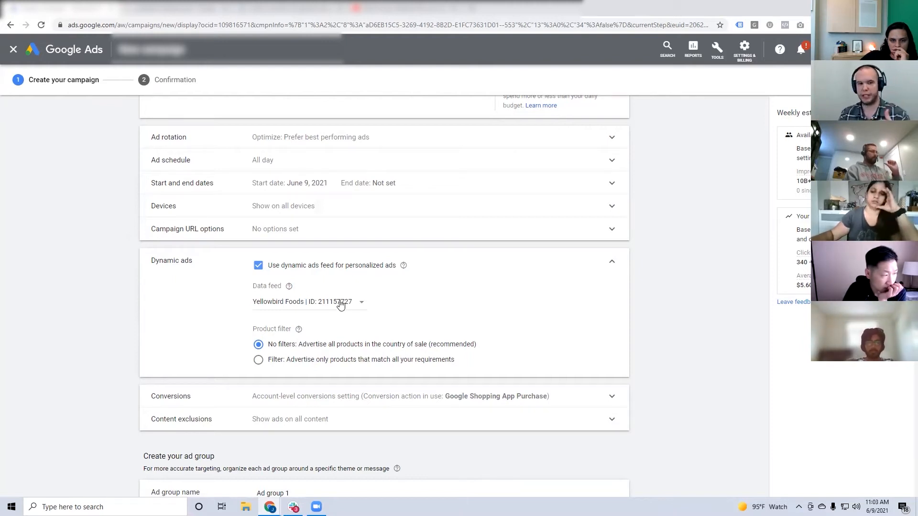
click(280, 270)
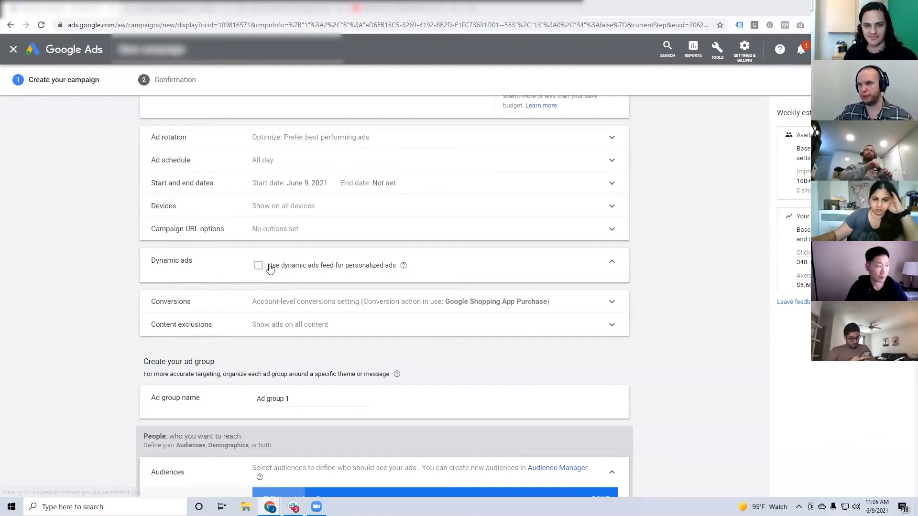
Turn the dynamic ads feed back on with Yellowbird Foods, compare the product filter choices, and disable the feed again.
click(276, 271)
click(287, 306)
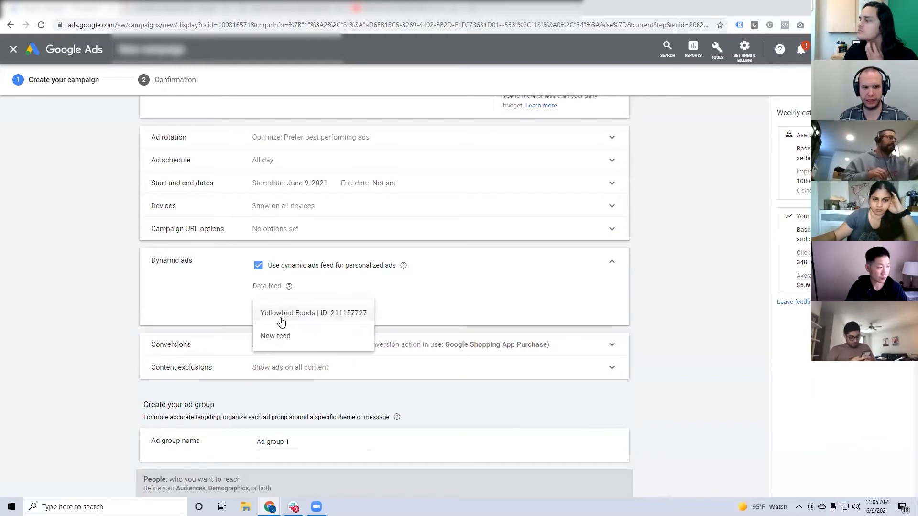
click(282, 312)
click(281, 361)
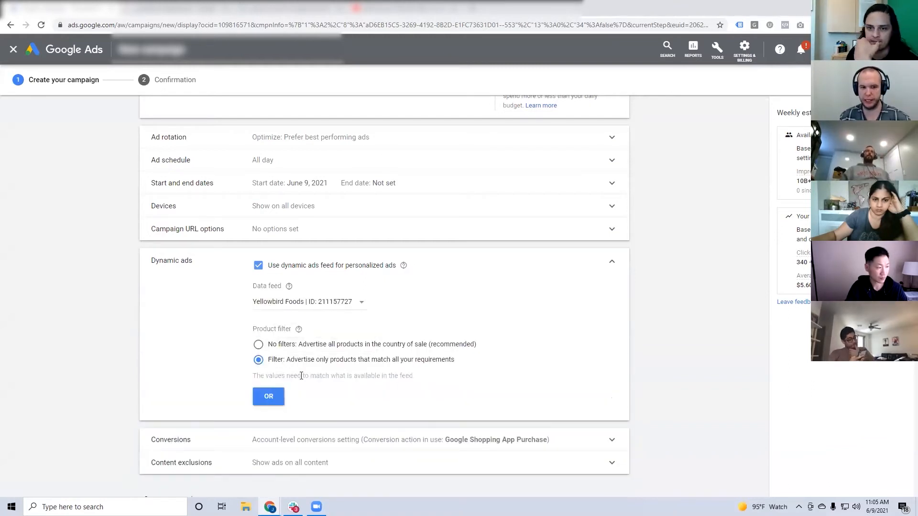
drag(301, 376, 421, 381)
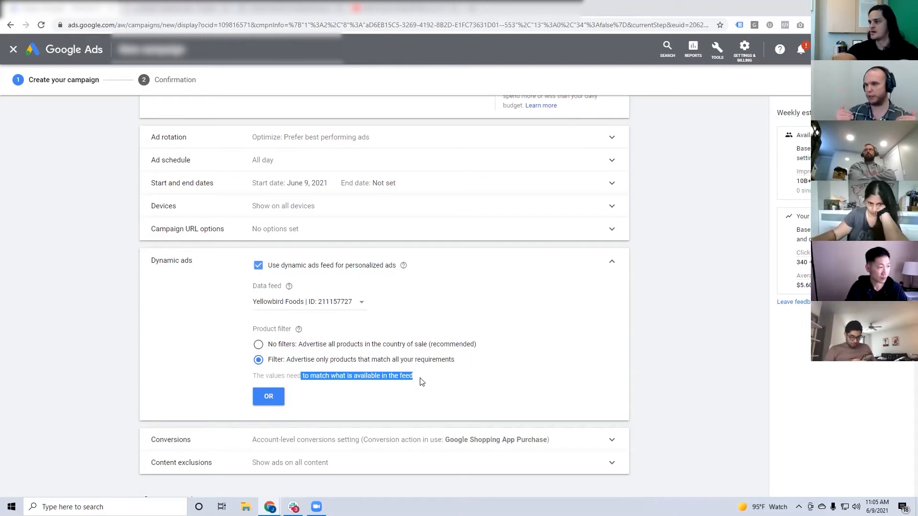
click(280, 345)
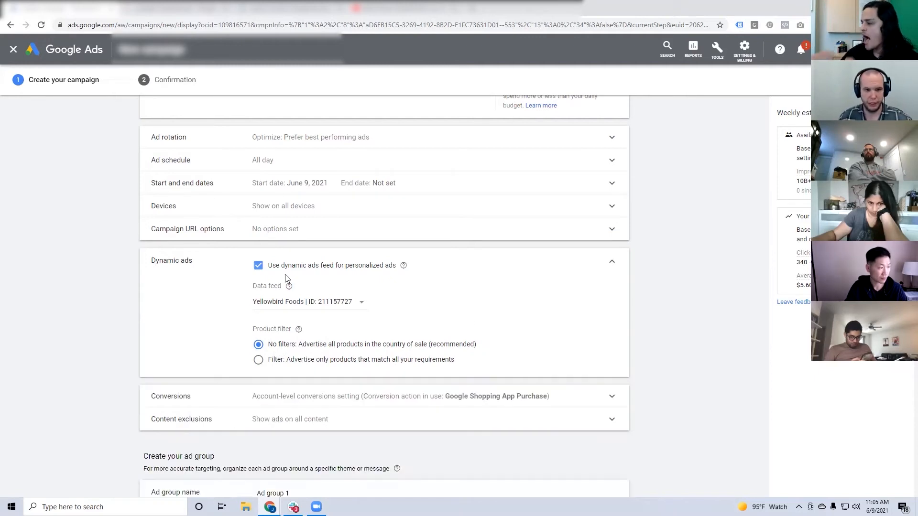
click(292, 266)
Examine which conversion action the campaign's conversion settings use, and collapse the section.
scroll(335, 239, down, 2)
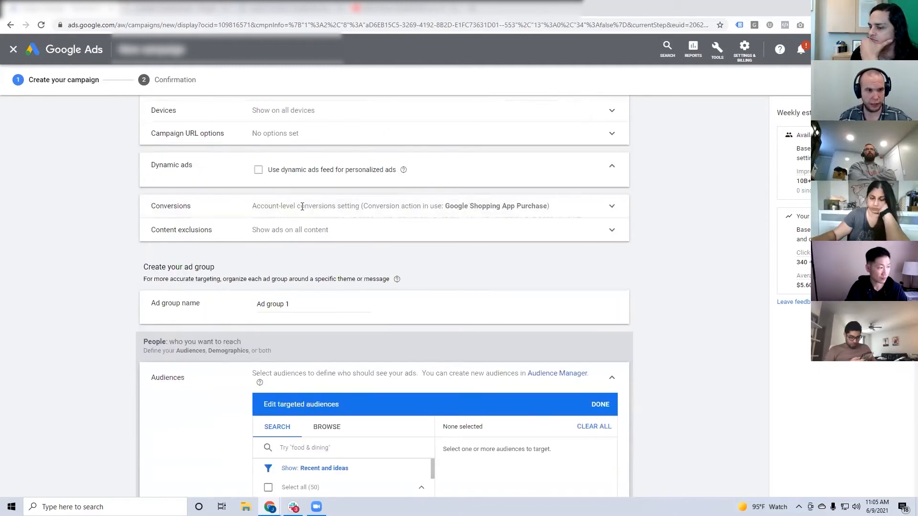
click(303, 206)
drag(357, 244, 463, 249)
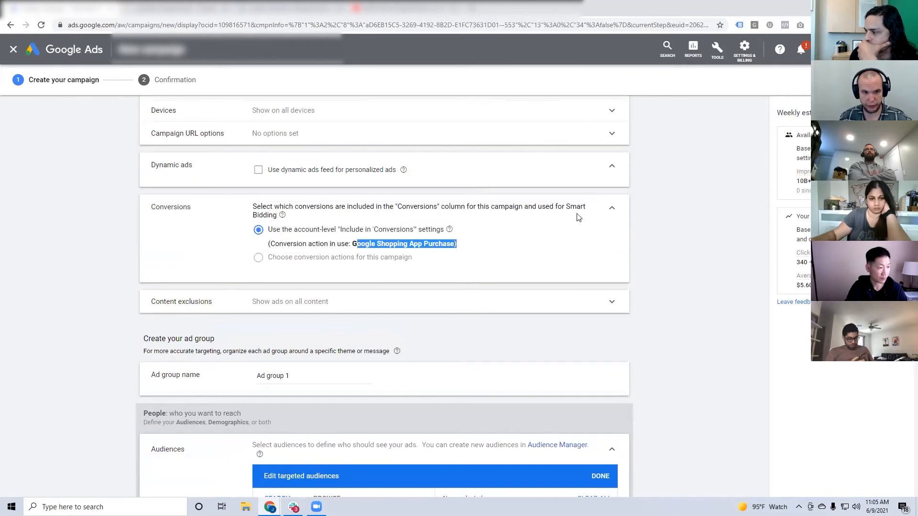
click(599, 216)
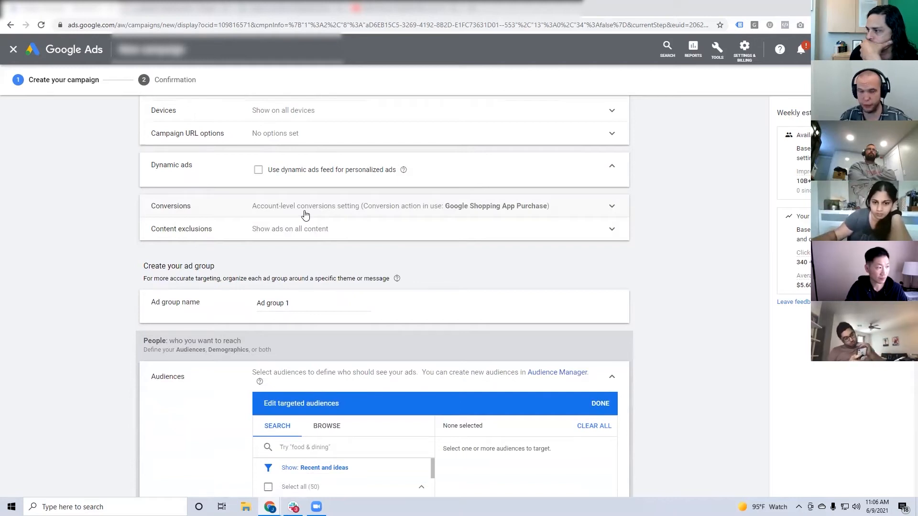
Review the content exclusion options for digital content labels, sensitive content and content types, and collapse the section.
click(270, 231)
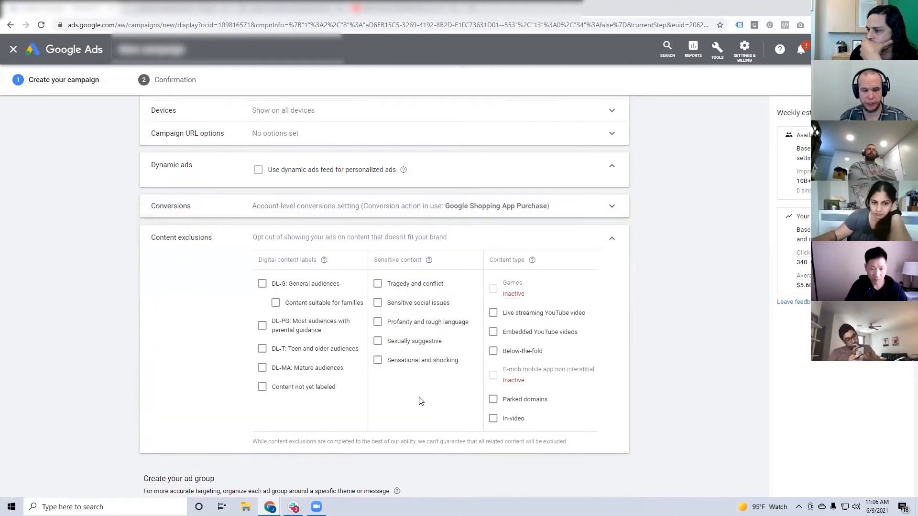
click(611, 238)
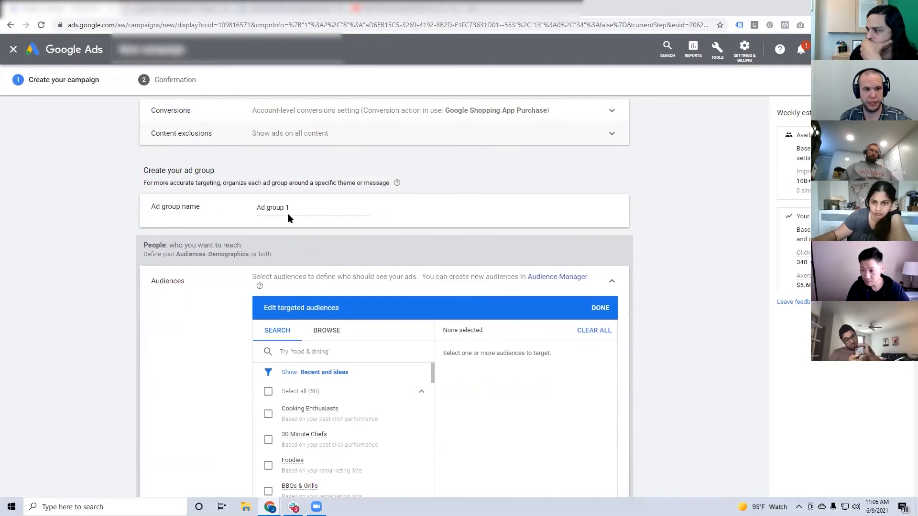
triple_click(288, 214)
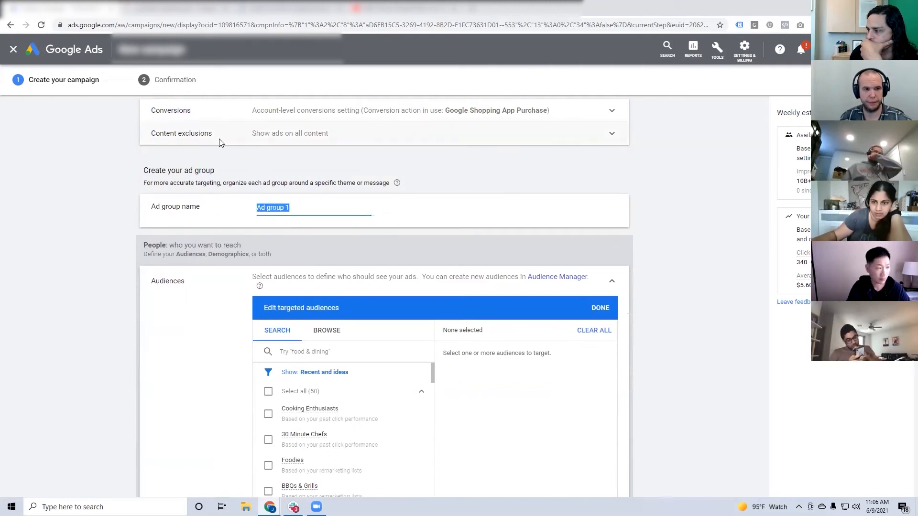
click(353, 140)
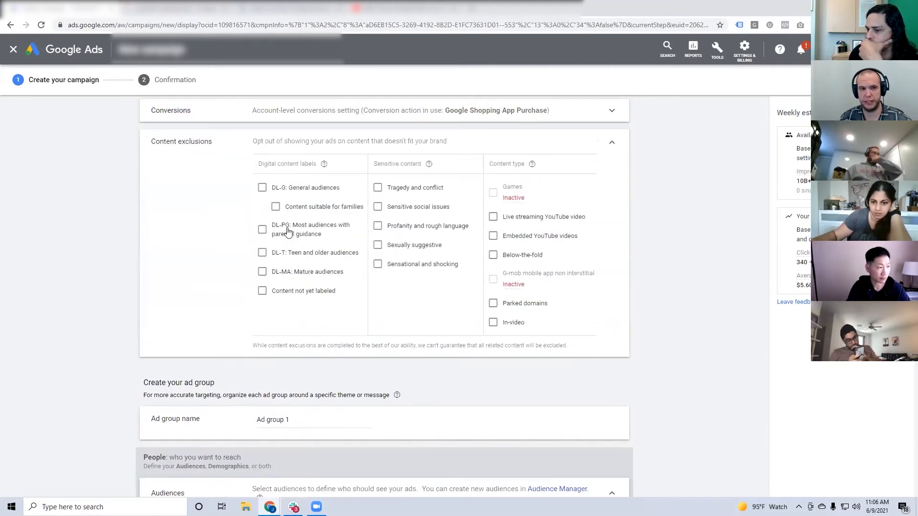
click(613, 145)
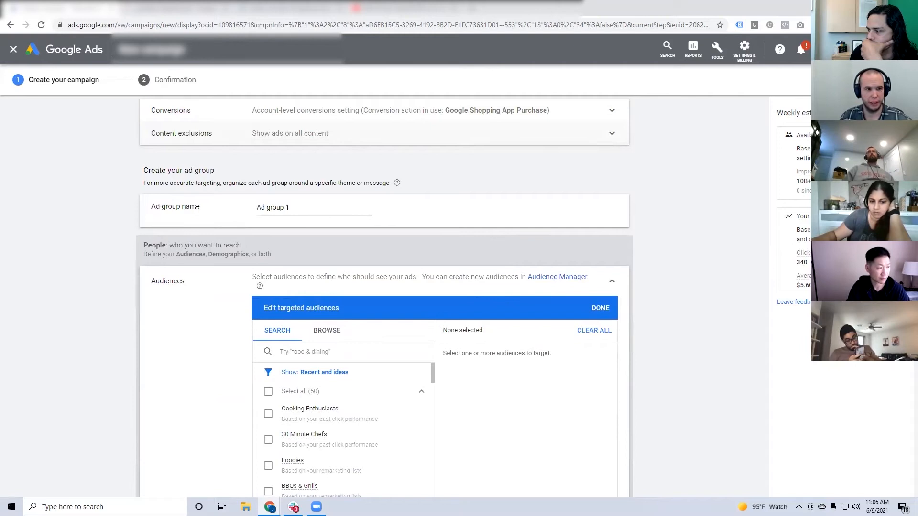
Rename the ad group as DSK Ad Group.
triple_click(309, 207)
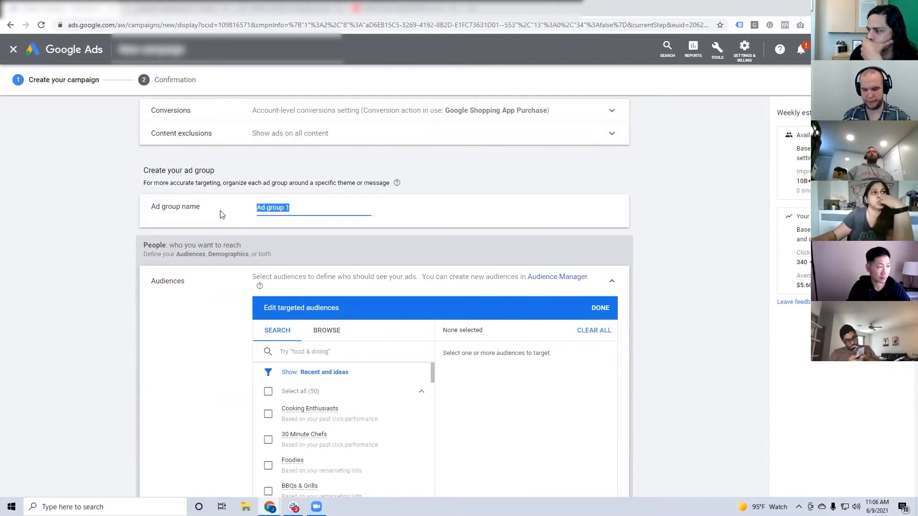
text(DSK)
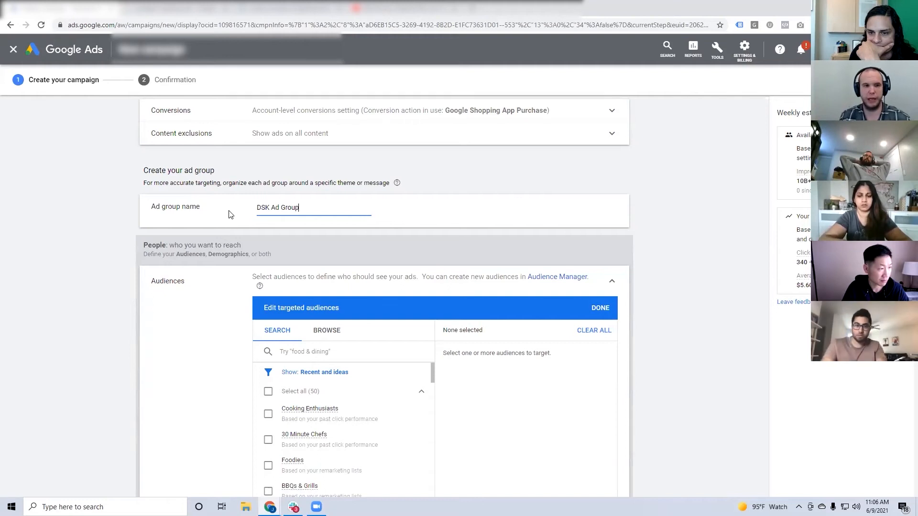
drag(306, 207, 253, 207)
drag(323, 206, 268, 208)
click(354, 198)
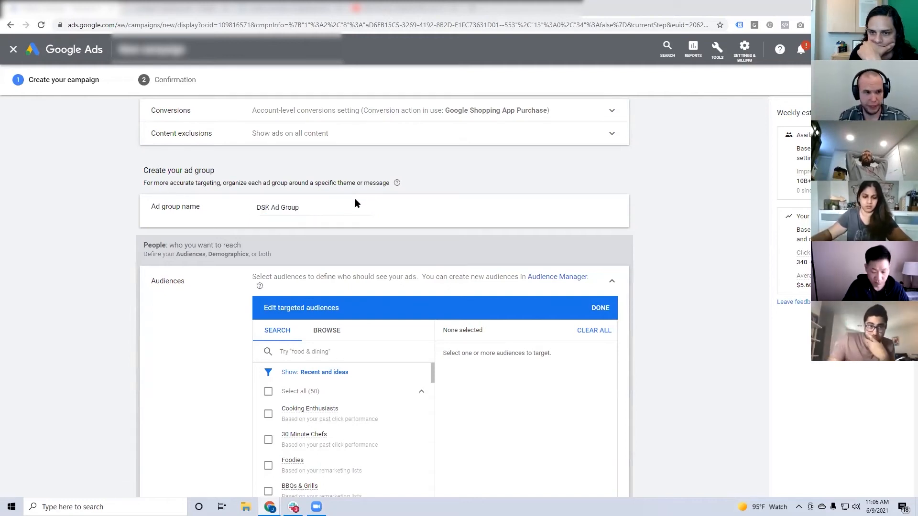
Browse the custom audiences and select Hot Sauce as a targeted audience for the ad group.
scroll(338, 191, down, 2)
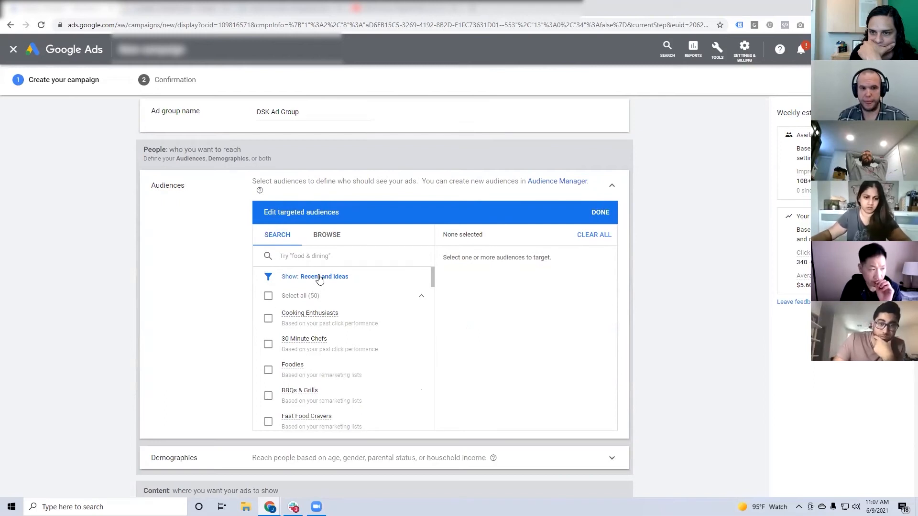
click(328, 236)
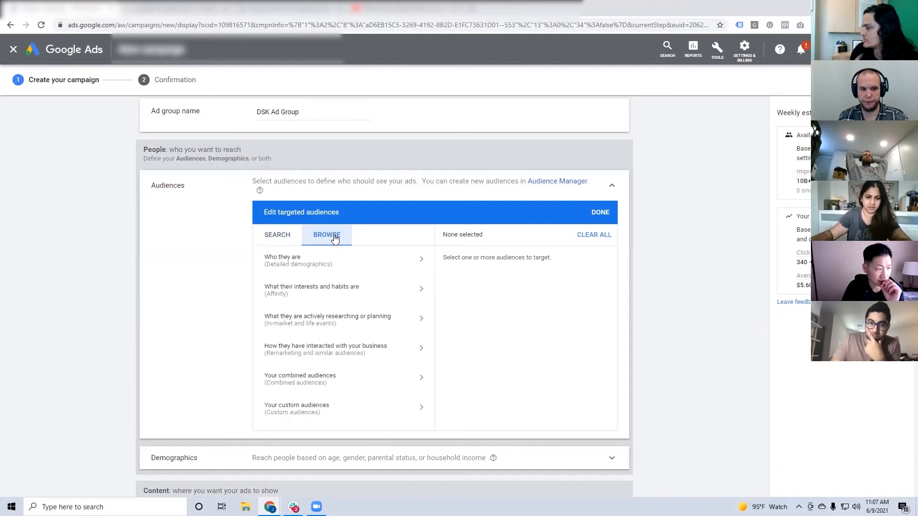
click(295, 410)
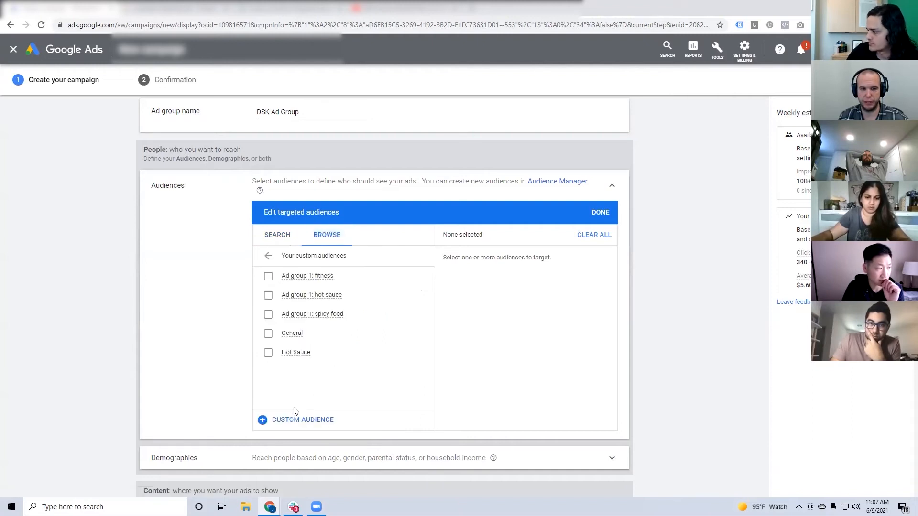
click(268, 352)
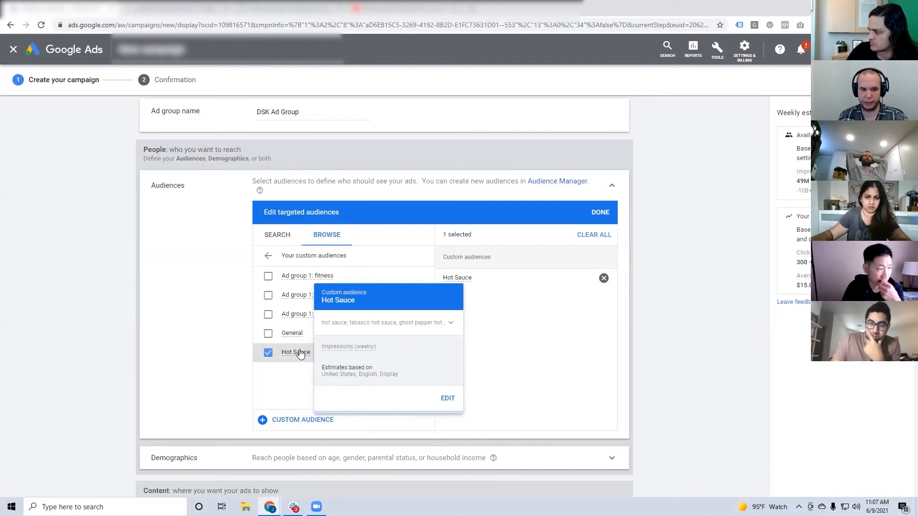
scroll(378, 334, down, 2)
scroll(377, 334, up, 2)
click(599, 211)
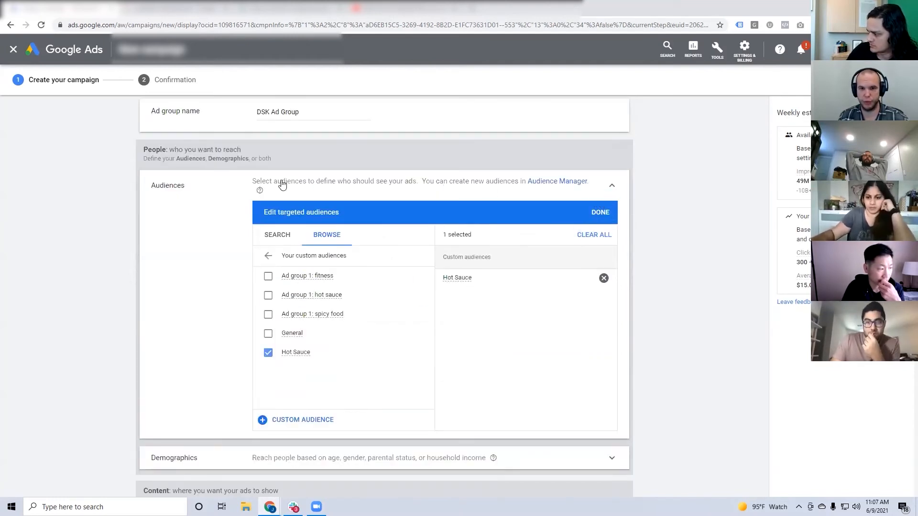
Remove Hot Sauce from the targeted audiences, close the audience settings, and check the demographics section.
click(293, 187)
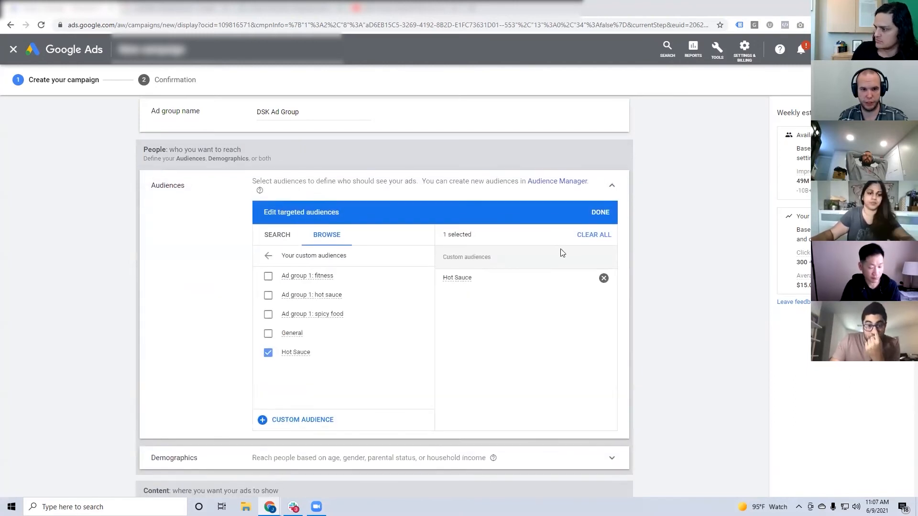
click(603, 279)
click(600, 211)
click(611, 185)
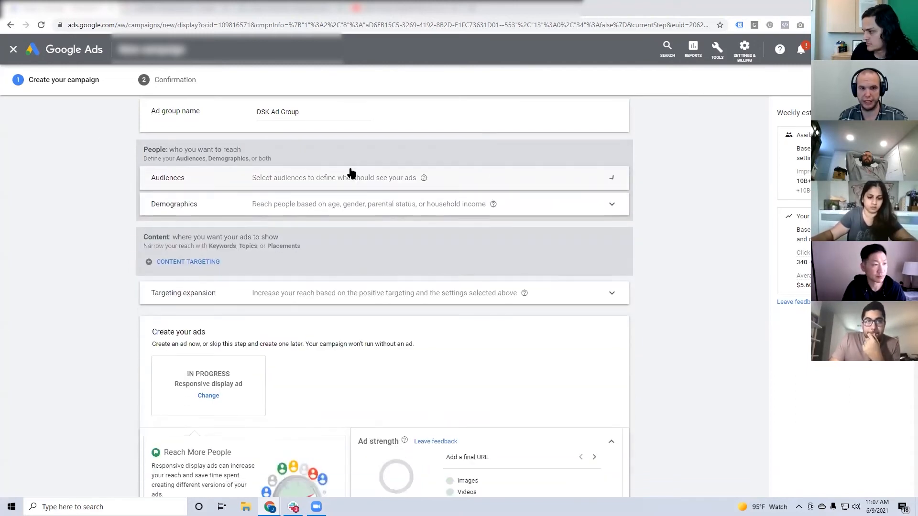
click(330, 201)
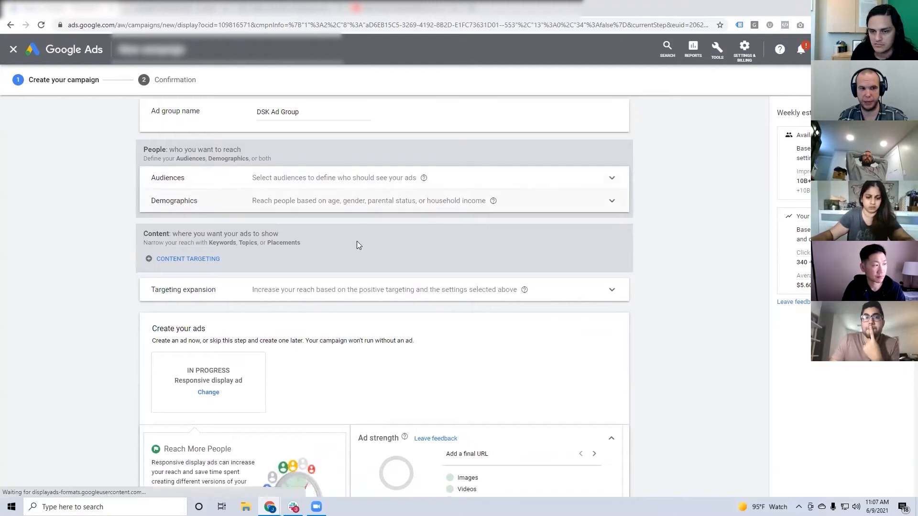
click(608, 212)
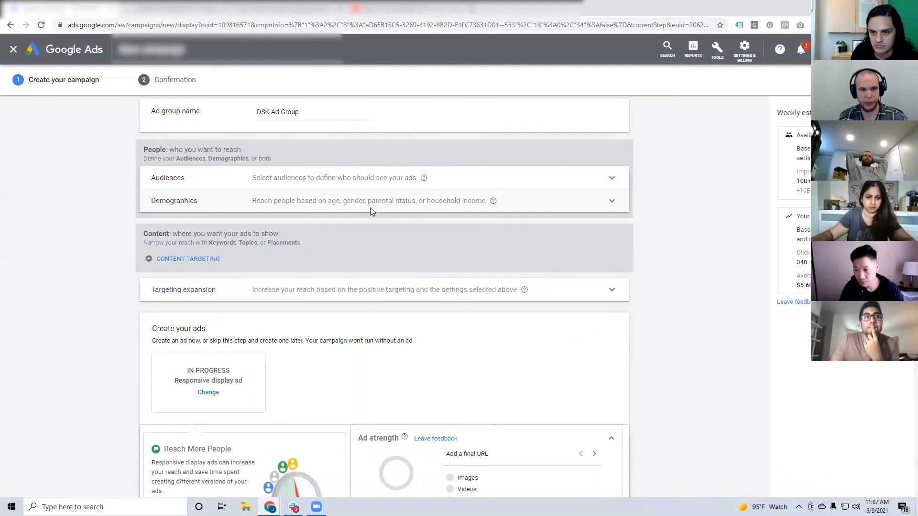
Add keyword content targeting to the ad group with the keyword "hot sauce".
scroll(176, 214, down, 1)
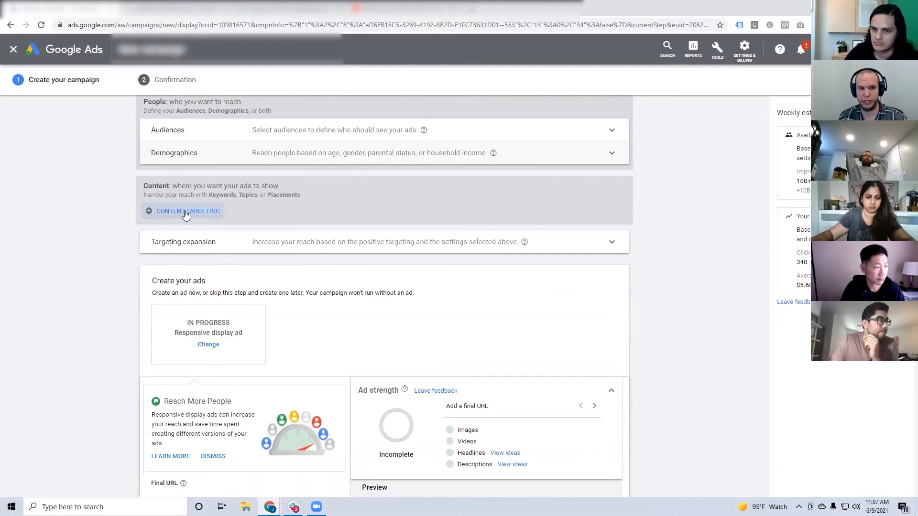
click(186, 213)
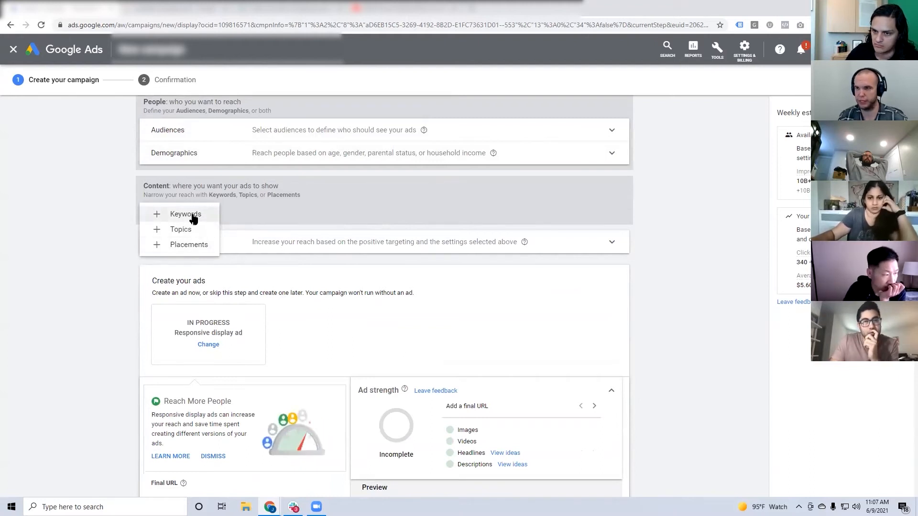
click(192, 215)
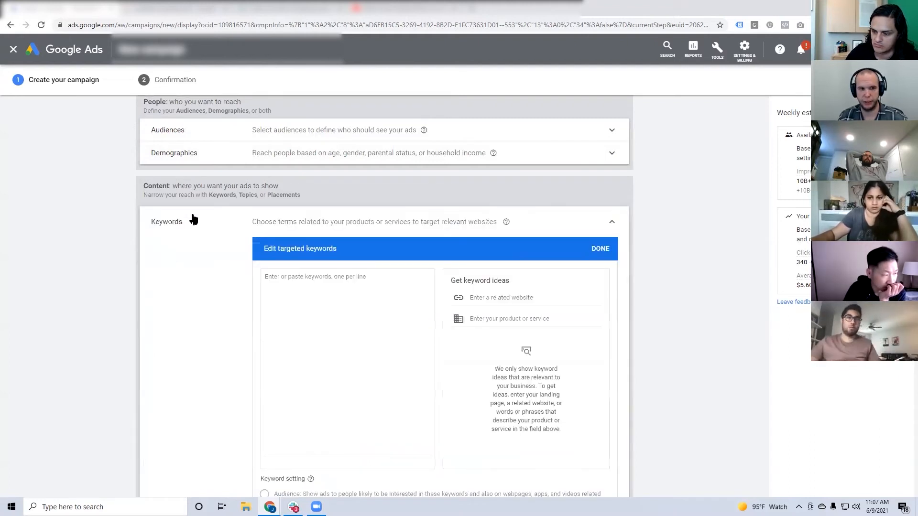
text(h)
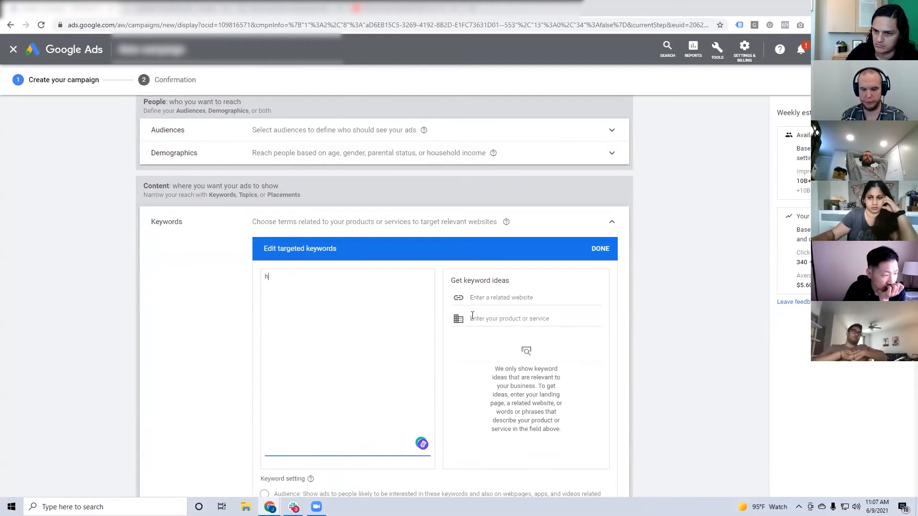
text(ot sauce)
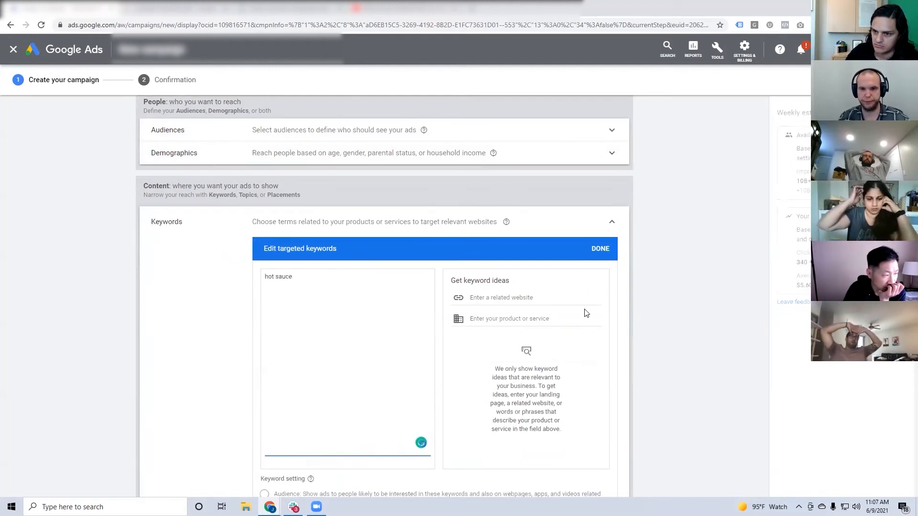
click(600, 248)
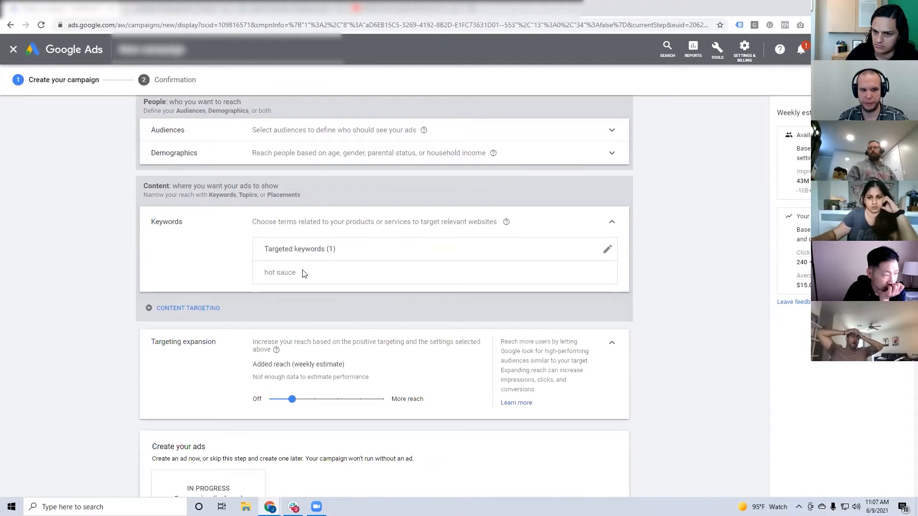
scroll(302, 270, down, 2)
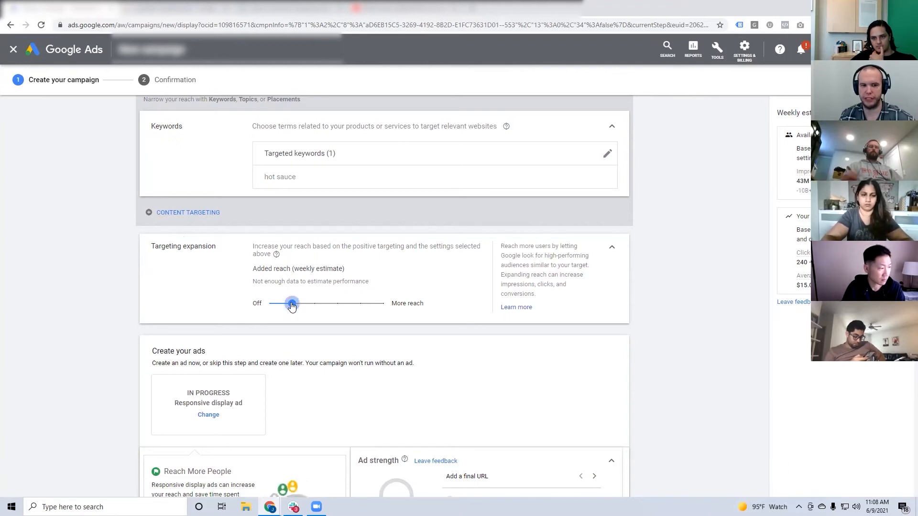
Turn off targeting expansion for the ad group and collapse its section.
scroll(292, 306, up, 5)
scroll(303, 211, down, 3)
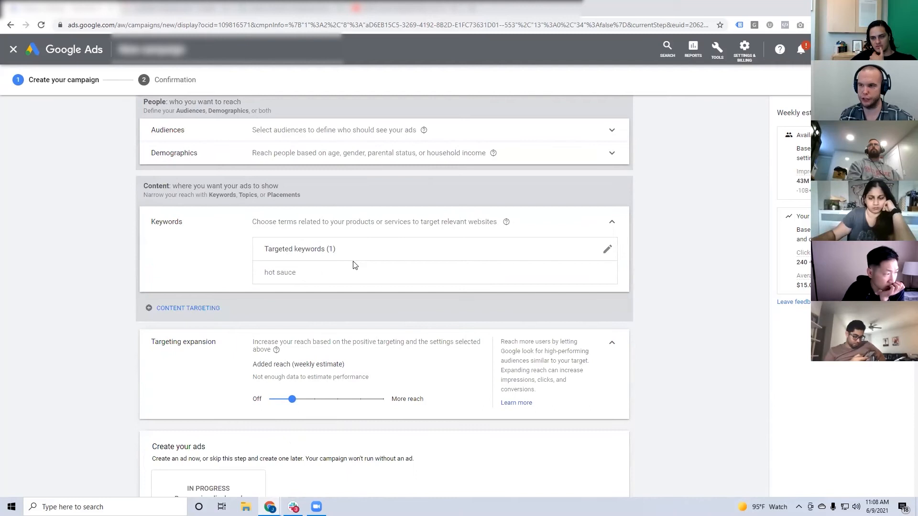
scroll(353, 264, down, 1)
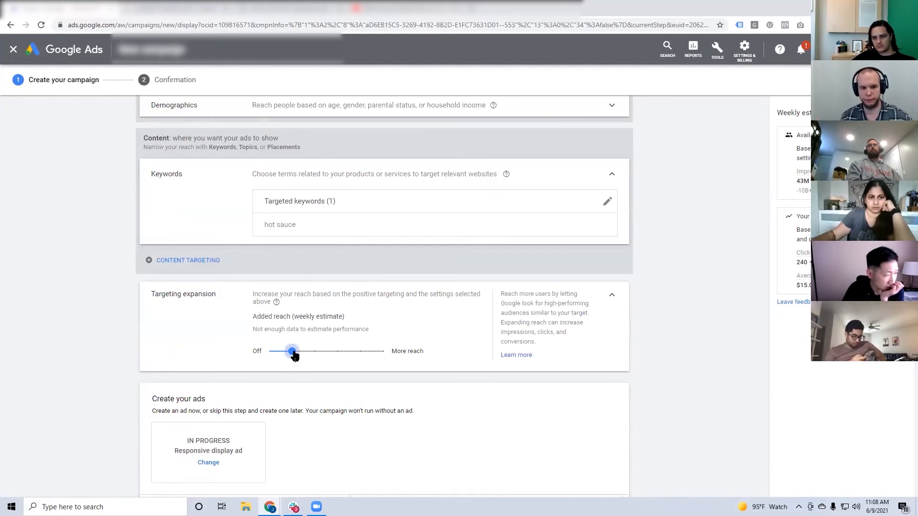
drag(292, 352, 244, 355)
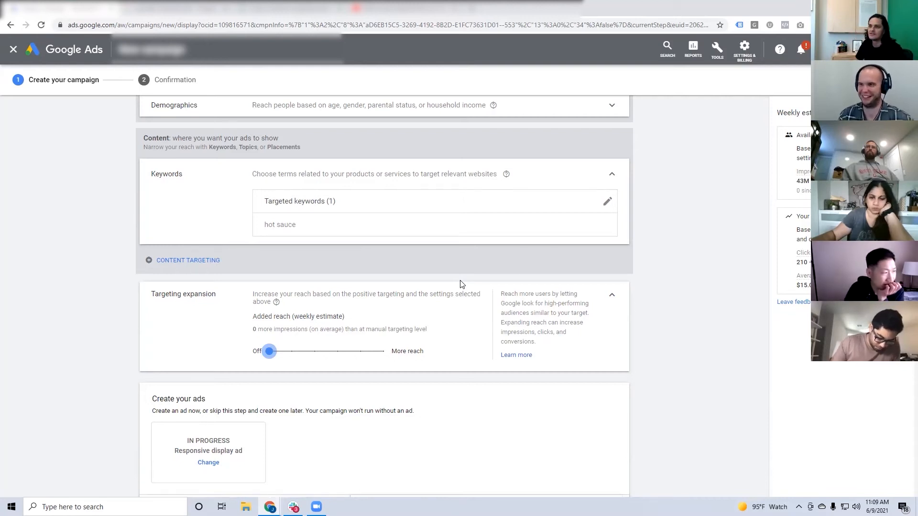
click(612, 299)
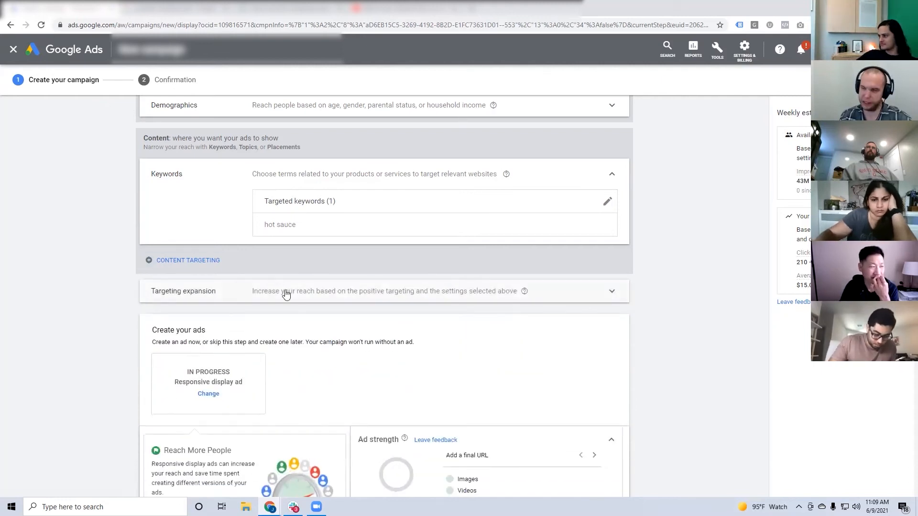
Find the Yellowbird website in a new browser tab for the ad's final URL and open its products page.
scroll(311, 283, down, 5)
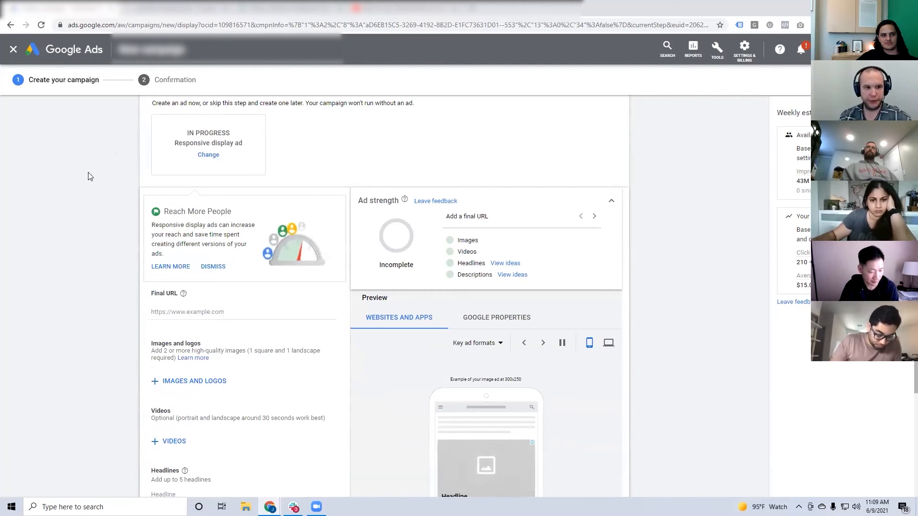
scroll(113, 190, down, 1)
scroll(113, 190, down, 1)
click(184, 217)
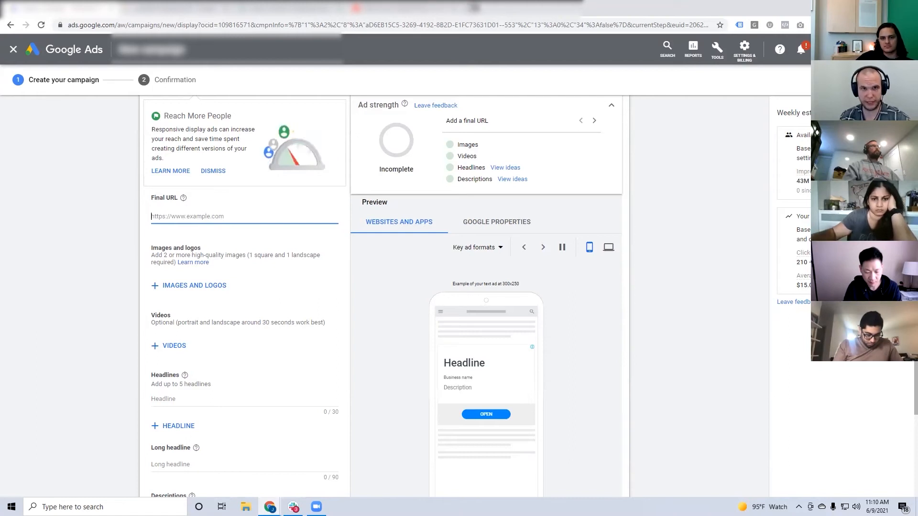
key(ctrl+t)
text(valore)
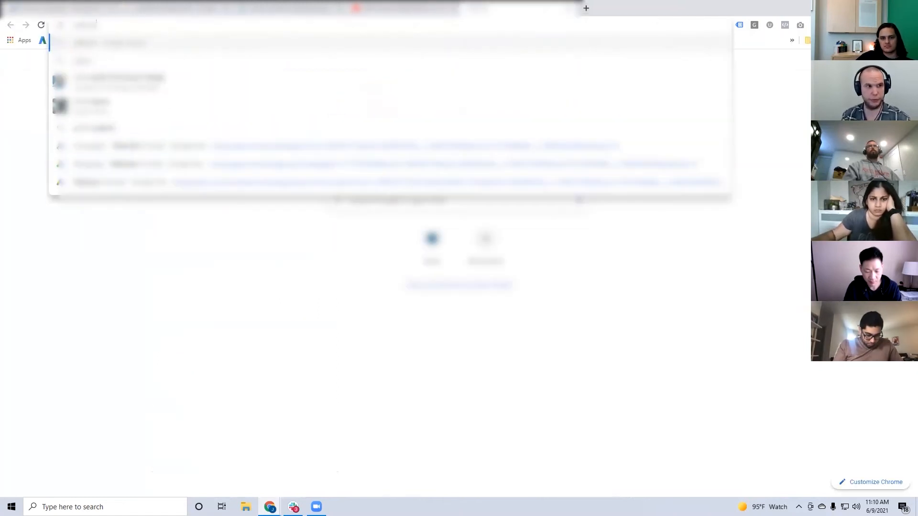
key(Return)
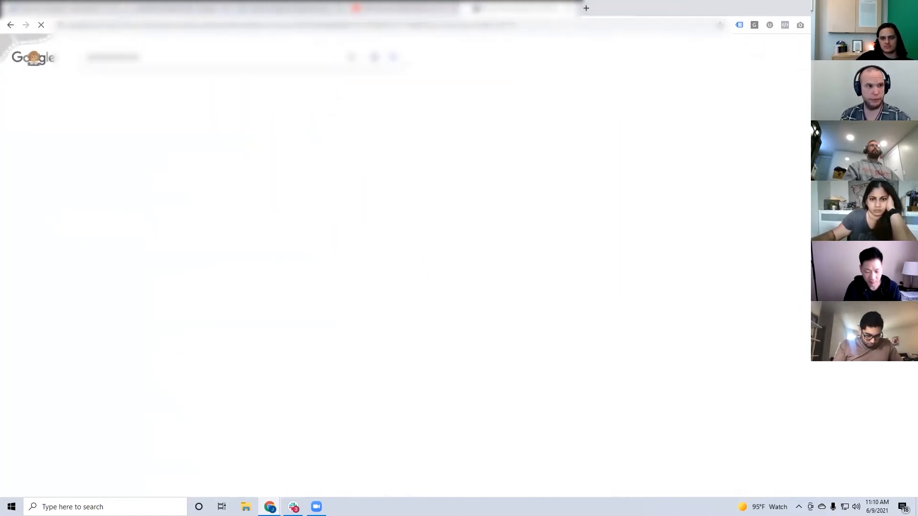
scroll(185, 303, down, 2)
click(133, 237)
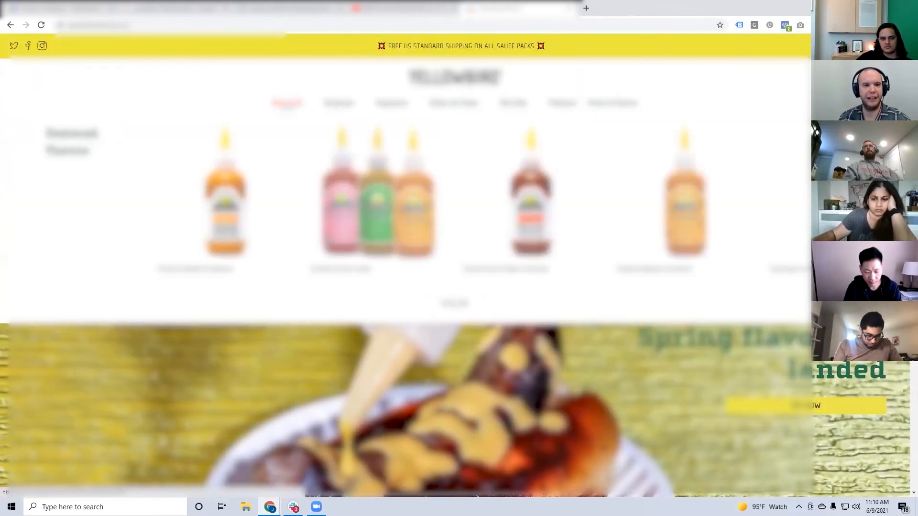
click(286, 103)
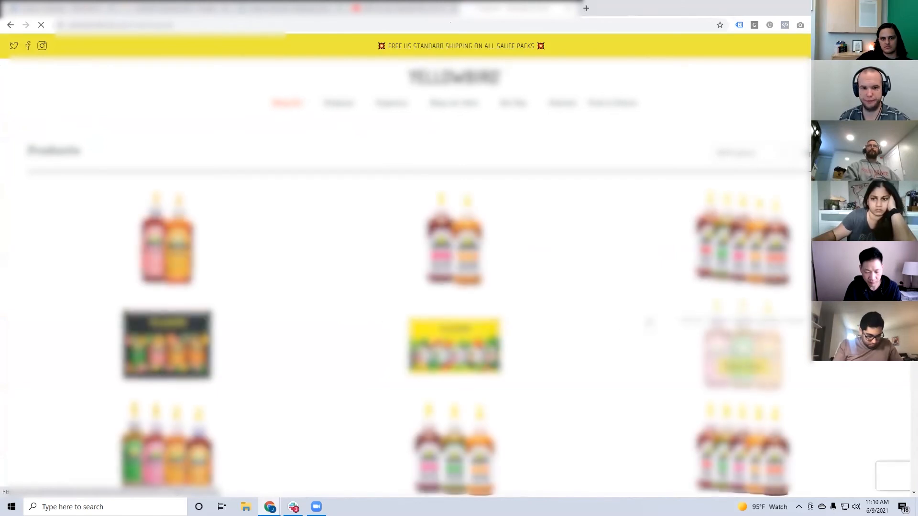
Detach the Yellowbird products page into a separate window, narrow it to mobile width, and look through the products.
click(284, 24)
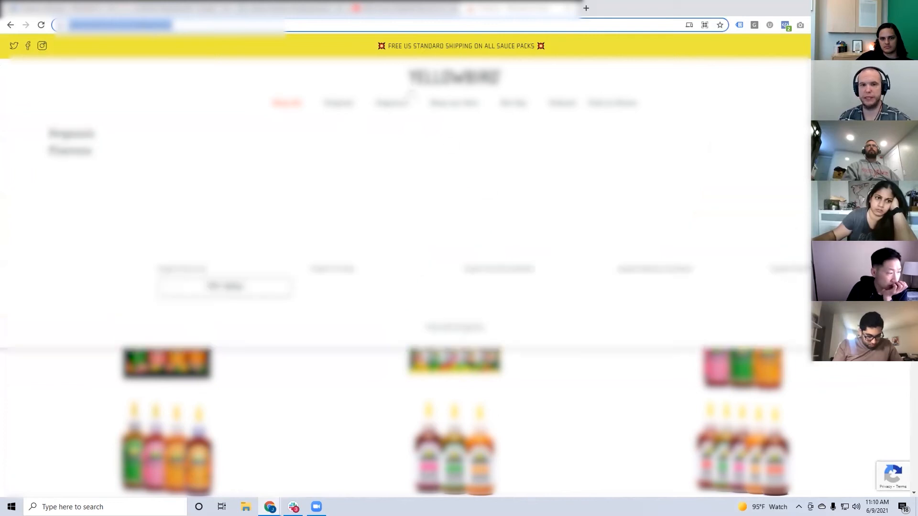
mouse_move(454, 103)
drag(484, 8, 496, 40)
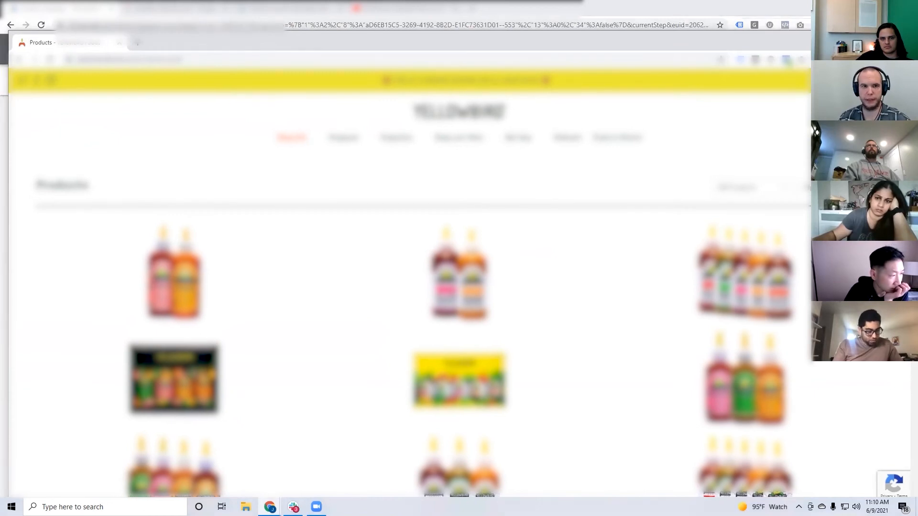
drag(911, 215, 247, 215)
drag(155, 41, 477, 28)
scroll(458, 228, down, 10)
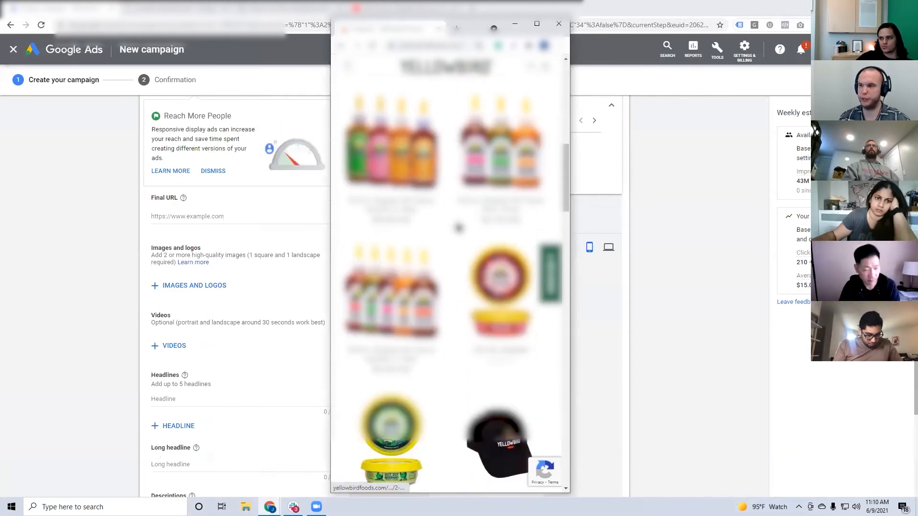
scroll(458, 228, down, 10)
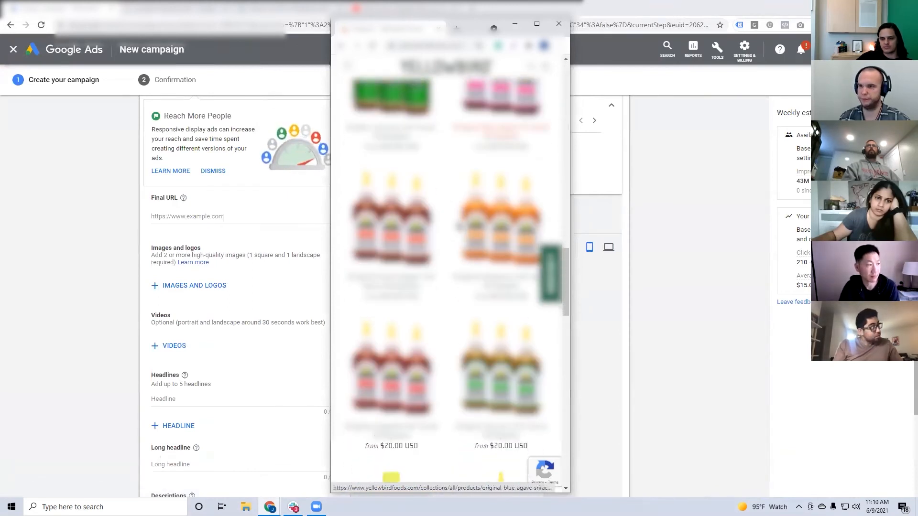
scroll(459, 226, down, 5)
Open the Yellowbird home page, check the product page linked from its banner, and return to the home page.
click(427, 68)
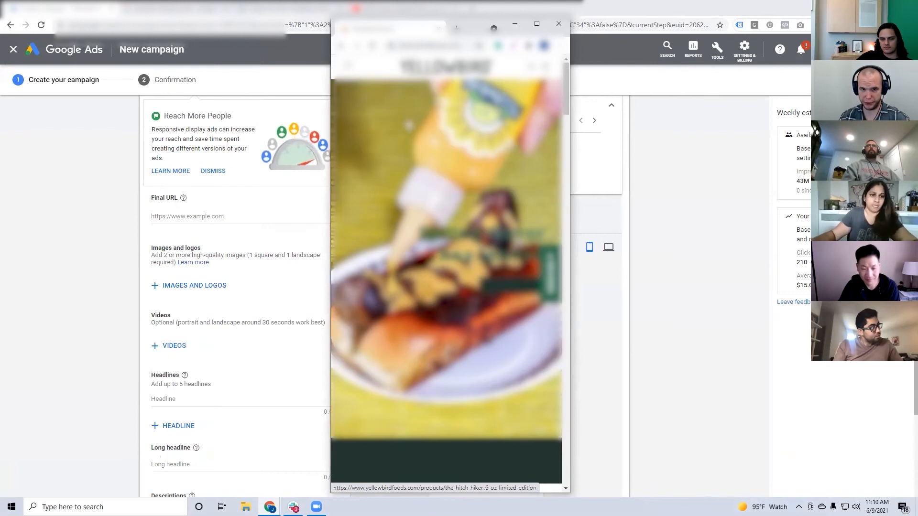
scroll(497, 235, down, 1)
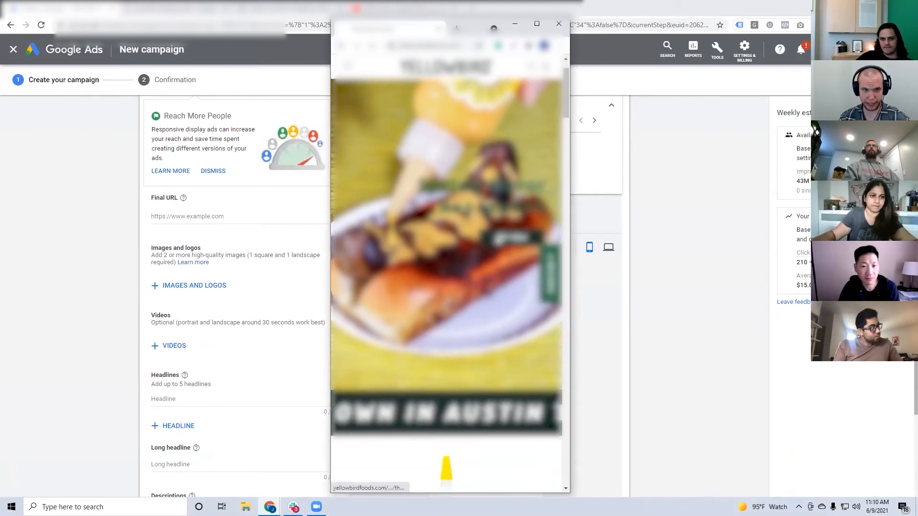
click(498, 237)
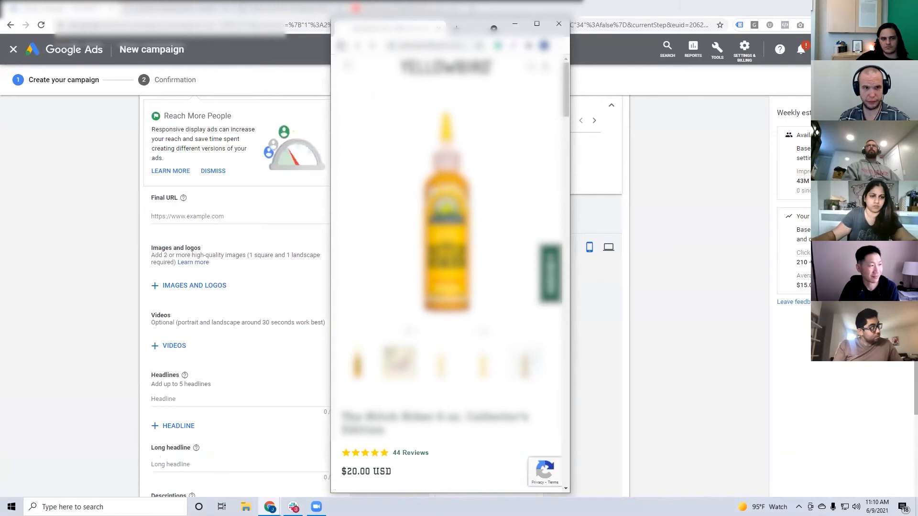
click(341, 45)
scroll(460, 275, down, 9)
scroll(446, 282, up, 7)
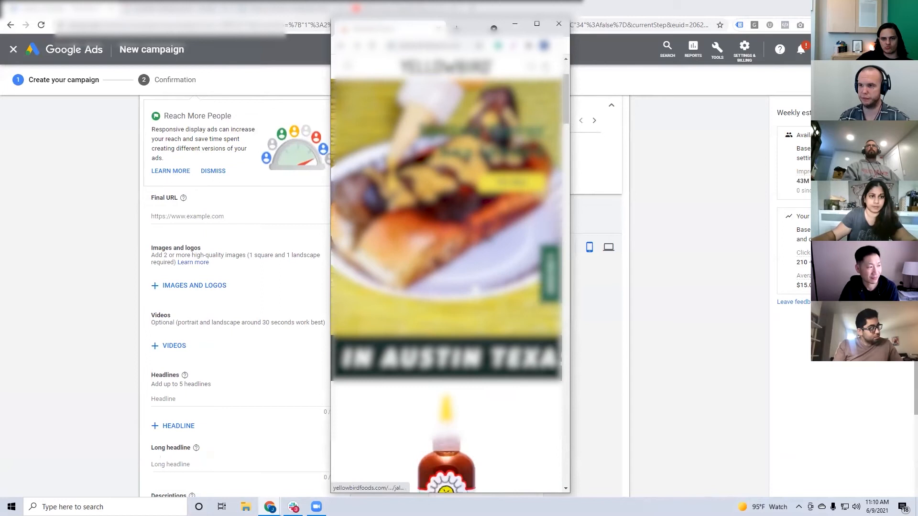
scroll(476, 290, up, 2)
Reopen the full product collection from the site's navigation and look through the product range.
click(347, 66)
click(363, 106)
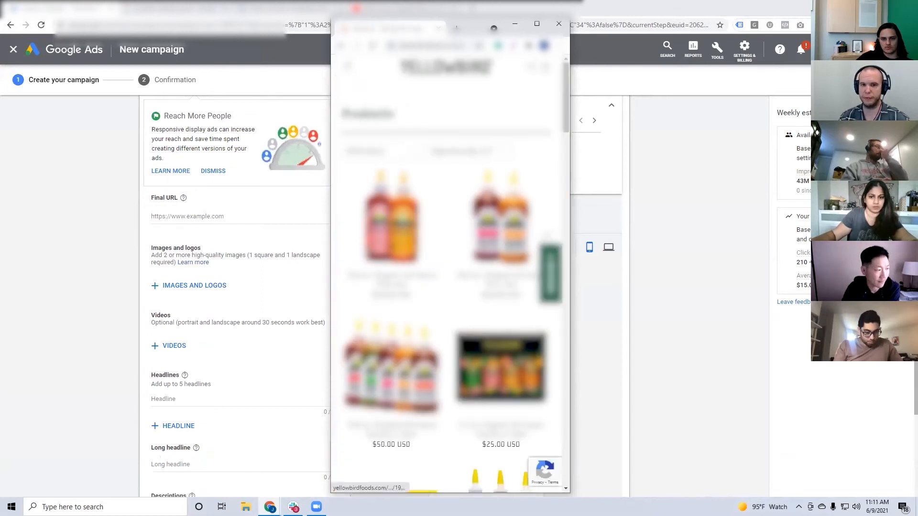
scroll(449, 287, down, 4)
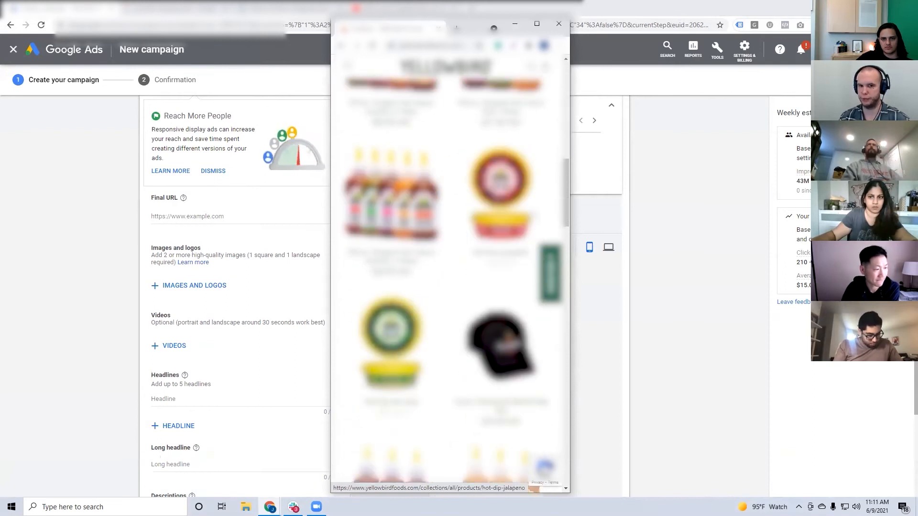
scroll(449, 287, down, 10)
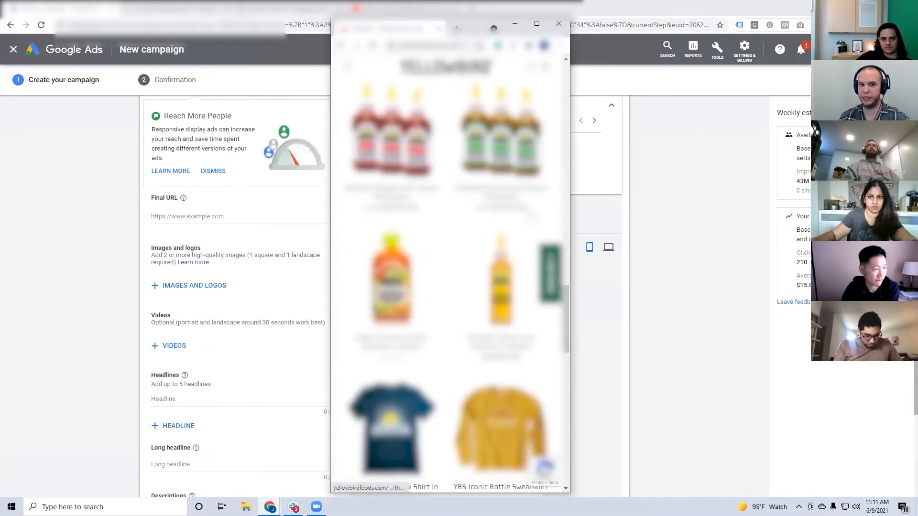
scroll(449, 270, up, 1)
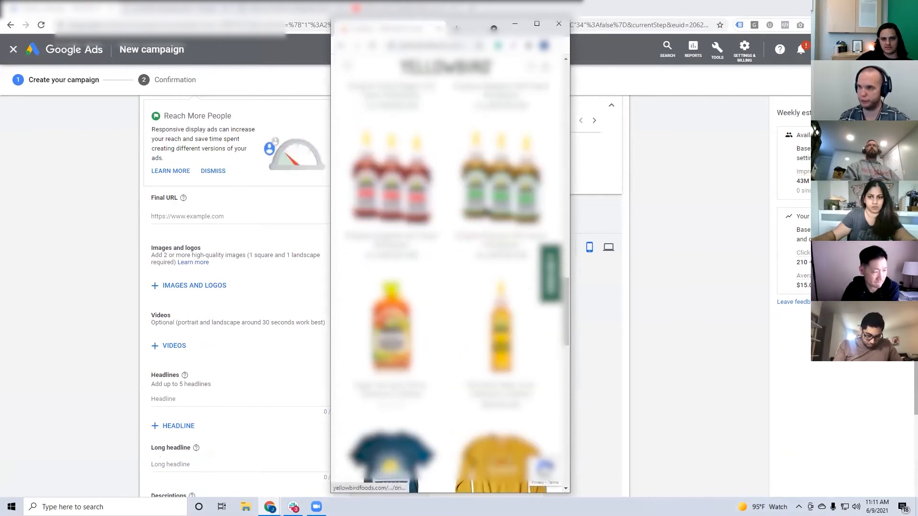
click(432, 46)
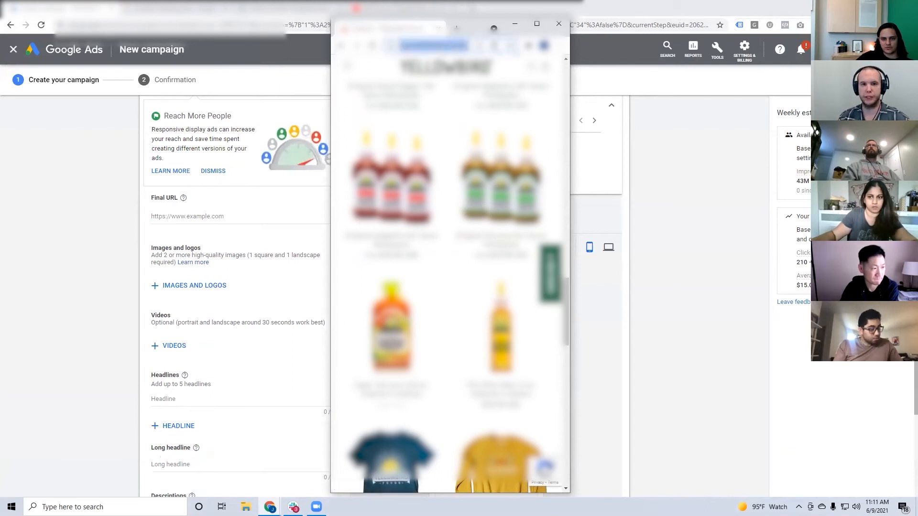
click(559, 23)
click(208, 217)
key(ctrl+v)
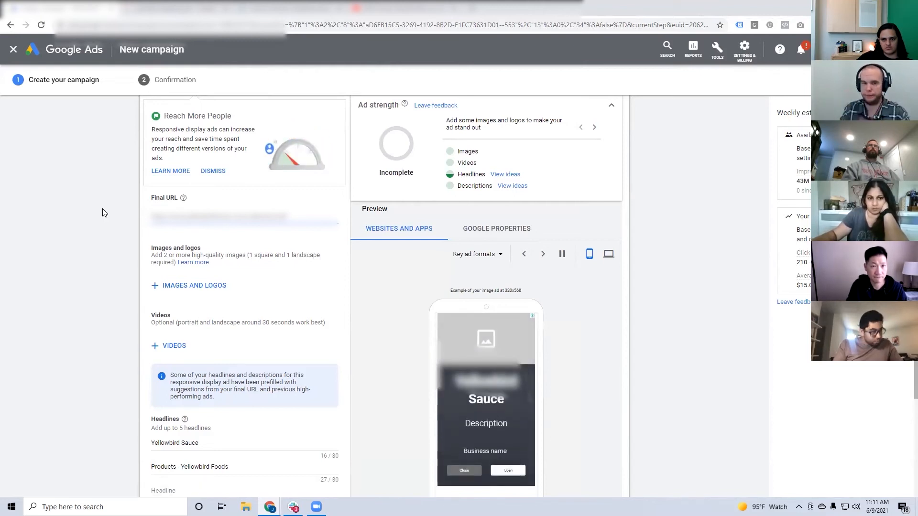
Add the four-bottle and single-bottle product photos from the website scan as ad images, each in two ratios, and save the selection.
scroll(95, 225, down, 1)
click(220, 238)
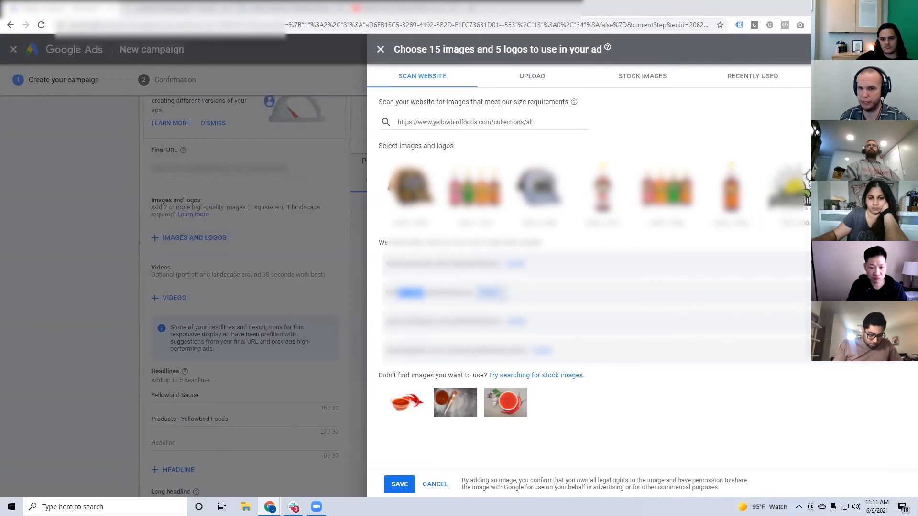
click(516, 263)
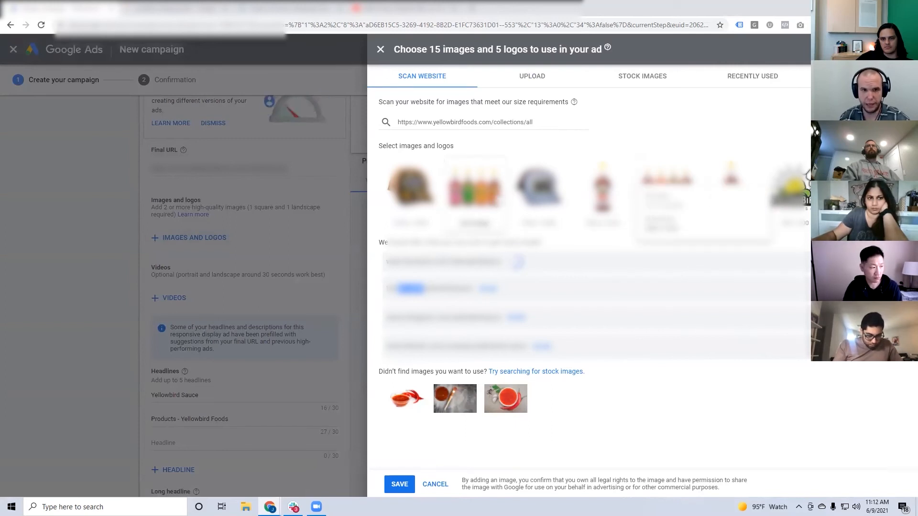
click(474, 184)
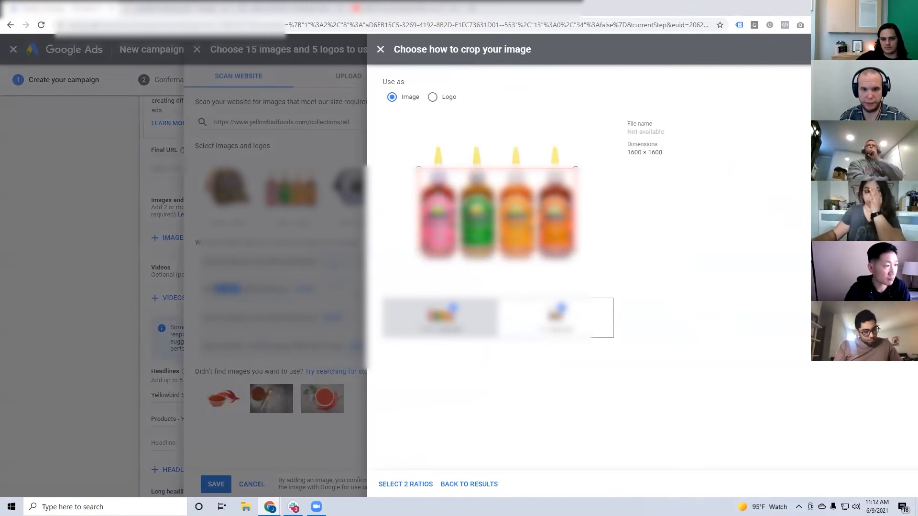
click(432, 97)
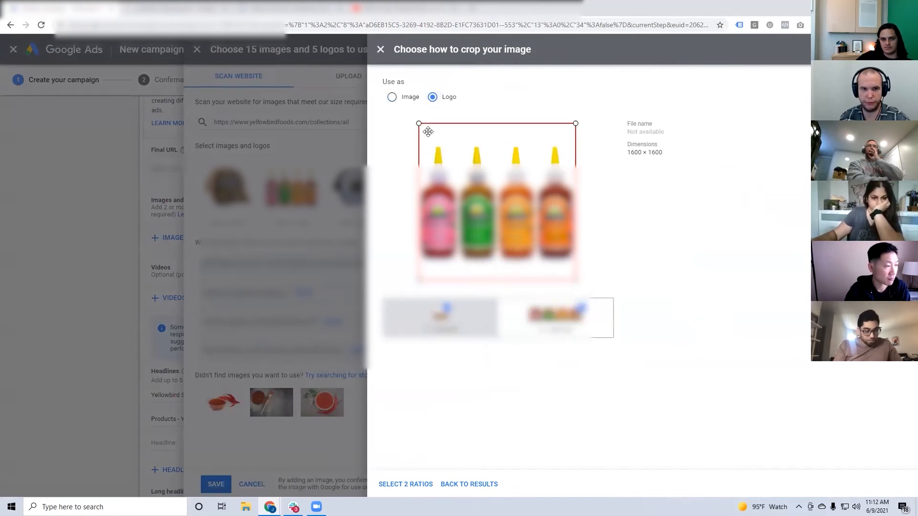
click(392, 97)
click(422, 485)
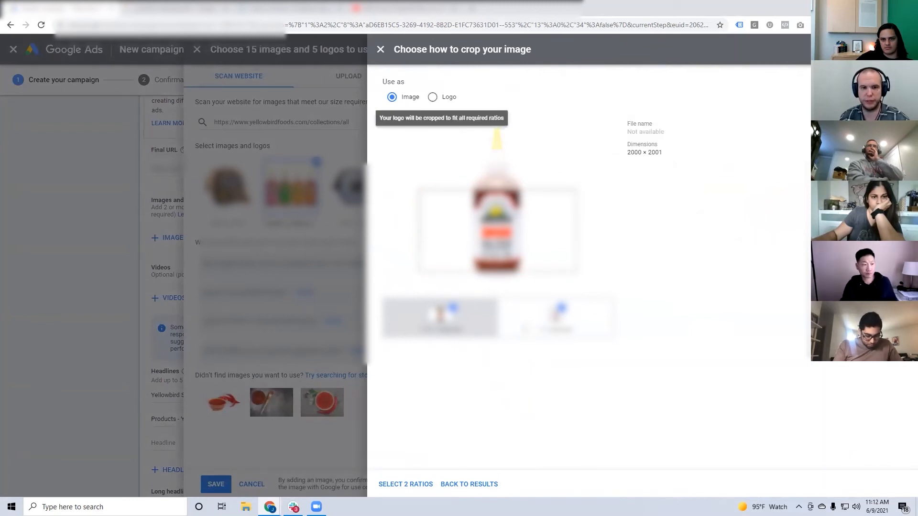
click(418, 485)
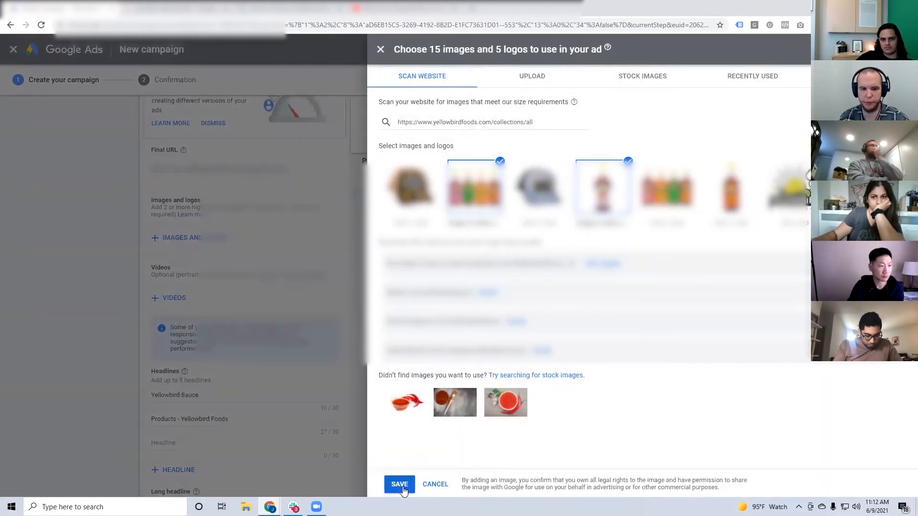
click(400, 484)
Check the YouTube video search for the ad and leave it without adding a video.
click(175, 294)
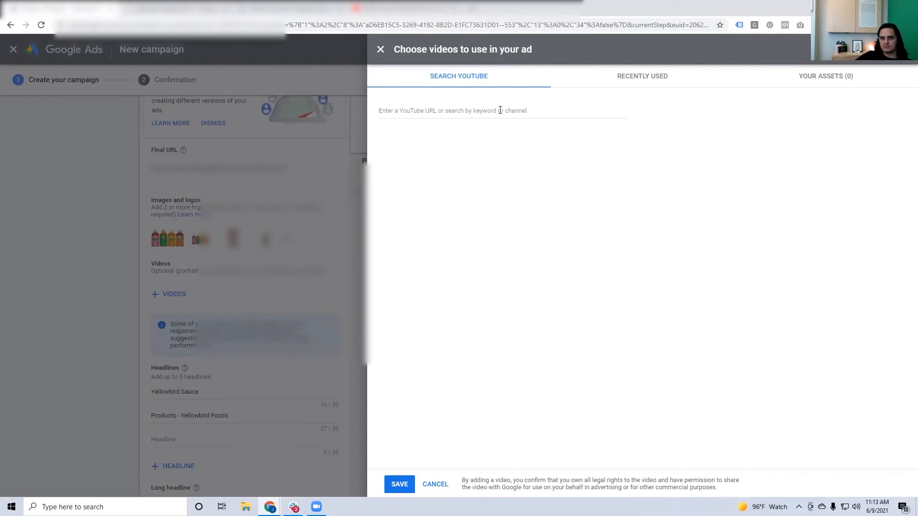
click(378, 51)
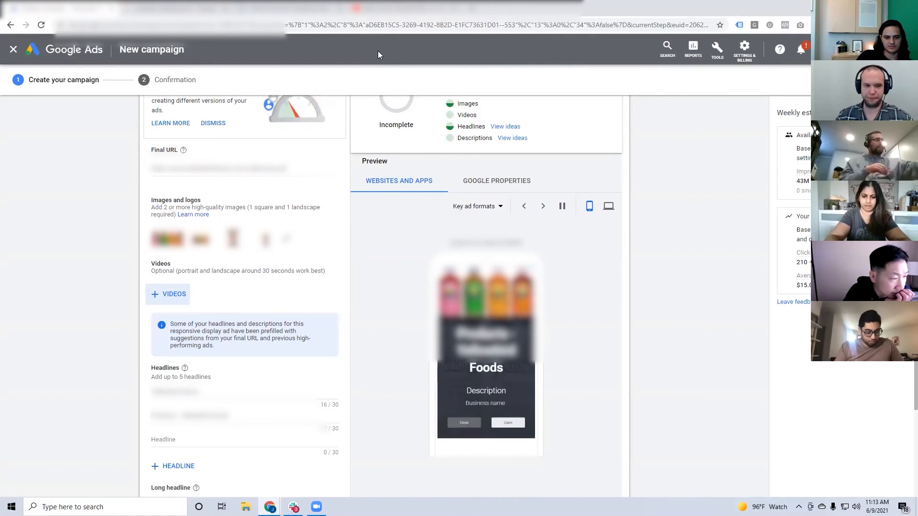
scroll(306, 200, down, 1)
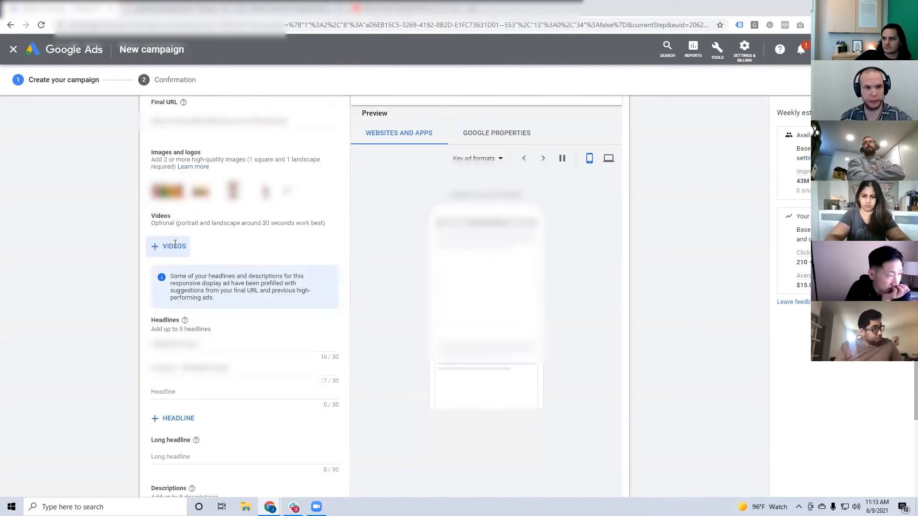
scroll(174, 244, down, 2)
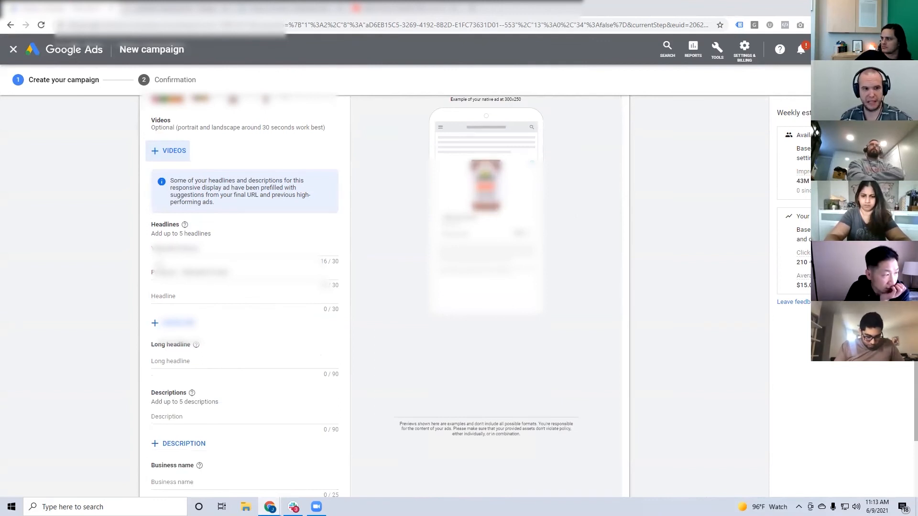
Clear the prefilled text from the ad's second headline.
triple_click(201, 272)
click(229, 272)
drag(230, 272, 120, 276)
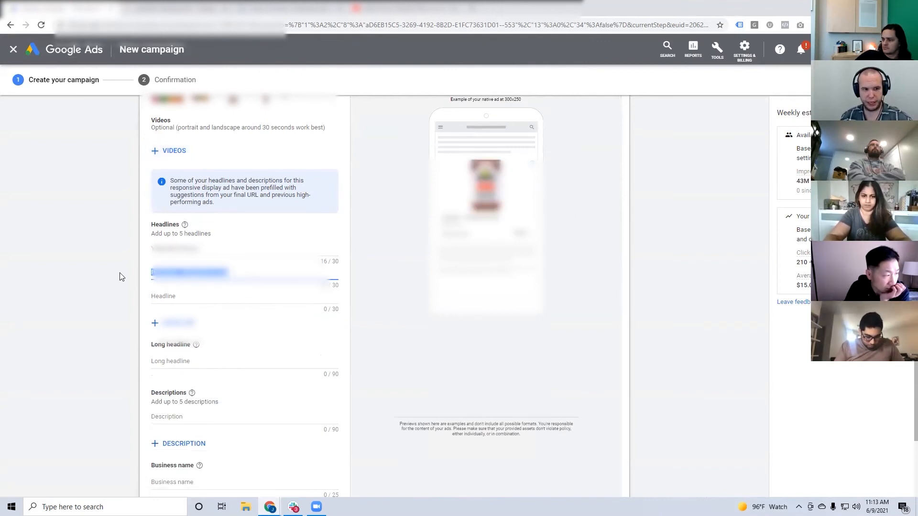
key(BackSpace)
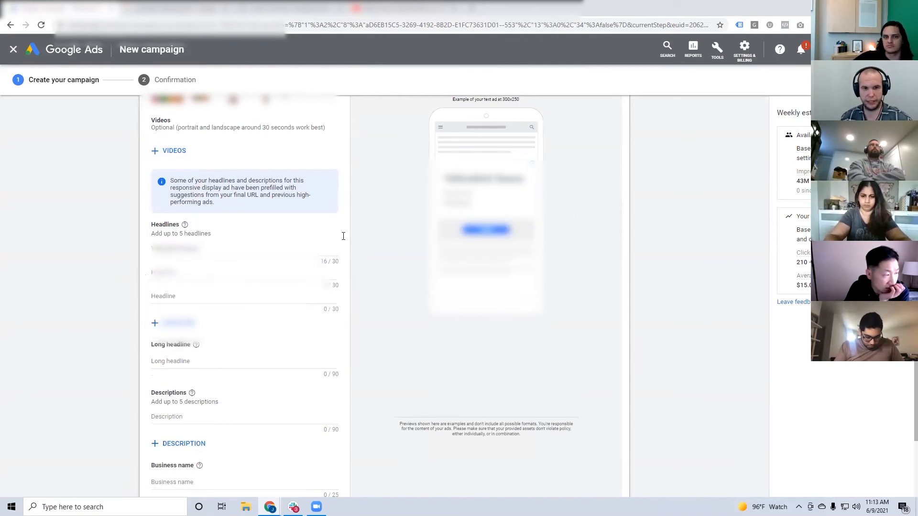
Replace the prefilled first headline with "Best Hot Sauce".
drag(243, 249, 112, 252)
scroll(116, 248, up, 1)
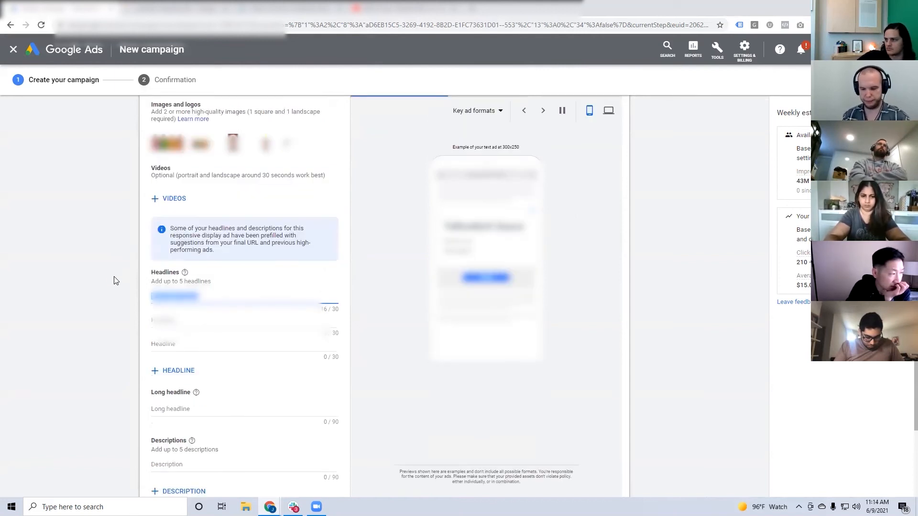
text(Best)
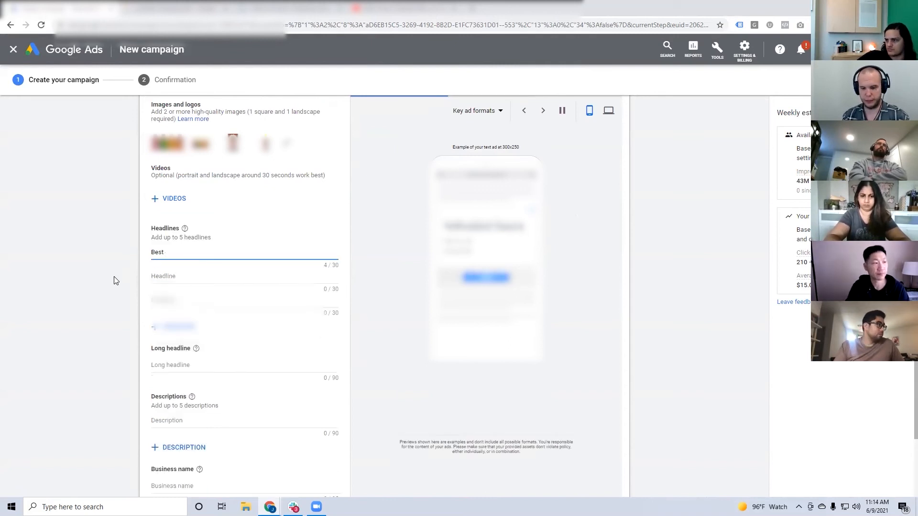
text( Hot Sauce)
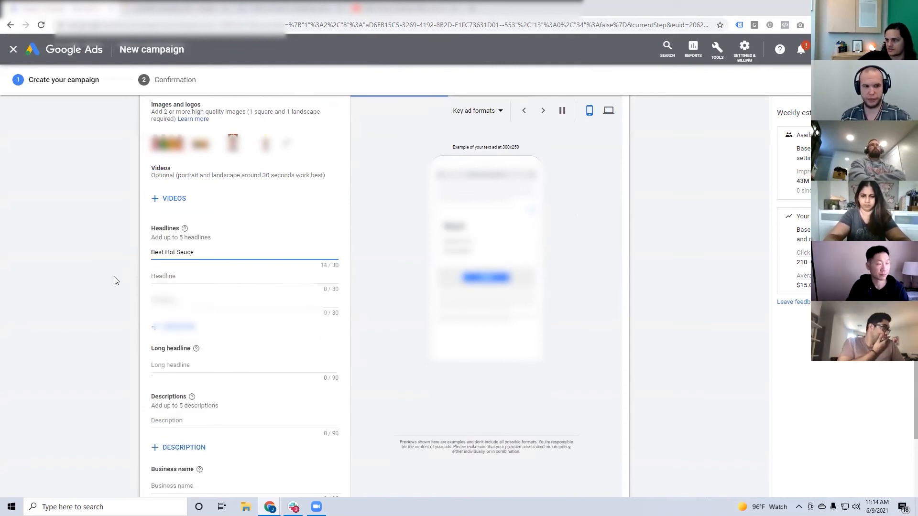
click(115, 280)
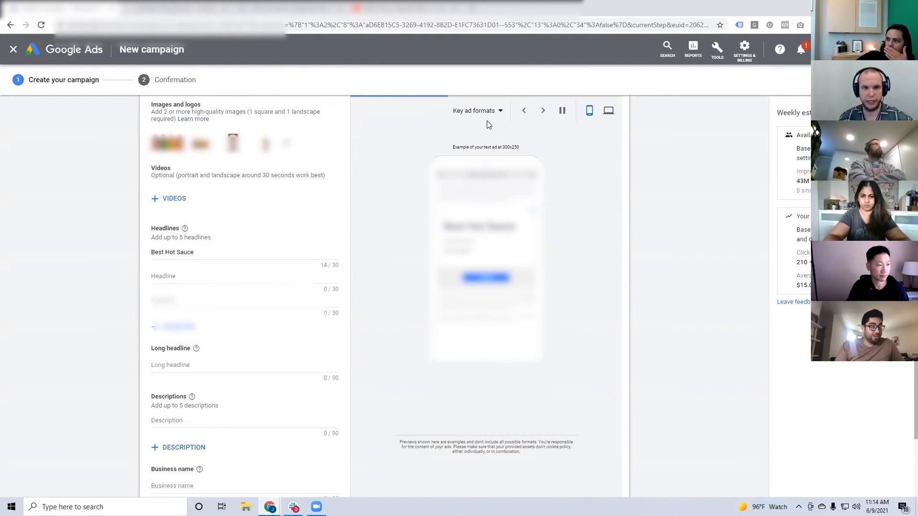
Show the ad preview for Google properties and limit it to YouTube.
scroll(483, 120, up, 1)
click(482, 137)
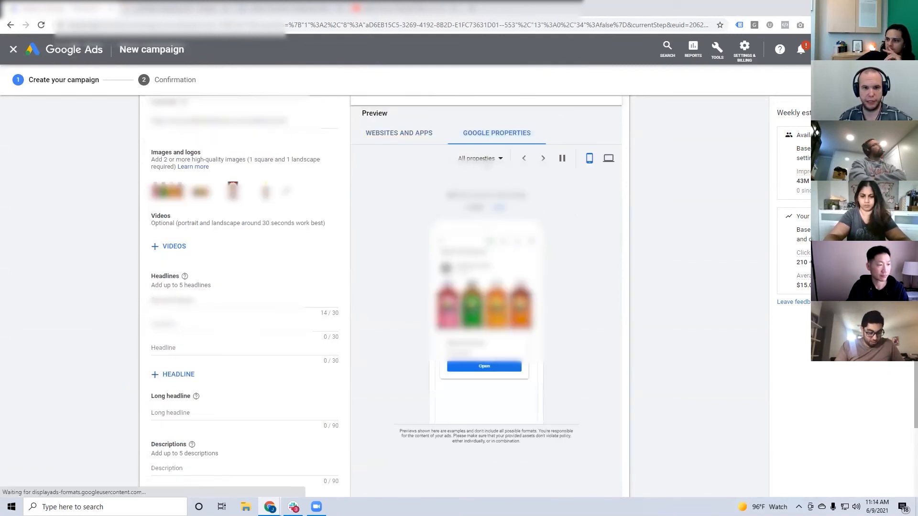
click(480, 158)
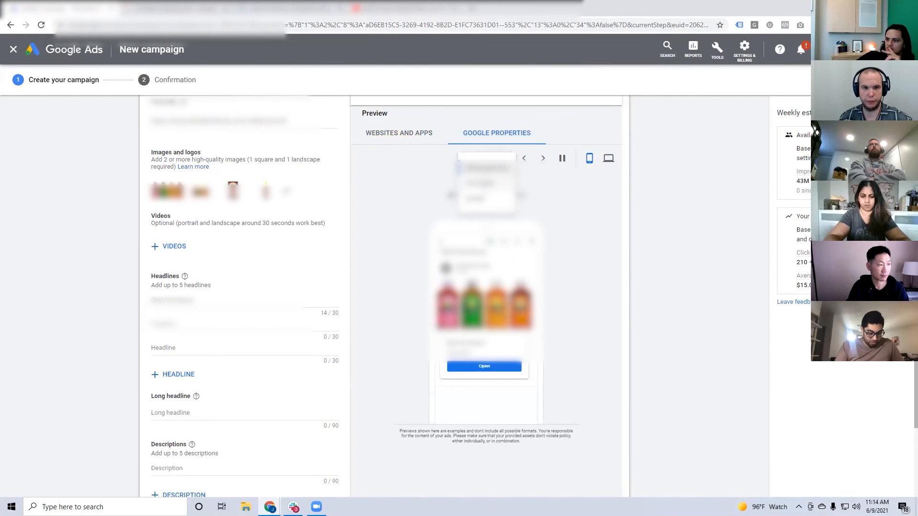
click(483, 184)
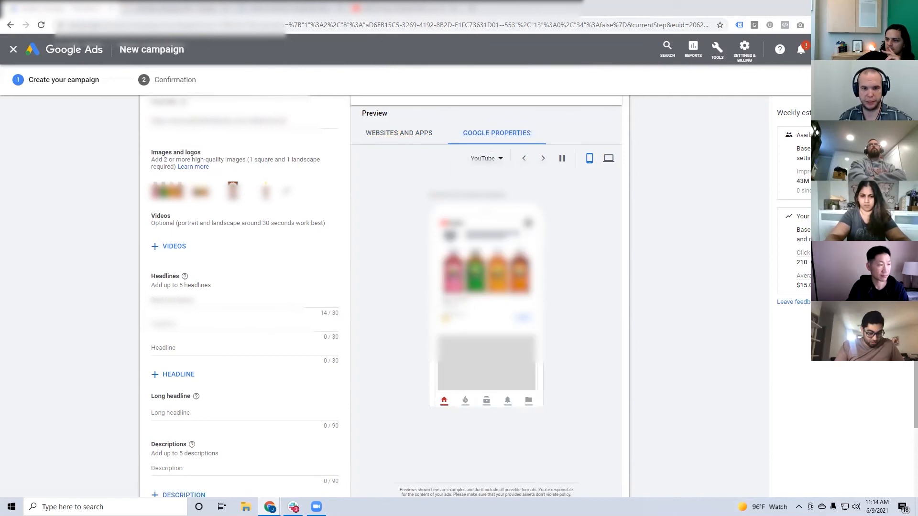
Change the first headline to the plural "Best Hot Sauces".
click(251, 295)
text(s)
click(400, 297)
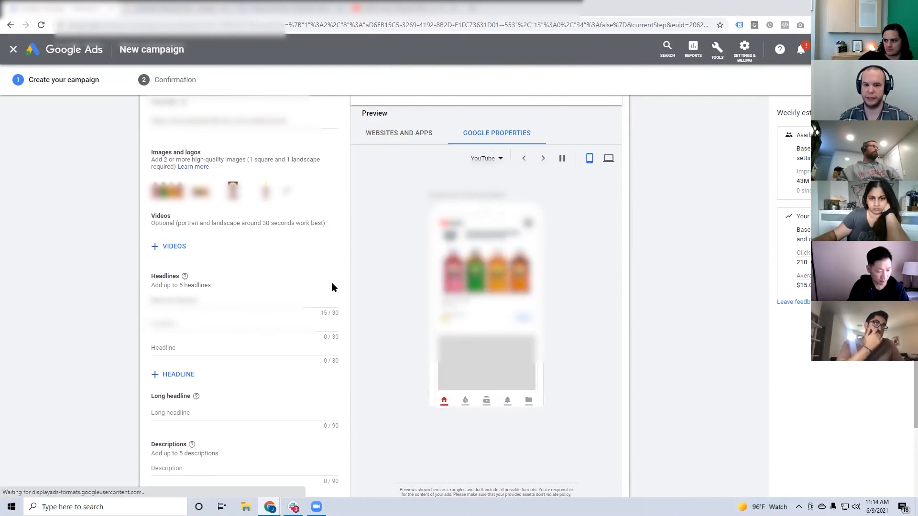
Pause the rotating ad preview and examine the YouTube home page ad at a larger page zoom.
click(562, 158)
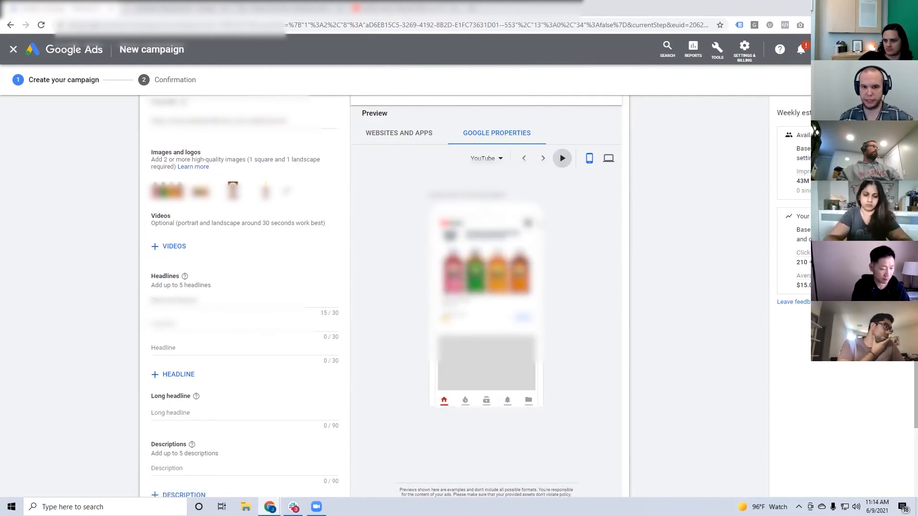
key(ctrl+plus)
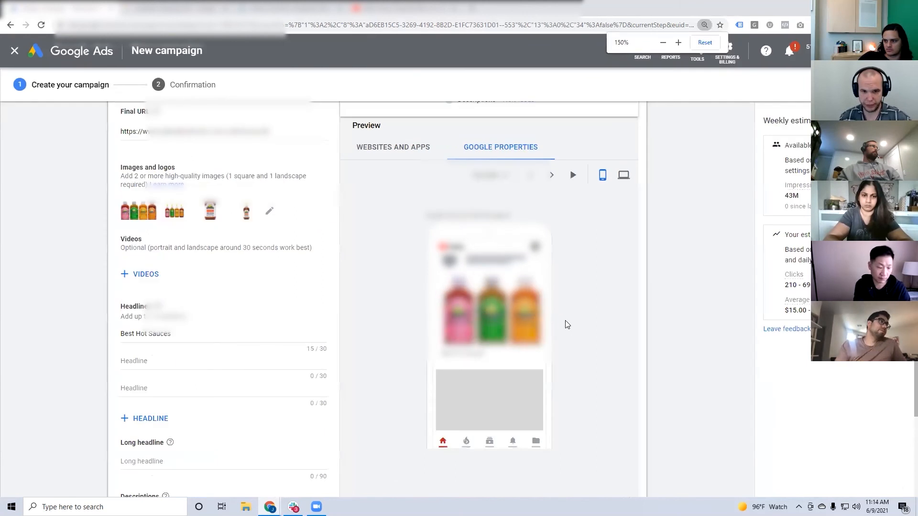
key(ctrl+minus)
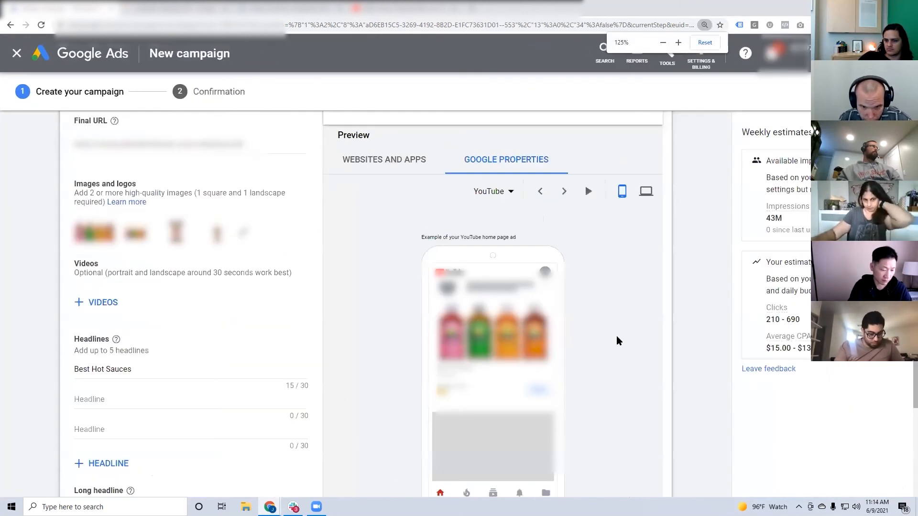
scroll(612, 335, down, 3)
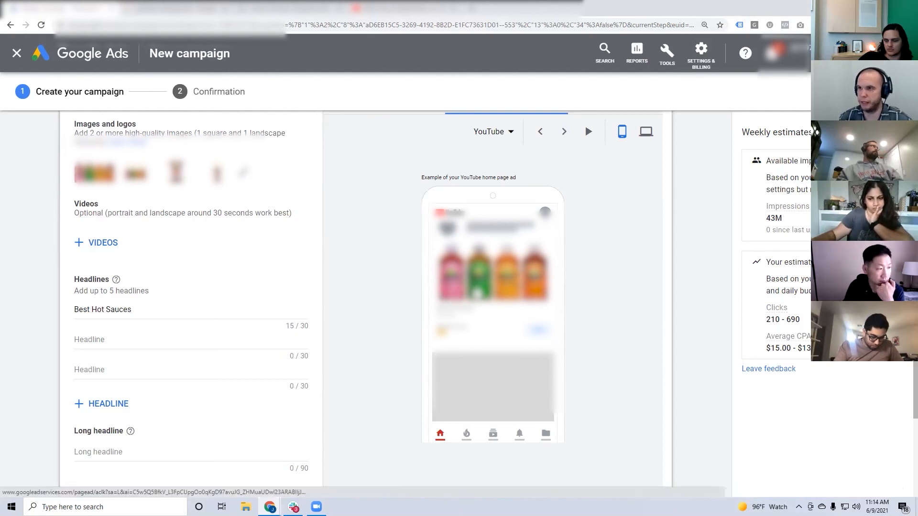
key(ctrl+minus)
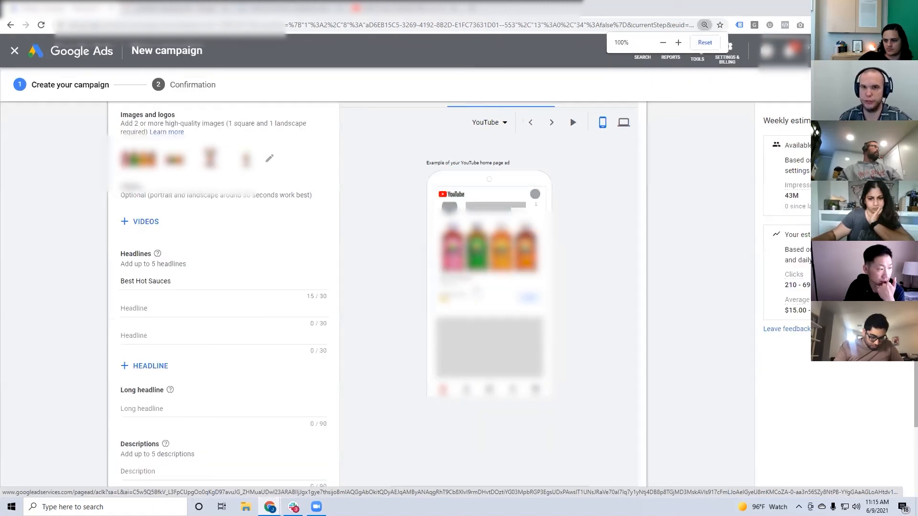
key(ctrl+minus)
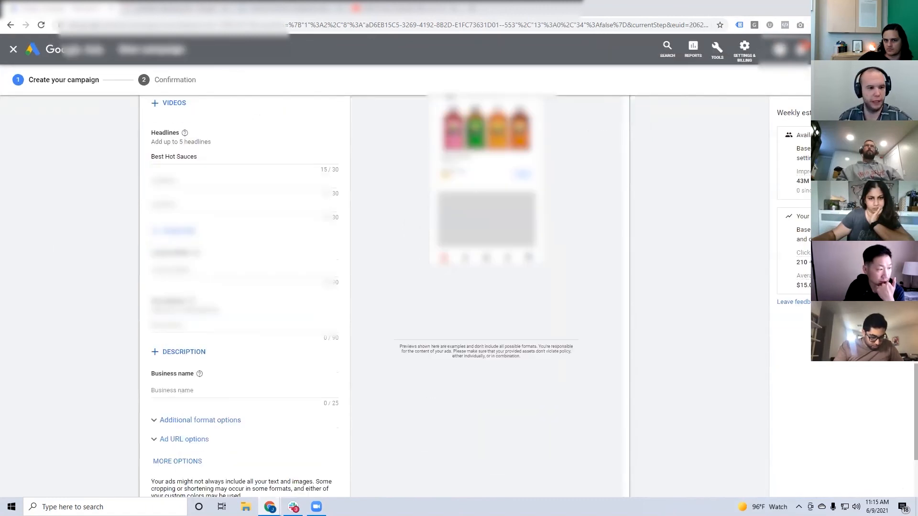
Check the suggested texts for the second and third headlines without choosing any.
drag(165, 157, 206, 158)
click(206, 158)
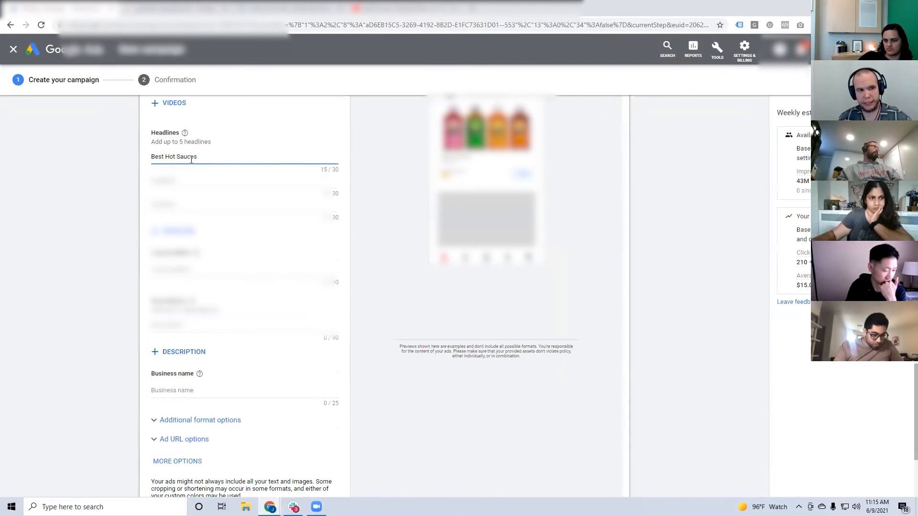
key(Tab)
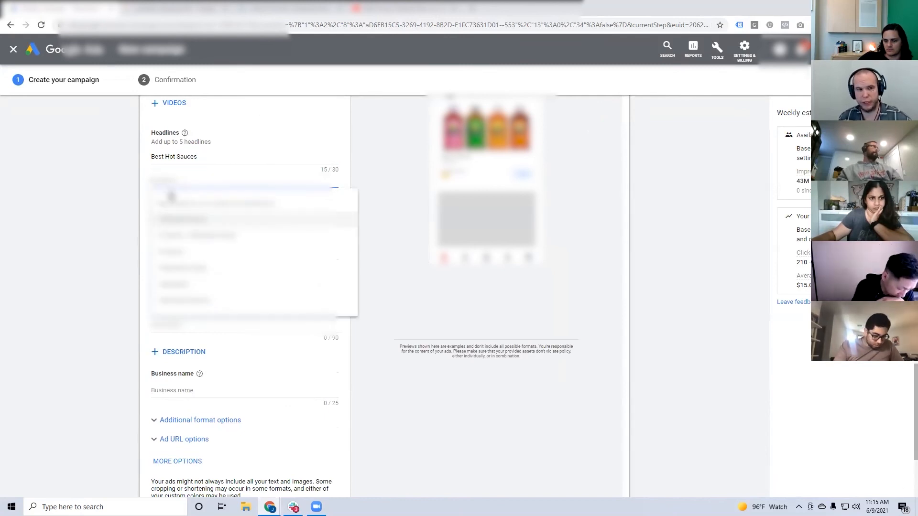
key(Tab)
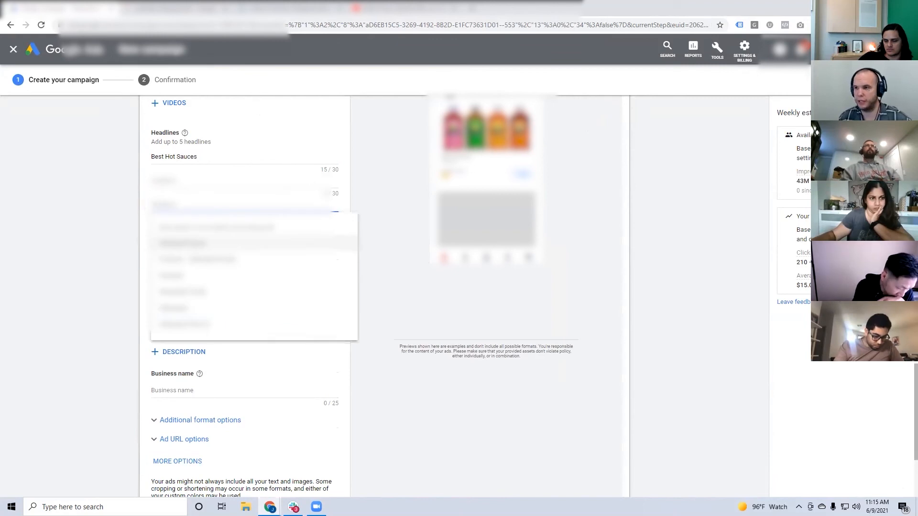
click(123, 204)
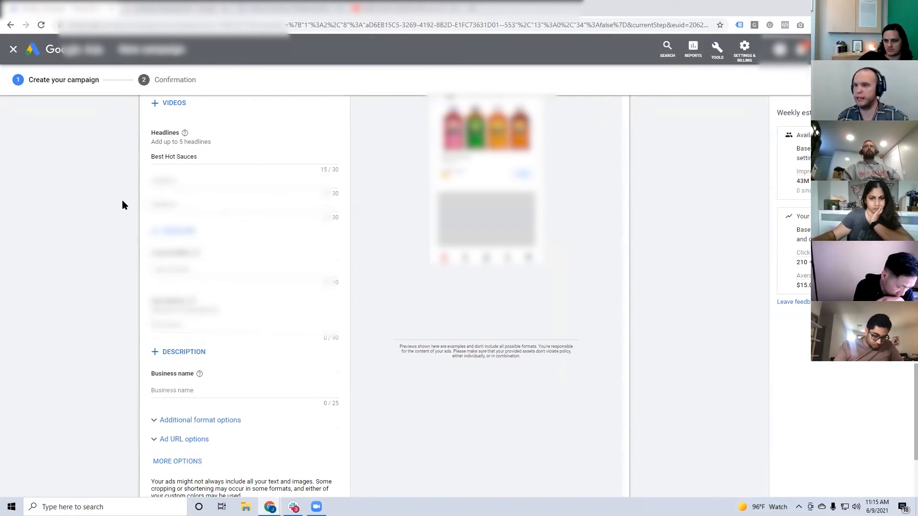
Enter "The best hot sauces available." as the ad's long headline.
click(179, 270)
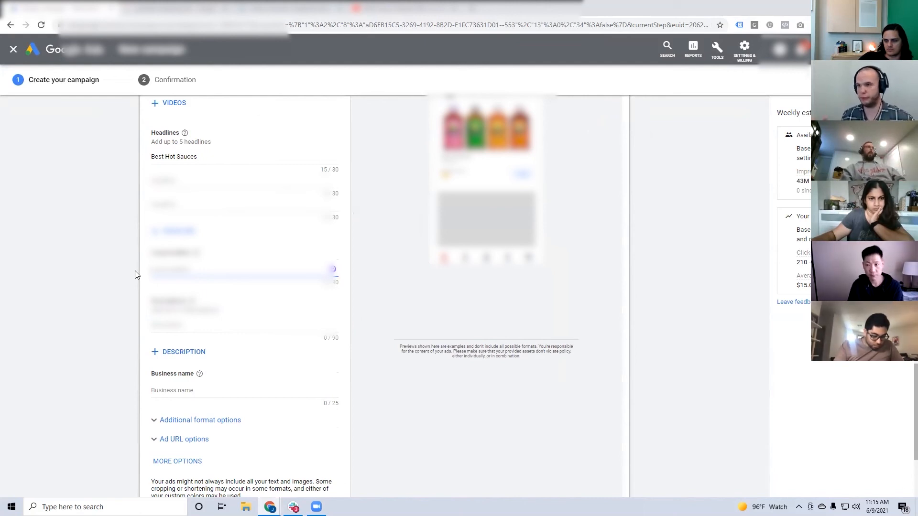
text(Looking)
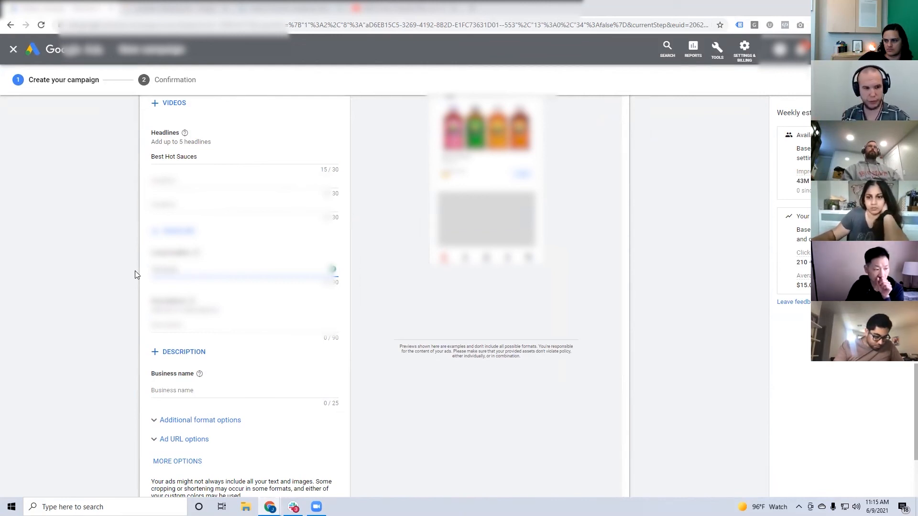
text( for the best)
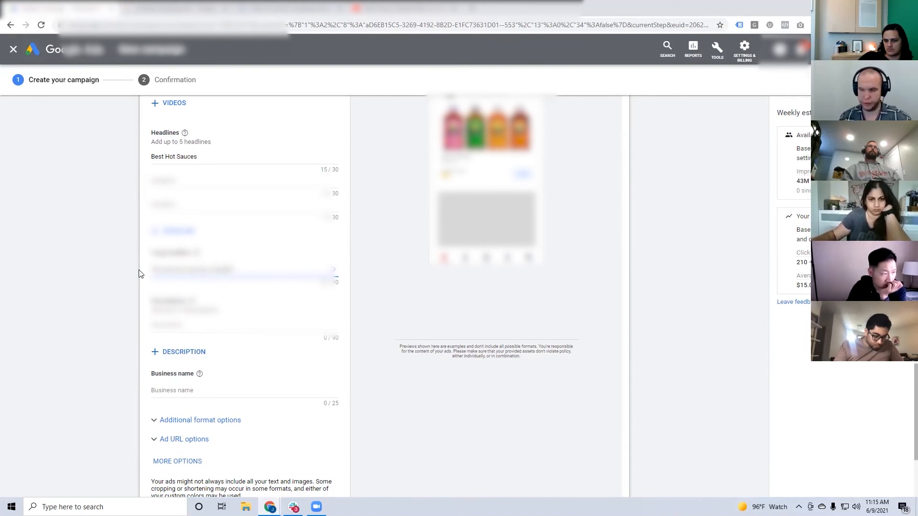
scroll(141, 278, down, 1)
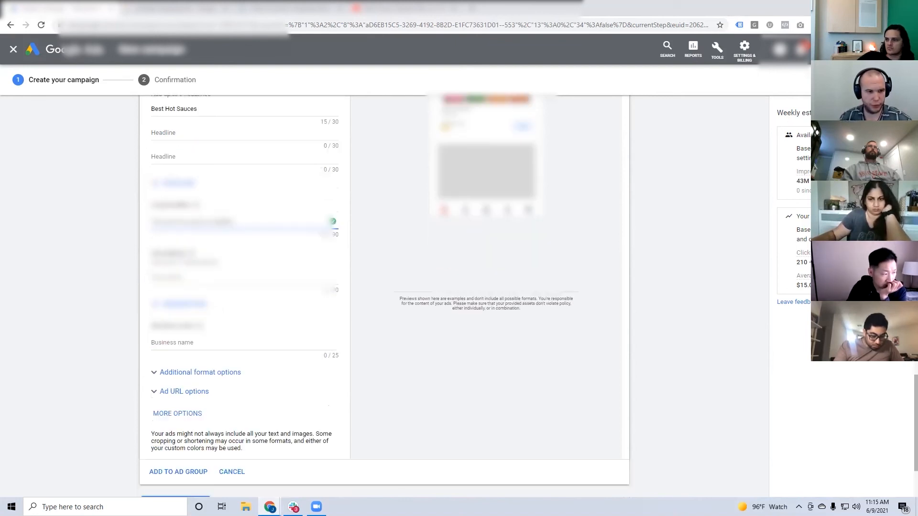
Fill the first description with the suggested text "Discover Our Delicious Variety of Delicious Flavors. Shop Online".
key(Tab)
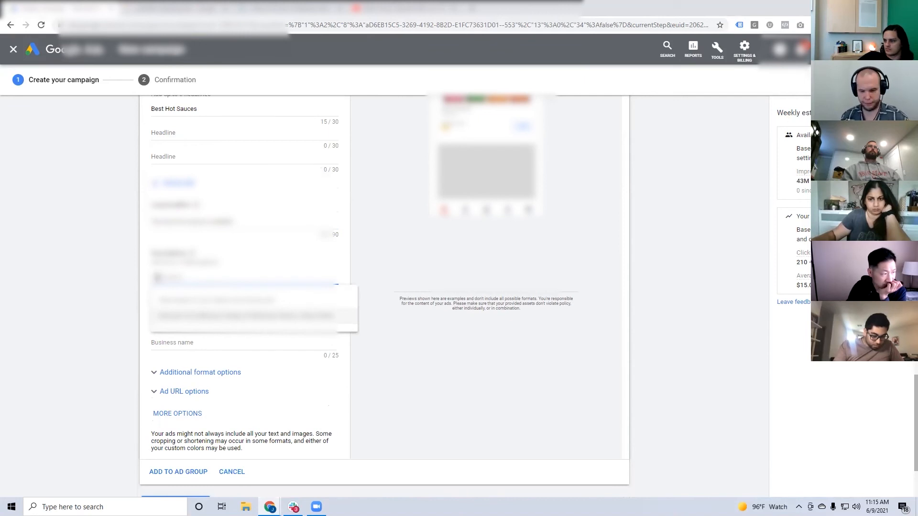
text(T)
click(157, 278)
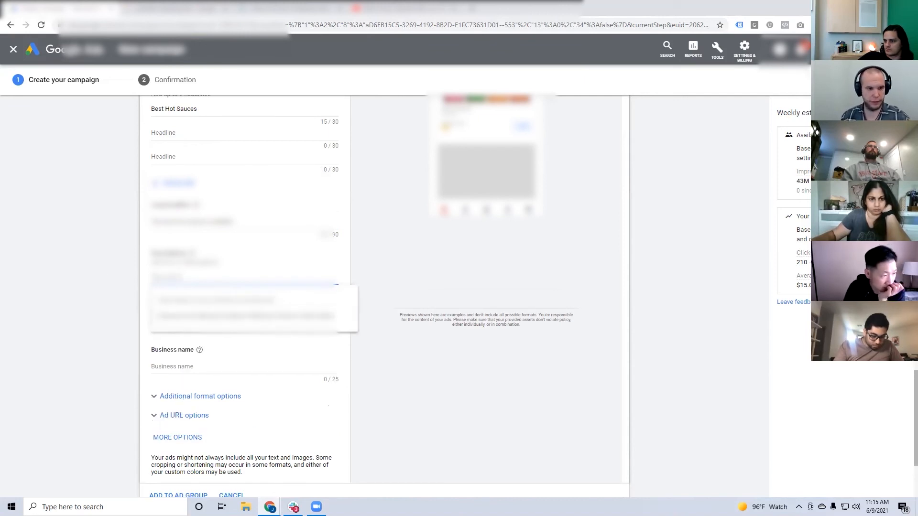
click(239, 316)
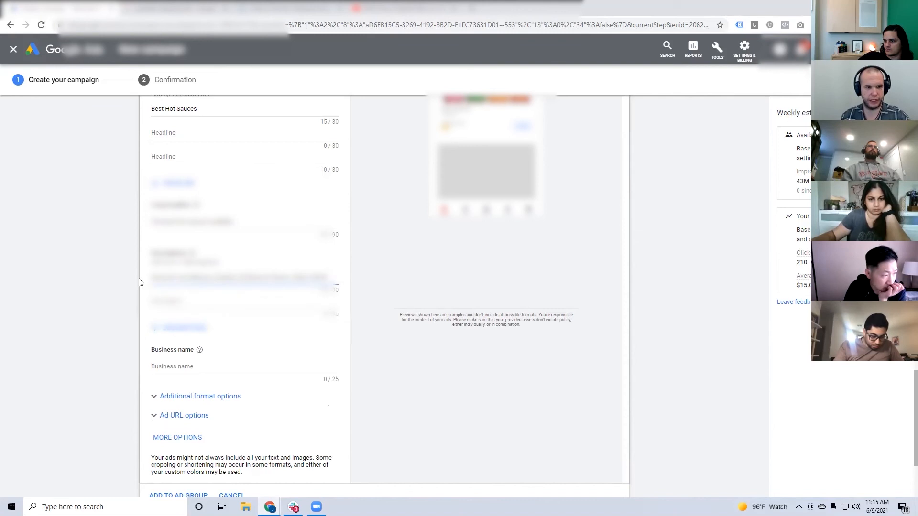
Switch to the Google Images page and search for "yellowbird" to look up the business name.
scroll(164, 333, down, 1)
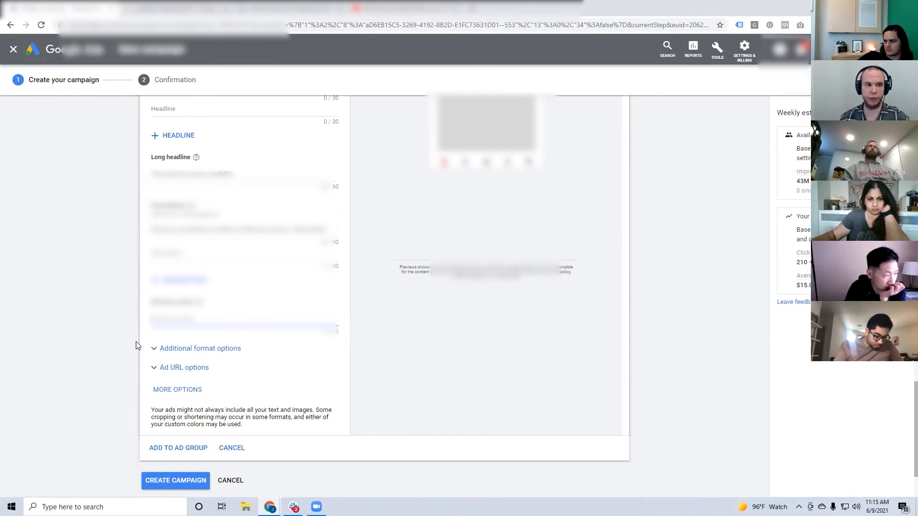
click(172, 9)
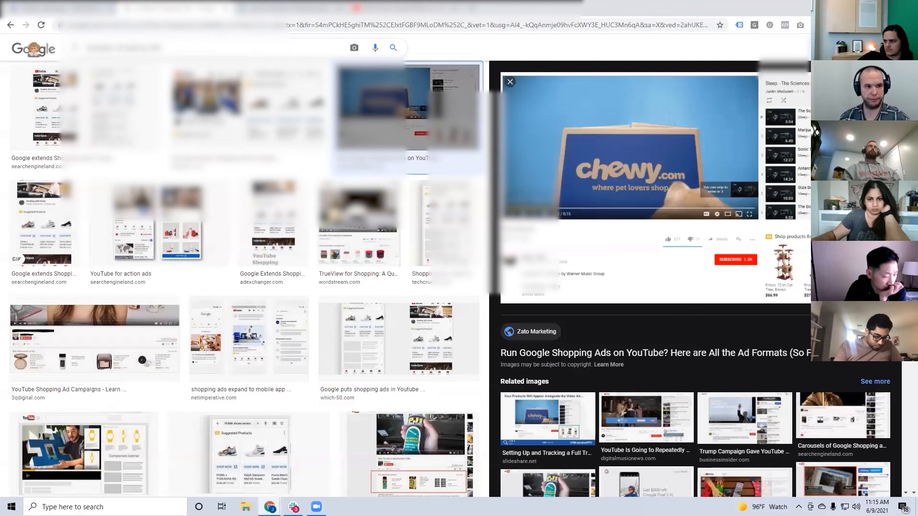
triple_click(143, 48)
text(gmai)
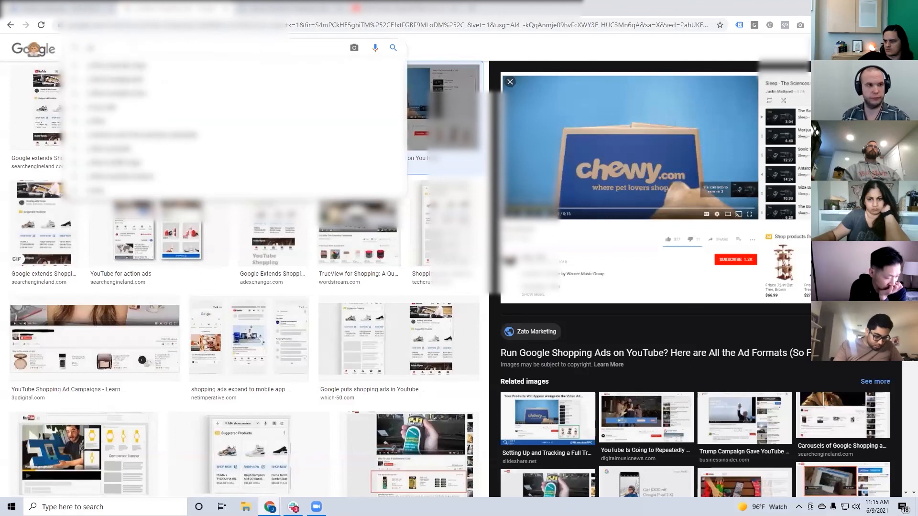
text(l sponsored ads)
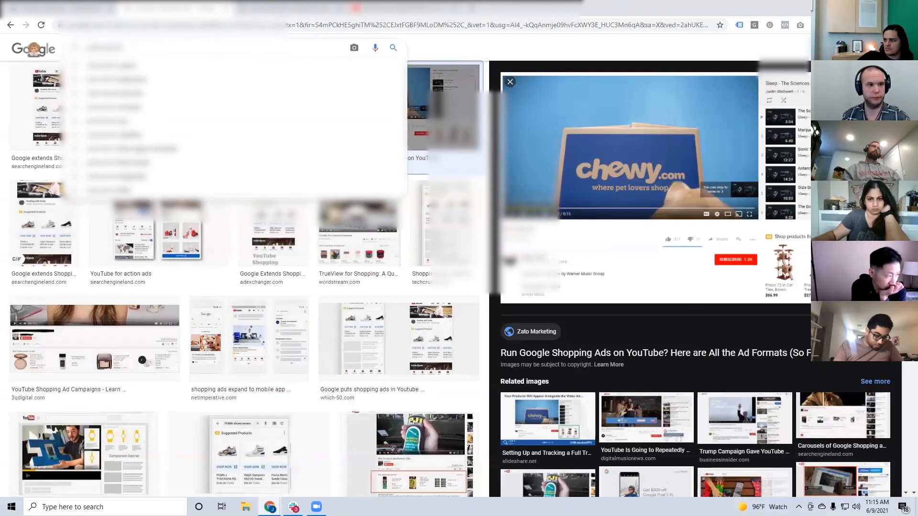
key(Return)
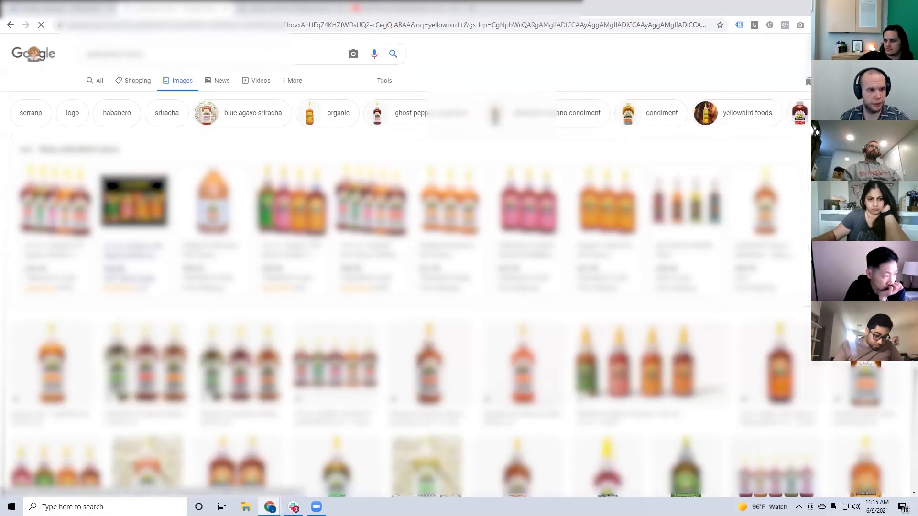
Change the image search to all web results and open the Yellowbird website from them.
scroll(446, 268, down, 2)
scroll(129, 268, down, 1)
scroll(50, 110, up, 3)
click(97, 82)
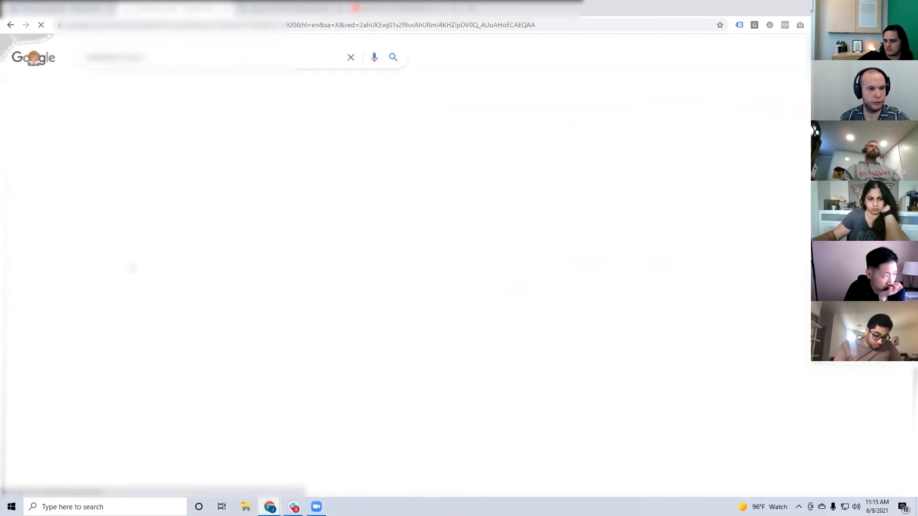
scroll(130, 267, down, 2)
click(125, 290)
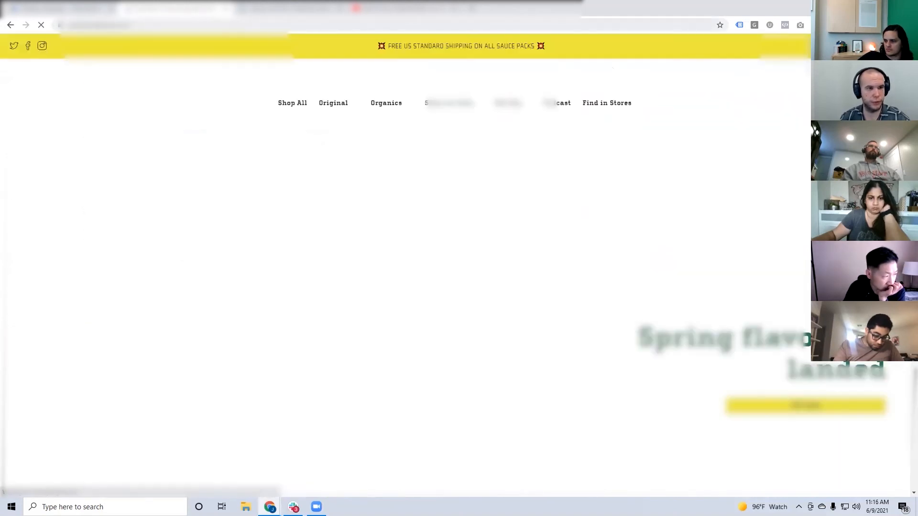
Copy the Yellowbird home page address and paste it into the ad's business name in Google Ads.
click(158, 24)
key(ctrl+c)
click(76, 8)
key(ctrl+v)
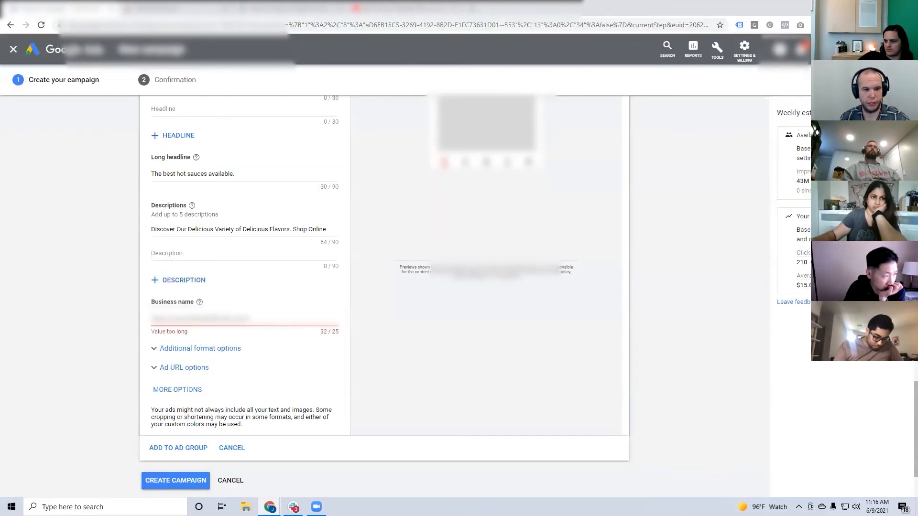
Shorten the business name by removing the leading part of the pasted website address.
drag(191, 319, 92, 318)
key(BackSpace)
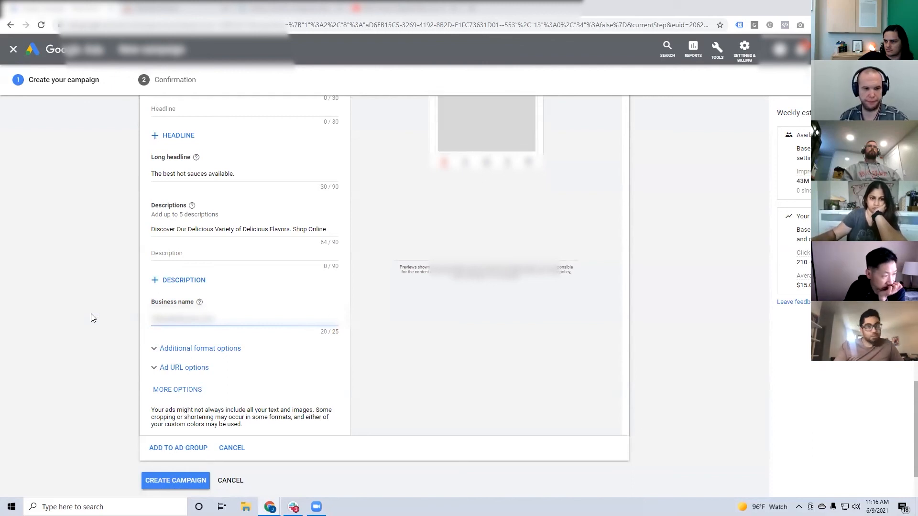
click(49, 314)
Preview the ad in the Google Properties formats and check how the business name looks on a phone.
scroll(49, 314, up, 4)
scroll(500, 150, up, 2)
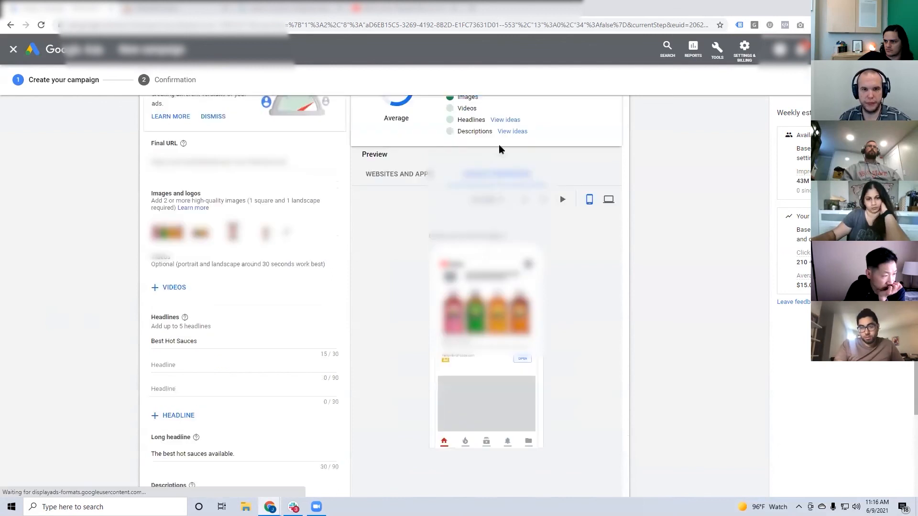
click(500, 202)
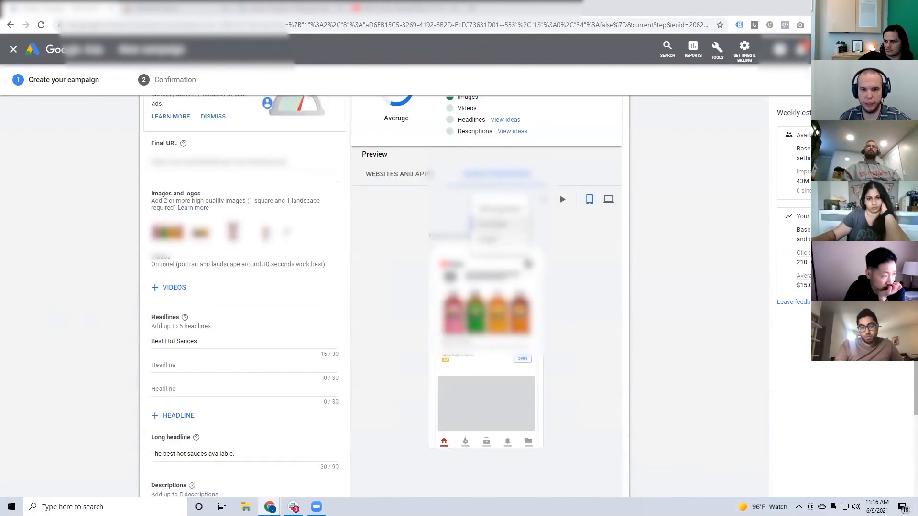
click(499, 238)
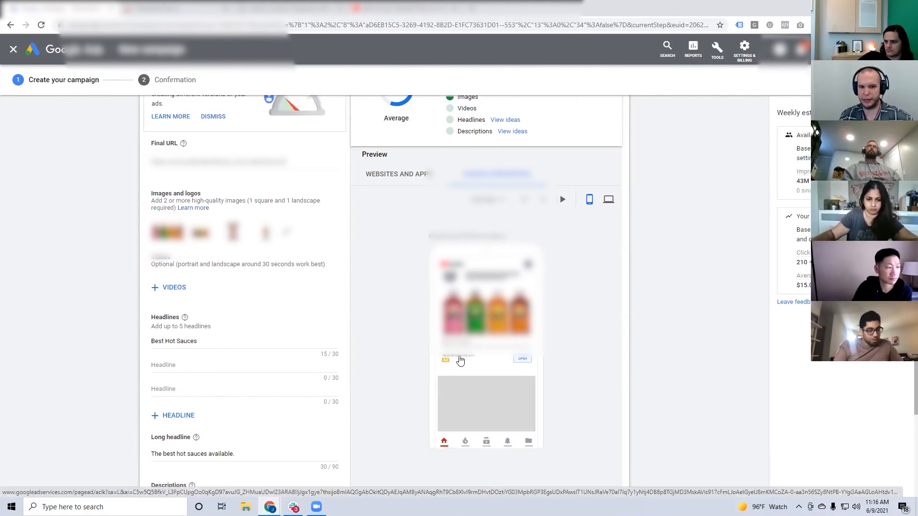
Set the business name to YellowBirdFoods.com and expand the ad's additional format options.
scroll(180, 377, down, 6)
click(224, 310)
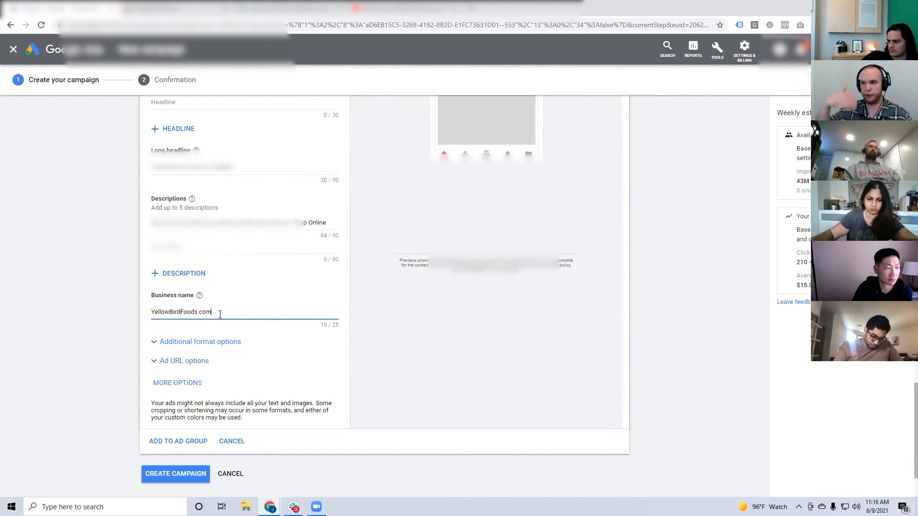
scroll(218, 317, down, 1)
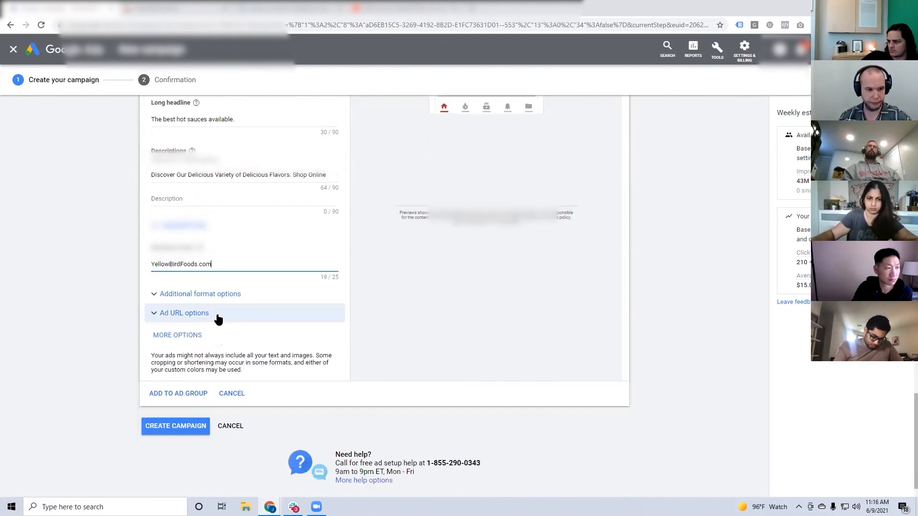
click(204, 294)
scroll(94, 272, down, 2)
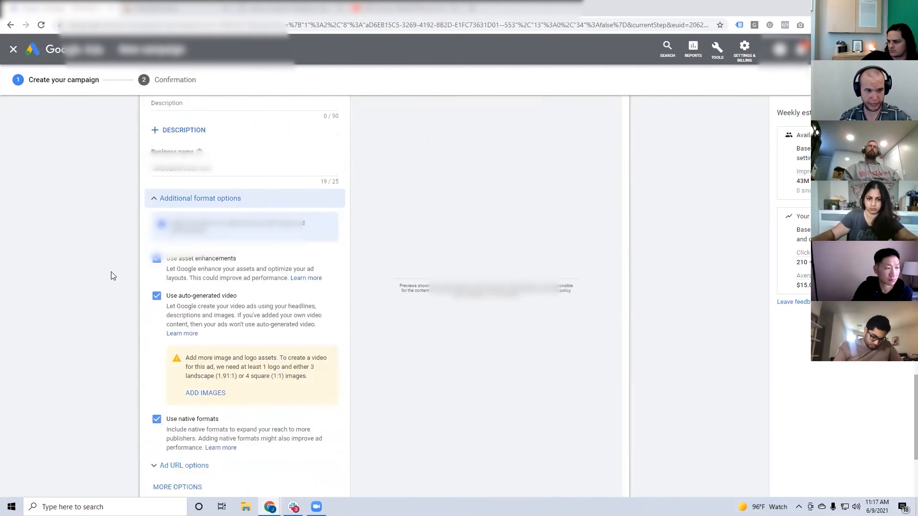
Compare the ad's previews for websites and apps and for Google Properties, and review the additional format options.
scroll(352, 314, up, 10)
click(404, 177)
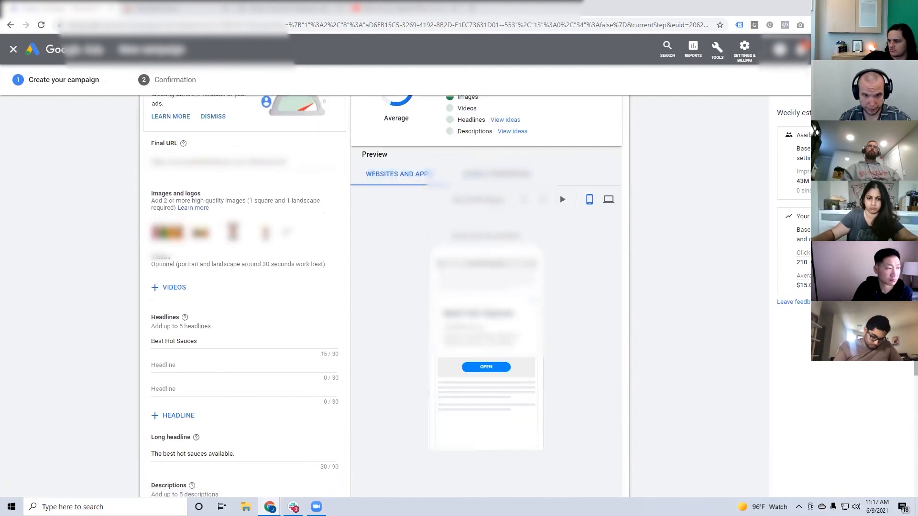
click(491, 201)
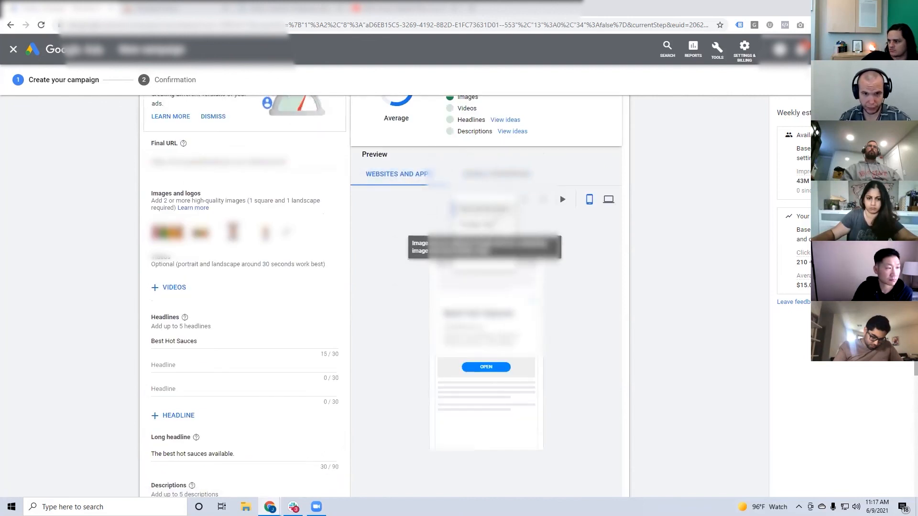
click(478, 224)
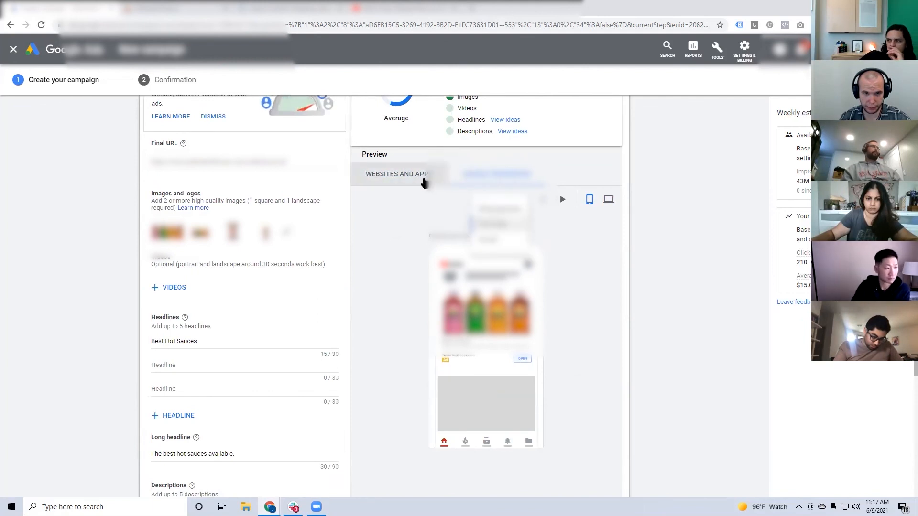
click(424, 176)
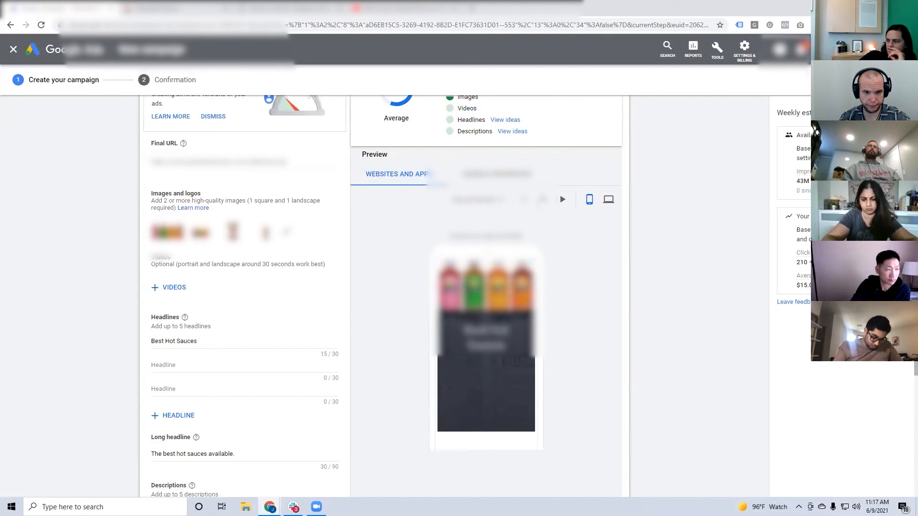
scroll(394, 292, down, 9)
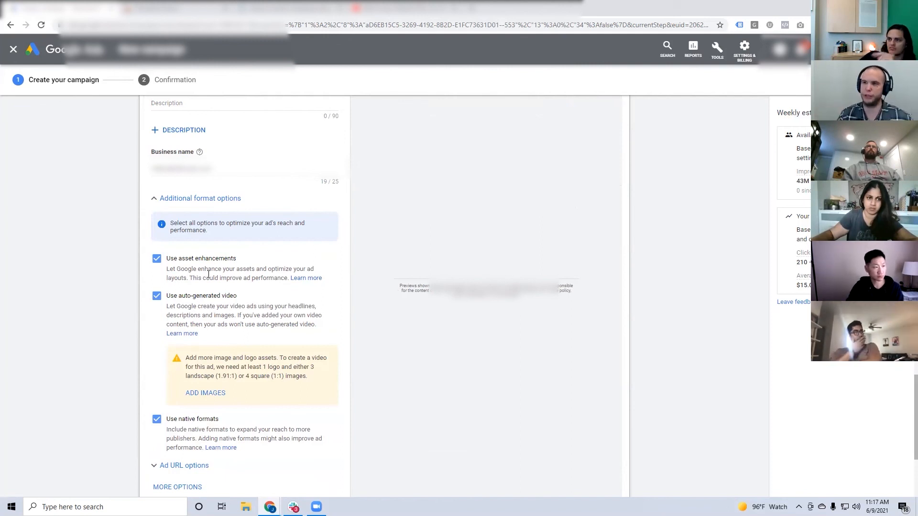
scroll(208, 274, up, 6)
scroll(209, 273, down, 8)
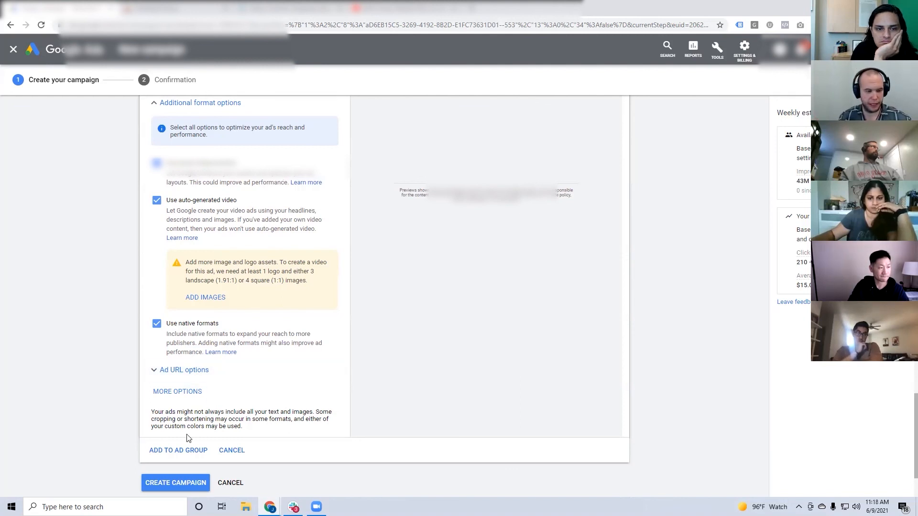
Add the four-bottle image and the single orange-label bottle image from the website scan to the ad, each in both crop ratios.
scroll(217, 414, up, 2)
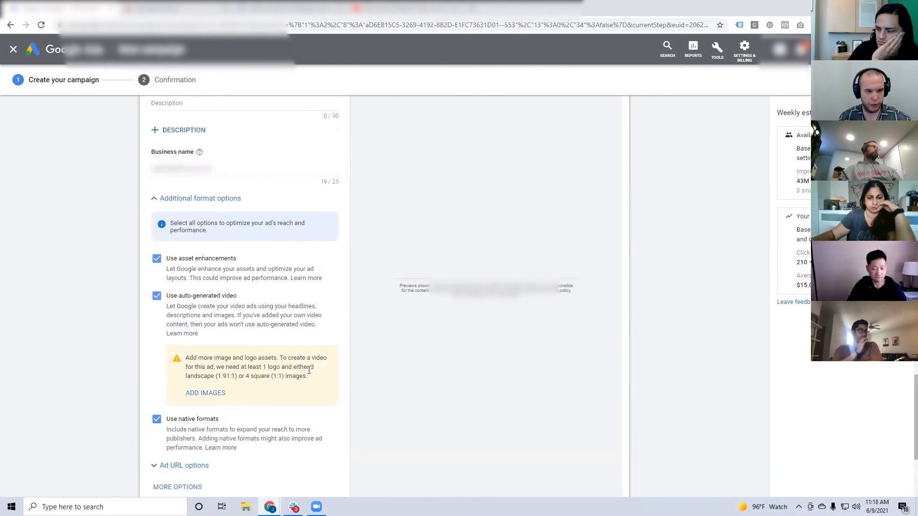
scroll(352, 379, up, 15)
scroll(365, 377, down, 4)
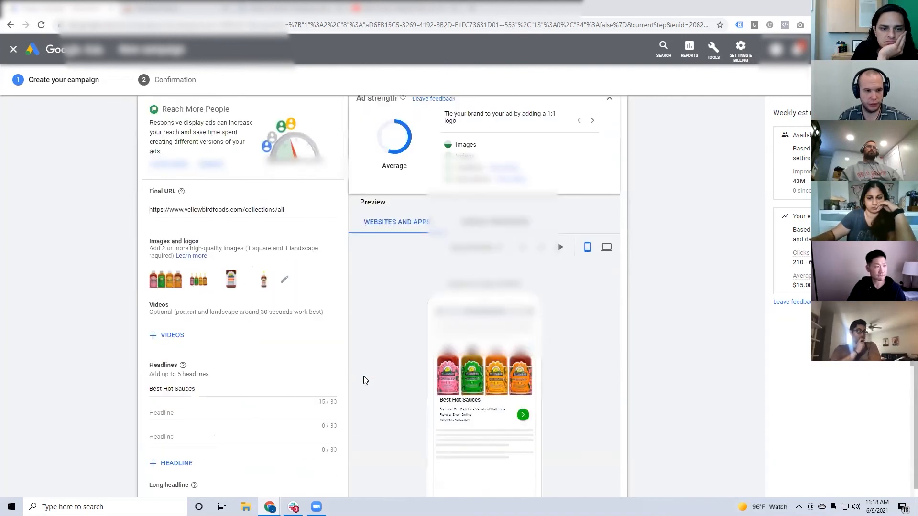
scroll(364, 380, down, 2)
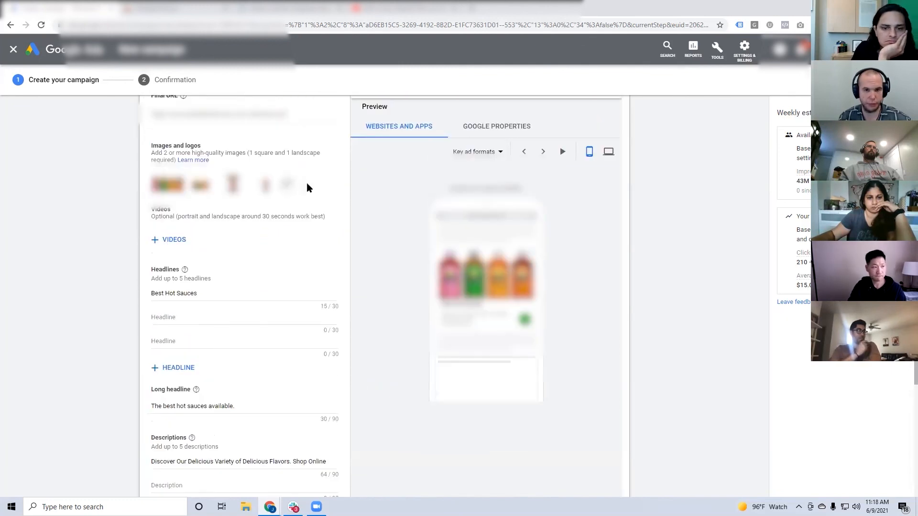
click(287, 184)
click(666, 188)
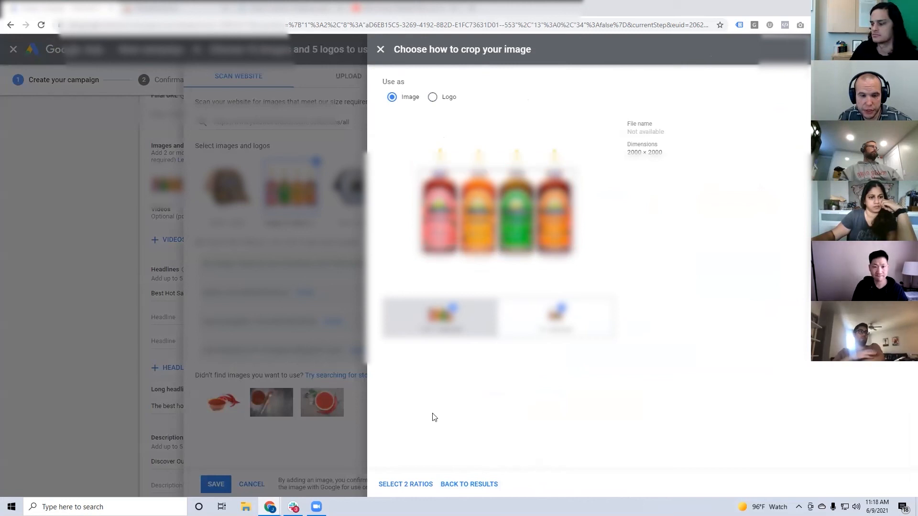
click(420, 484)
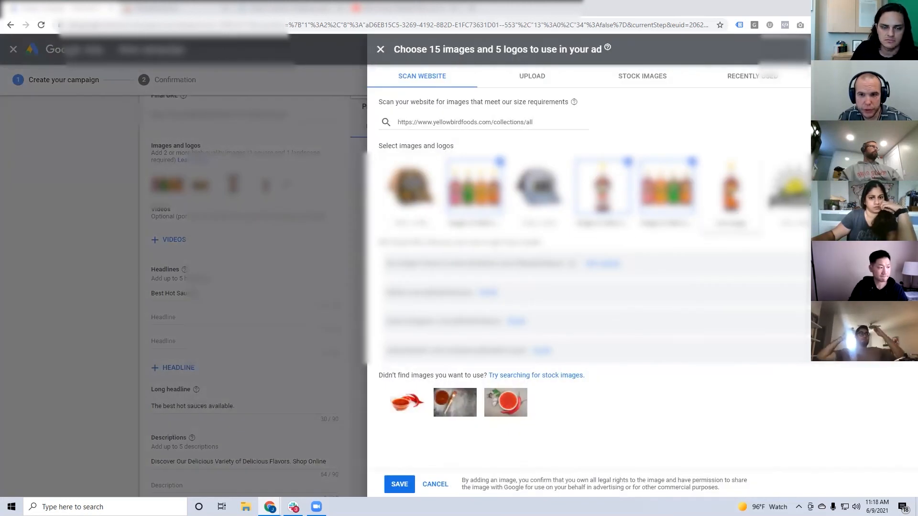
click(727, 192)
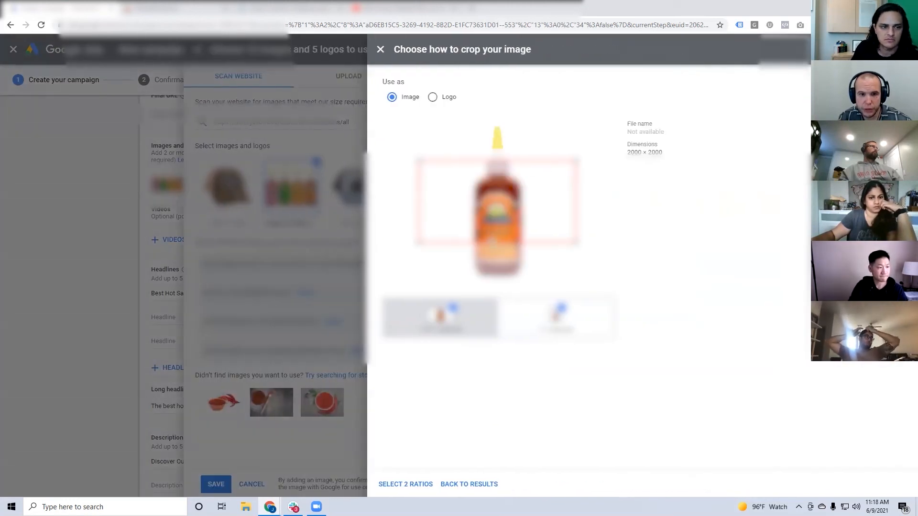
click(423, 485)
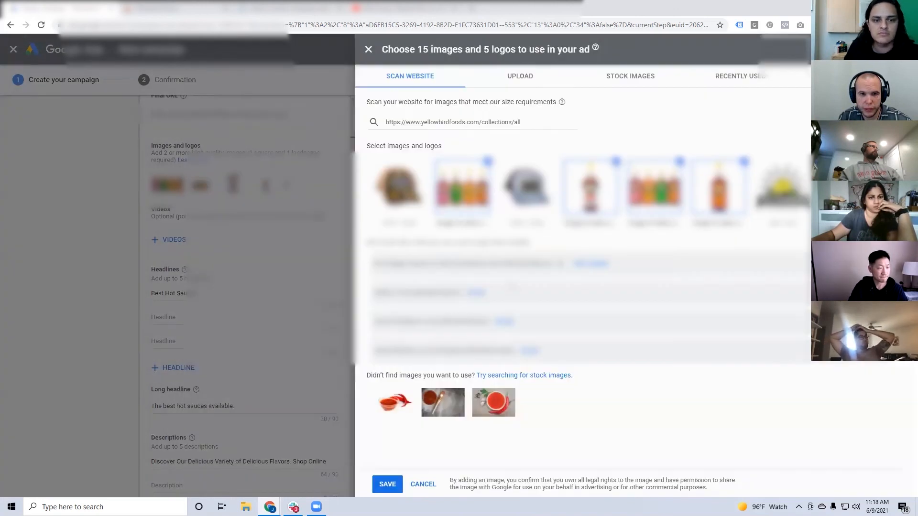
click(547, 183)
click(445, 102)
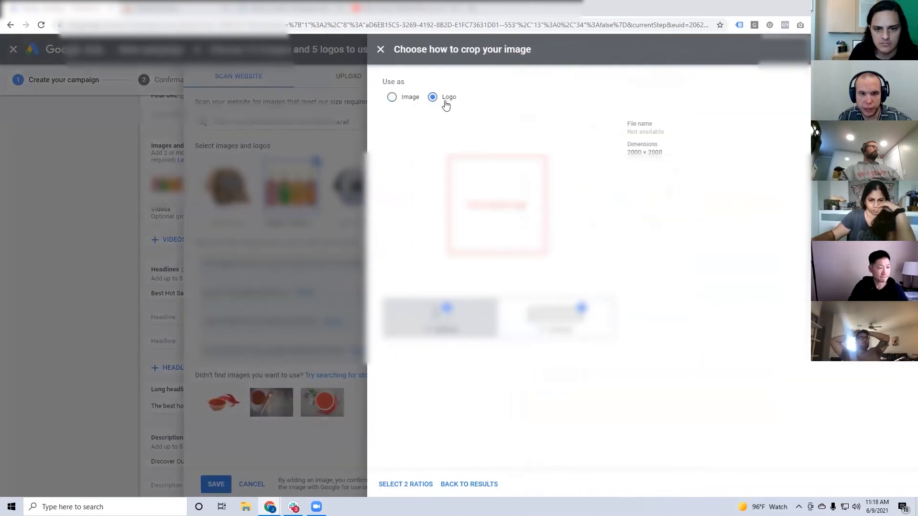
click(385, 52)
click(402, 191)
click(432, 94)
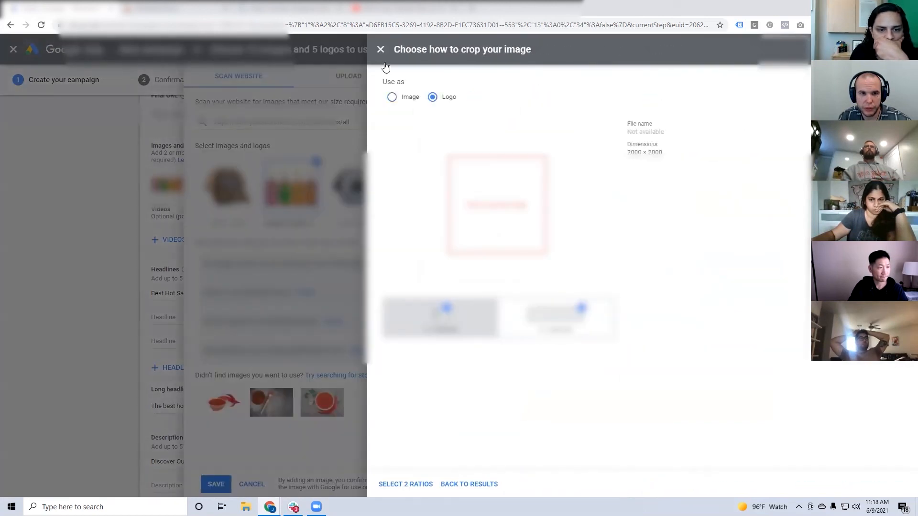
click(381, 52)
Add the Yellowbird sun image from the website scan as a logo in both ratios and save the image selection.
click(793, 192)
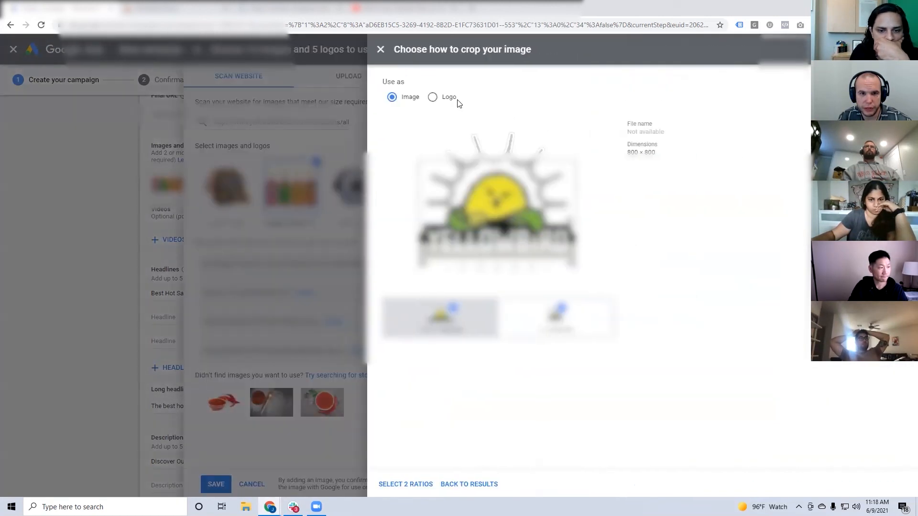
click(454, 99)
click(417, 485)
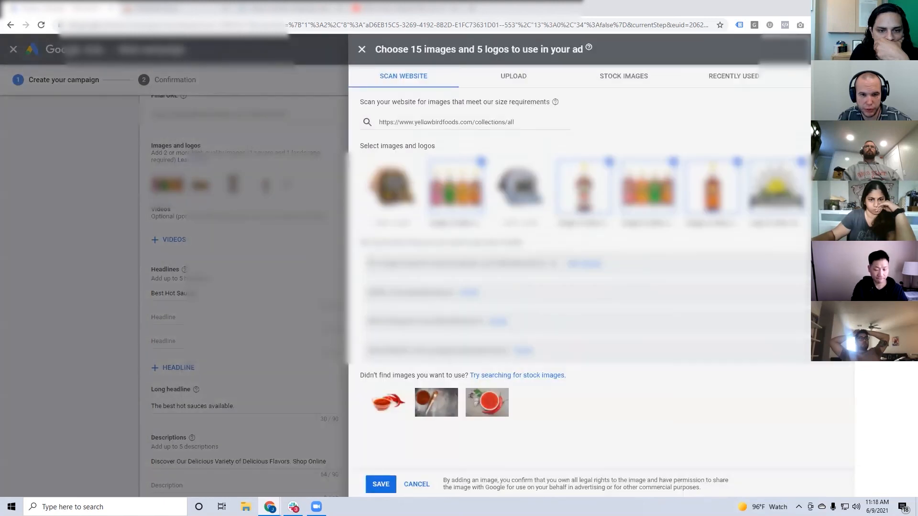
click(404, 485)
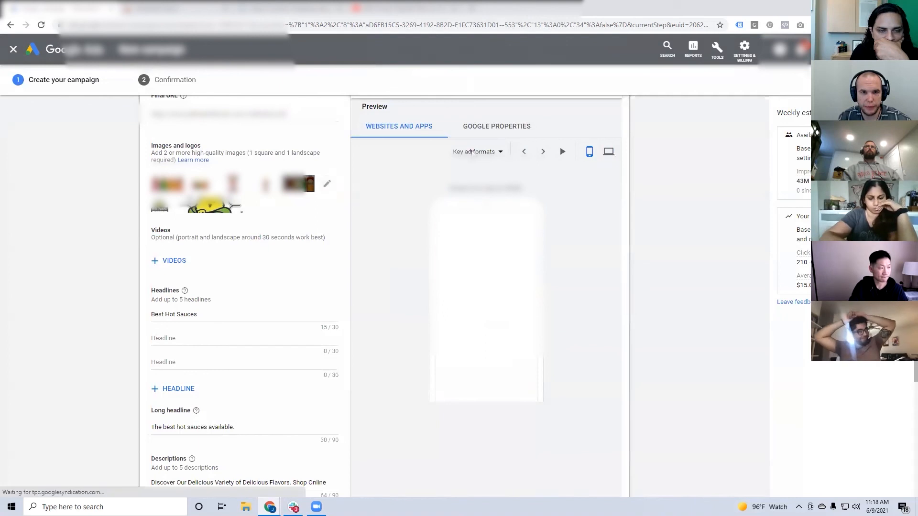
Preview the auto-generated Video ads format for websites and apps and step through its variations.
click(473, 152)
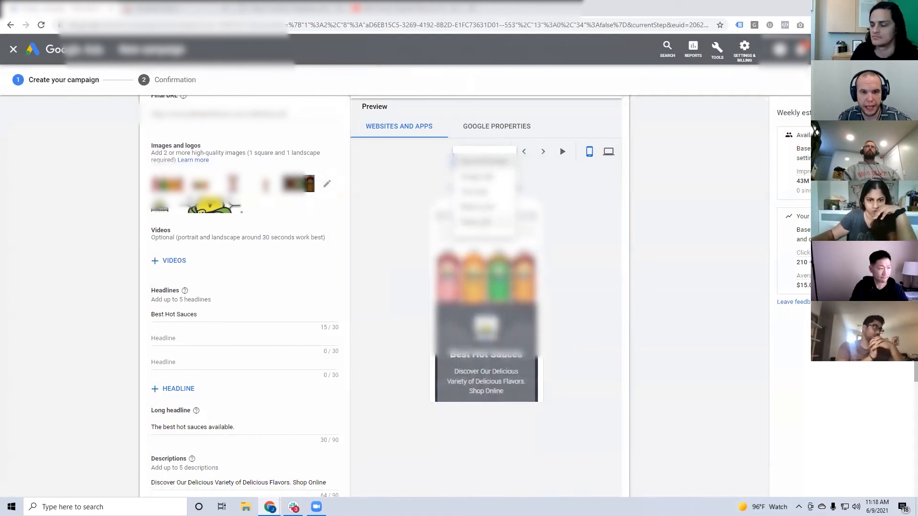
click(477, 223)
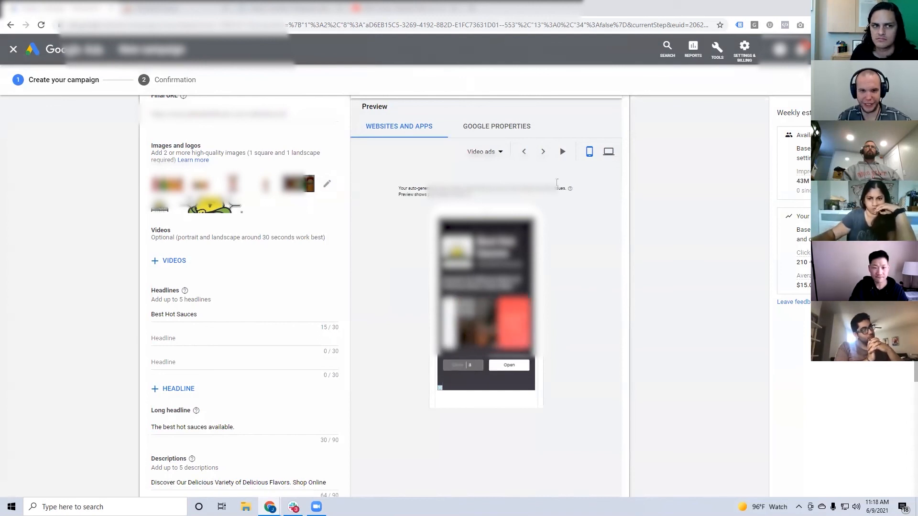
click(543, 151)
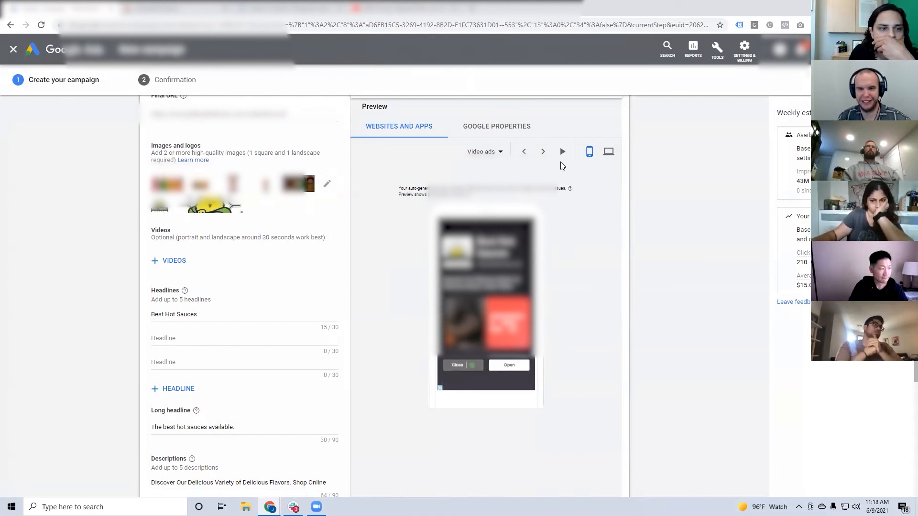
click(562, 151)
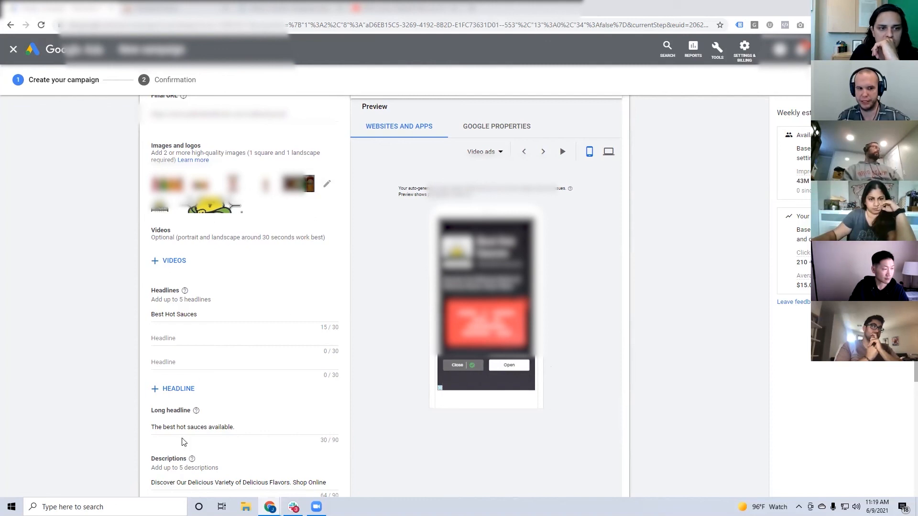
Try to create the campaign, and set the keyword setting for "hot sauce" to Content.
scroll(395, 329, down, 15)
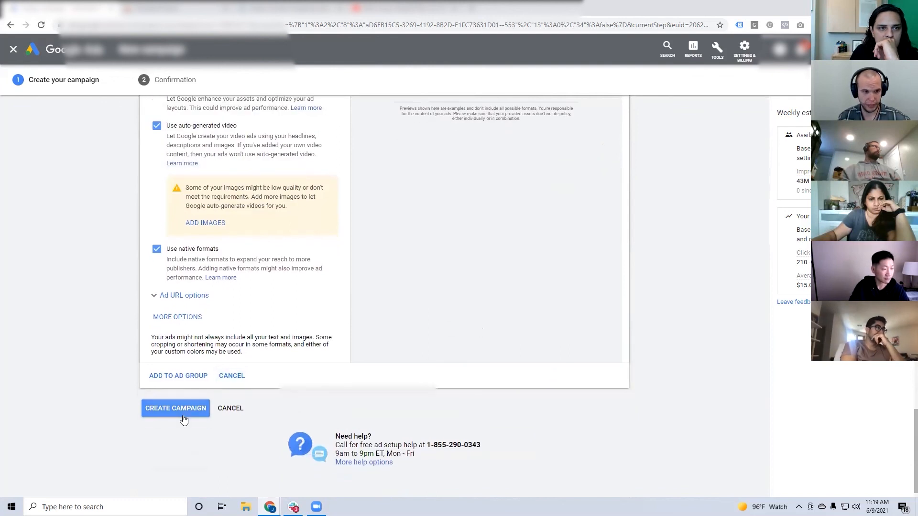
click(185, 418)
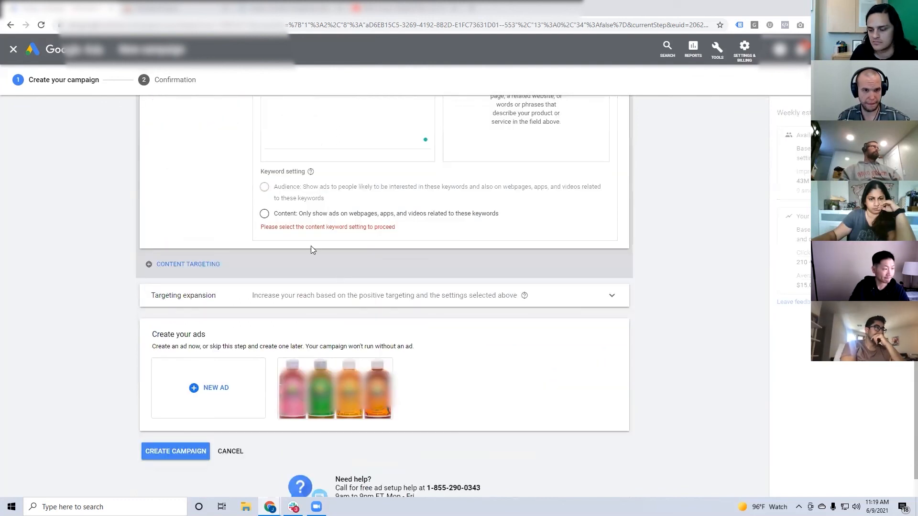
scroll(309, 235, up, 3)
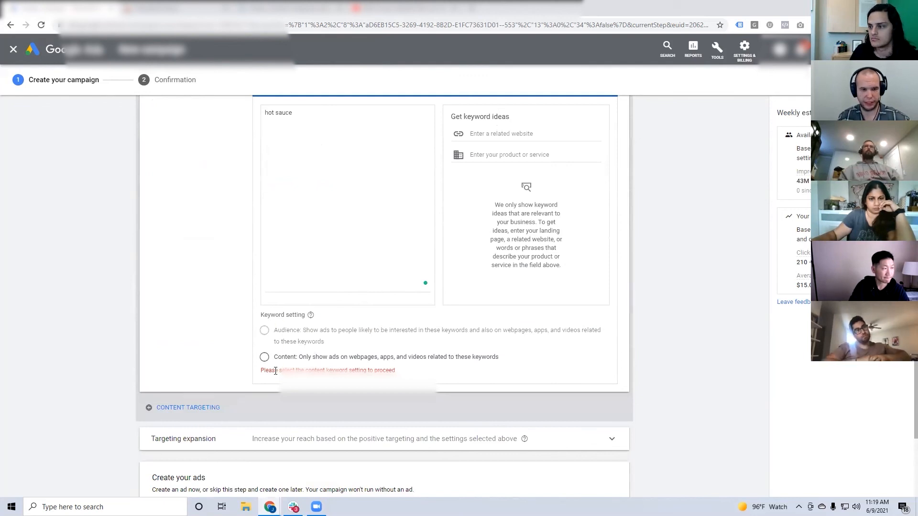
mouse_move(281, 334)
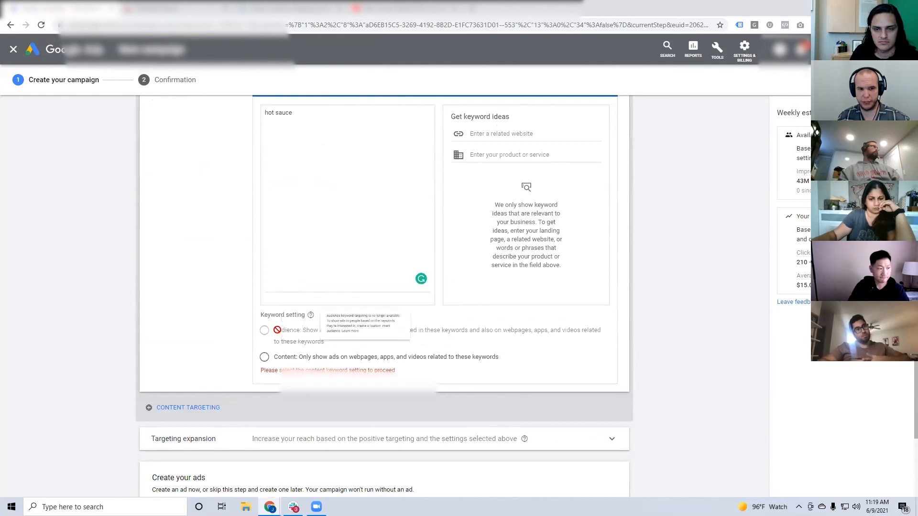
click(266, 361)
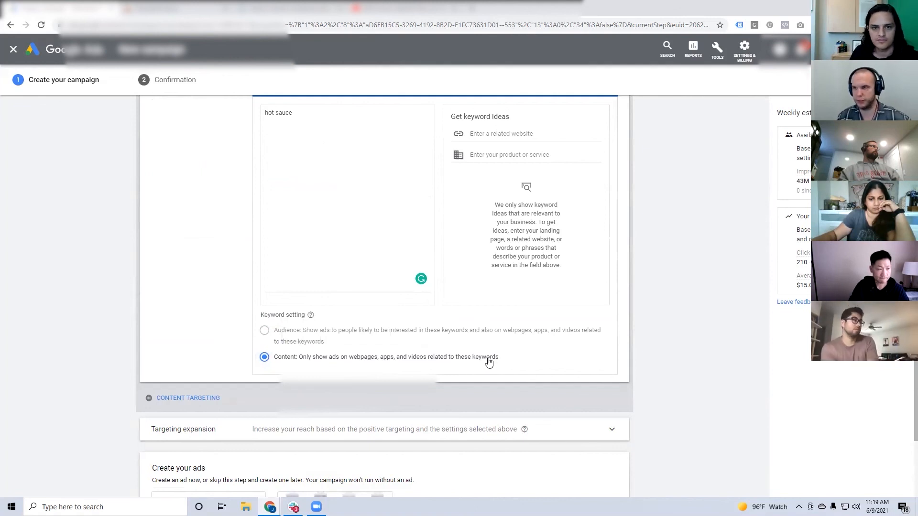
Create the campaign with the content keyword targeting and the finished responsive display ad.
scroll(486, 362, down, 3)
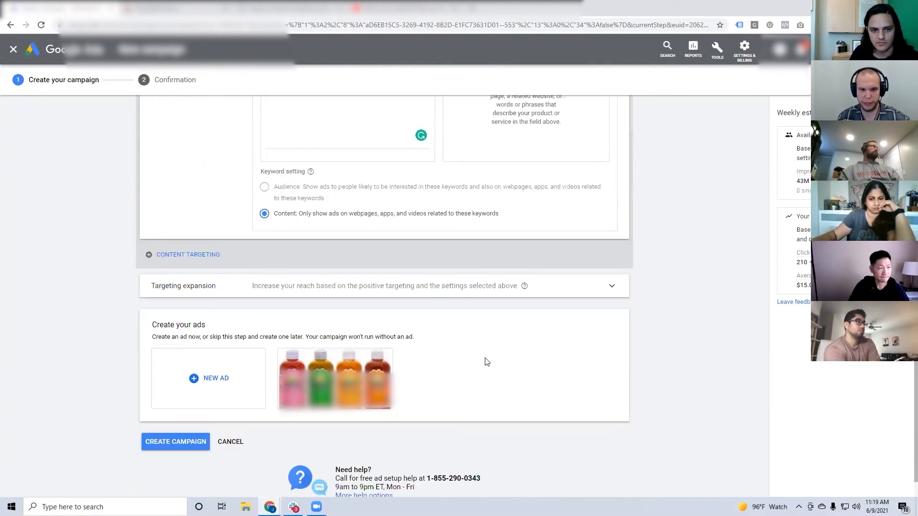
scroll(485, 362, down, 1)
click(175, 390)
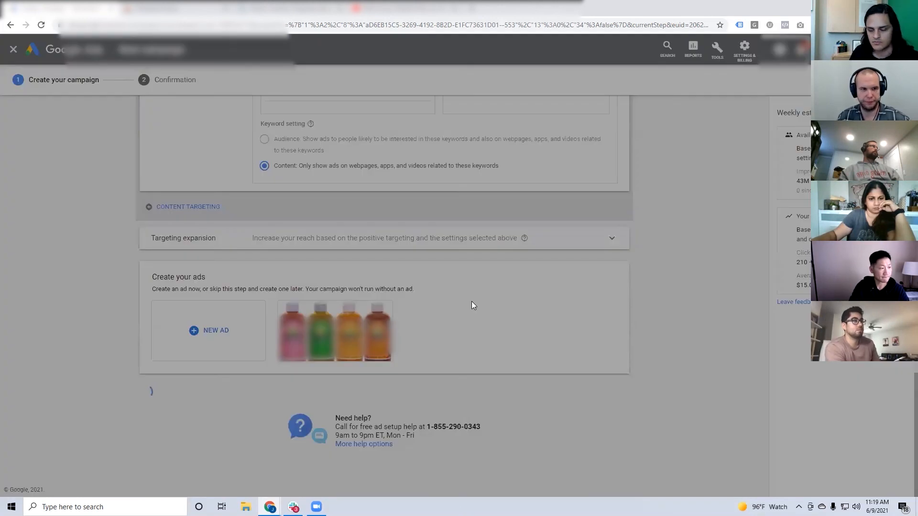